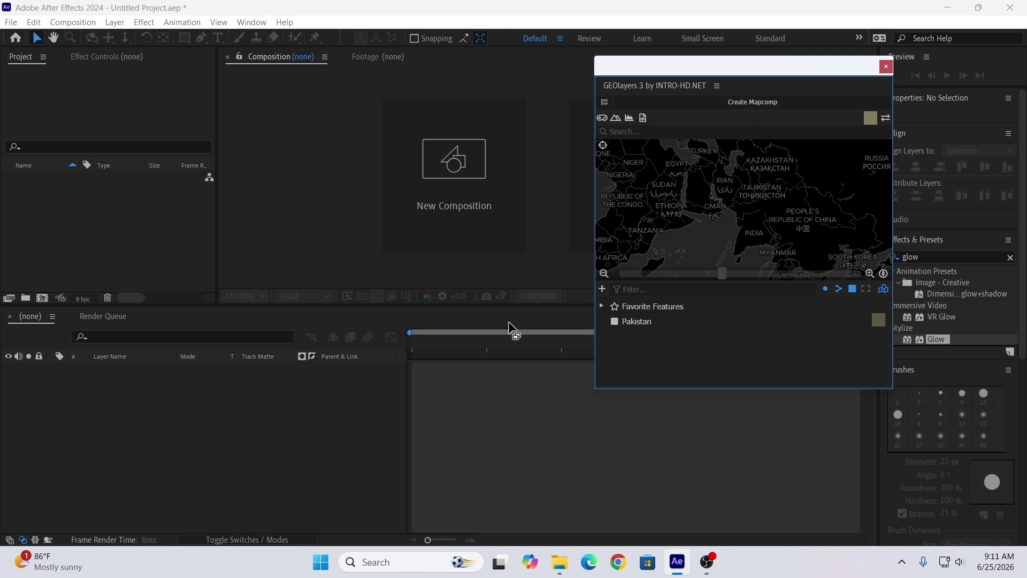
Create a World Mapcomp at 1920 x 1080 px, 25 fps and 30 seconds, using the satellite imagery style.
click(746, 103)
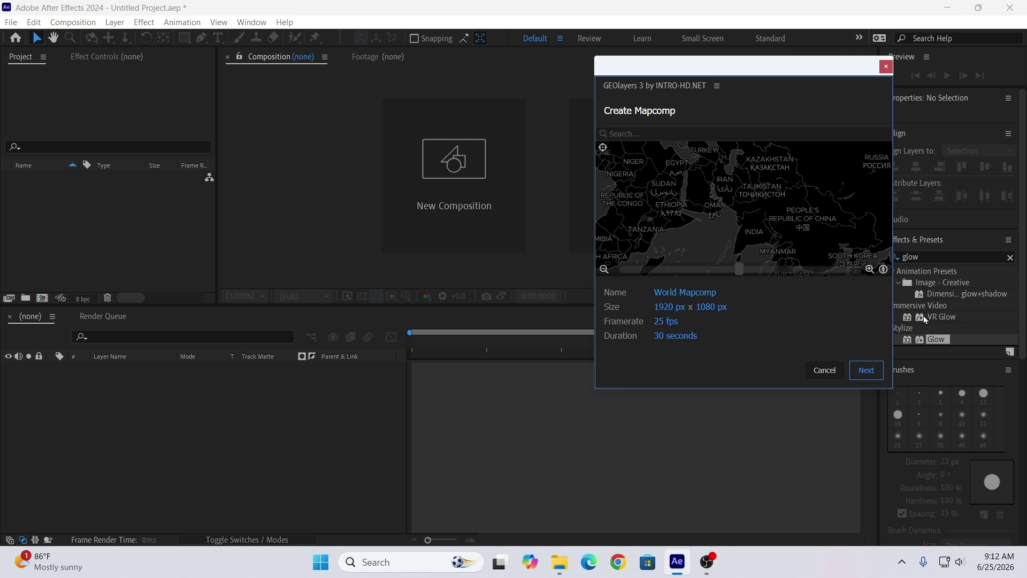
click(866, 370)
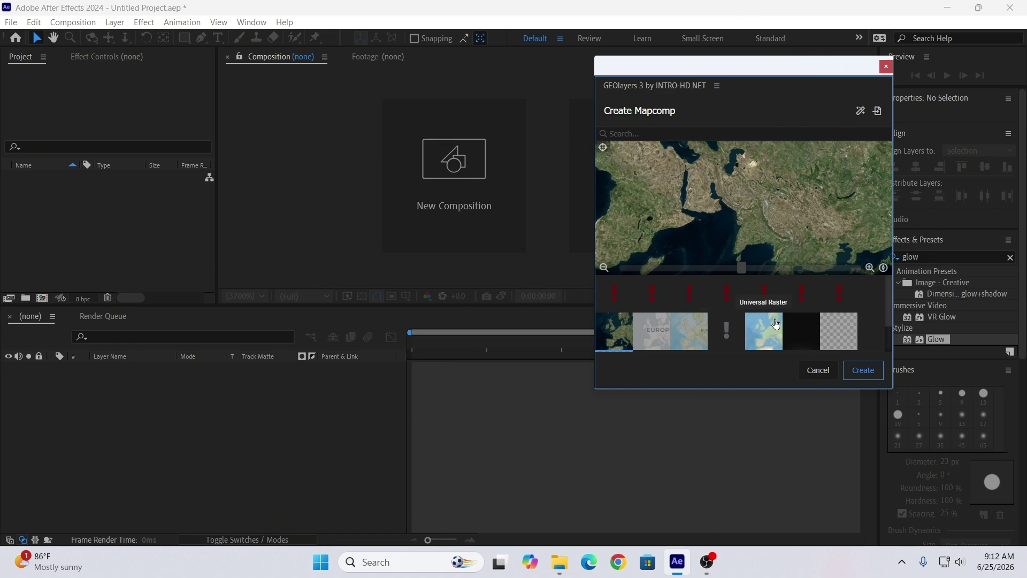
click(769, 335)
click(690, 334)
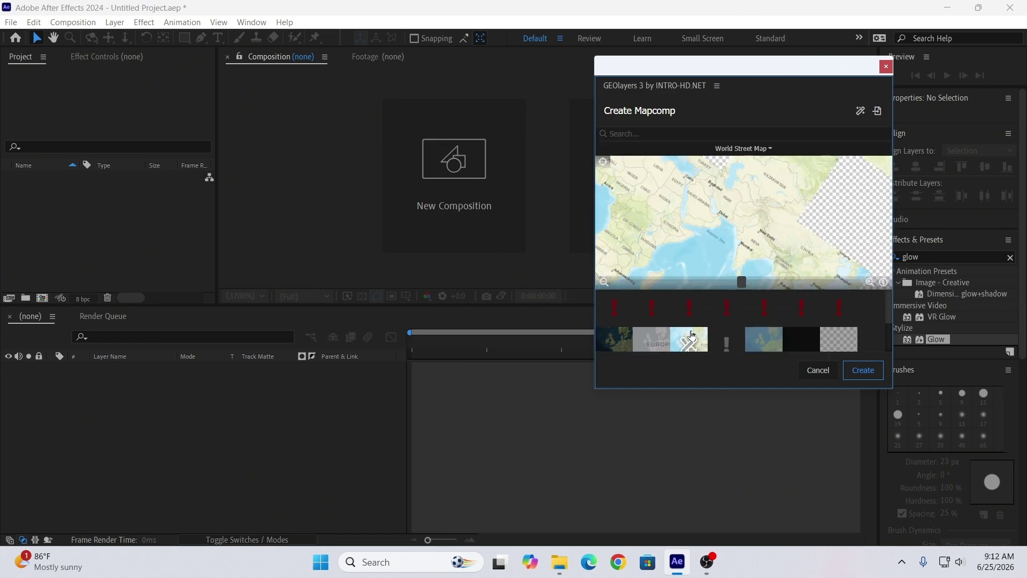
click(619, 347)
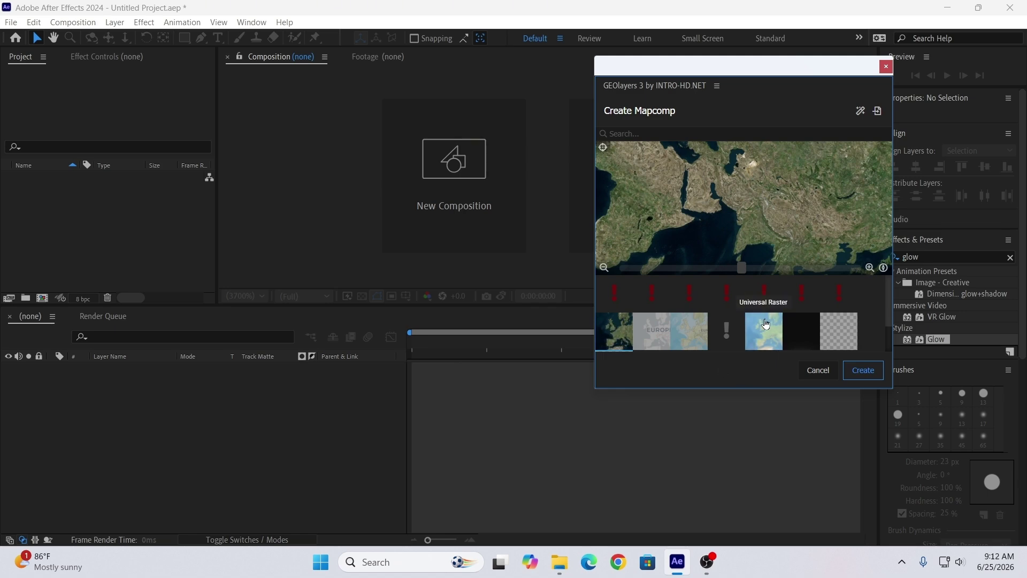
click(865, 371)
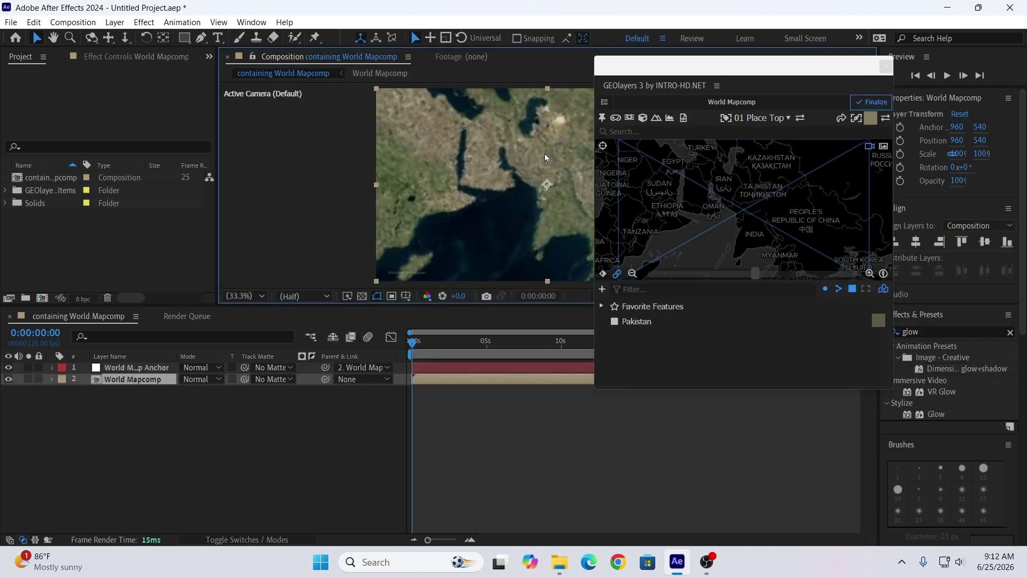
Shift the mapcomp's geographic centre slightly east so the frame covers the Middle East through South and Central Asia.
key(h)
drag(545, 153, 402, 156)
key(v)
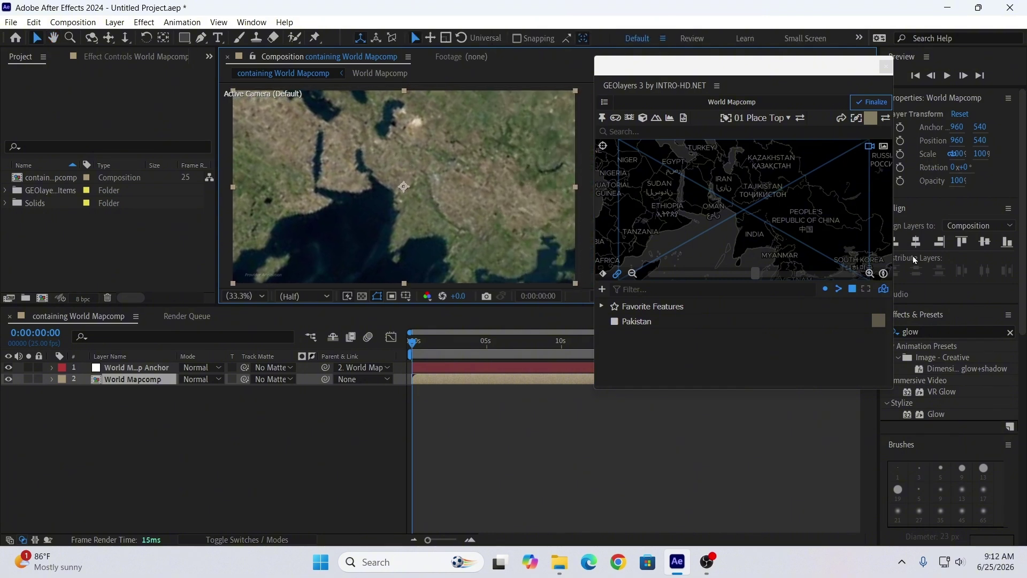
drag(773, 211, 730, 221)
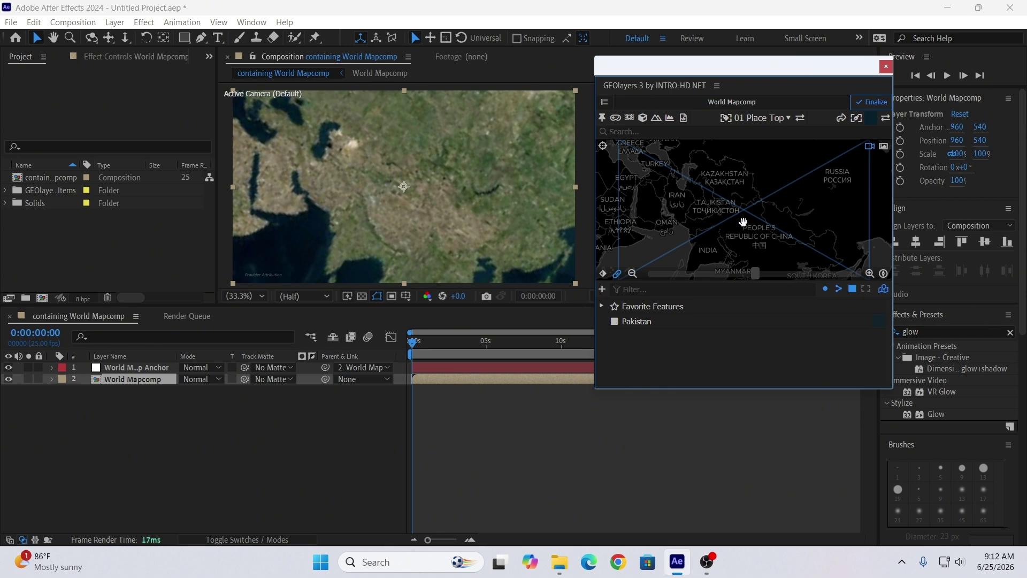
drag(741, 222, 778, 211)
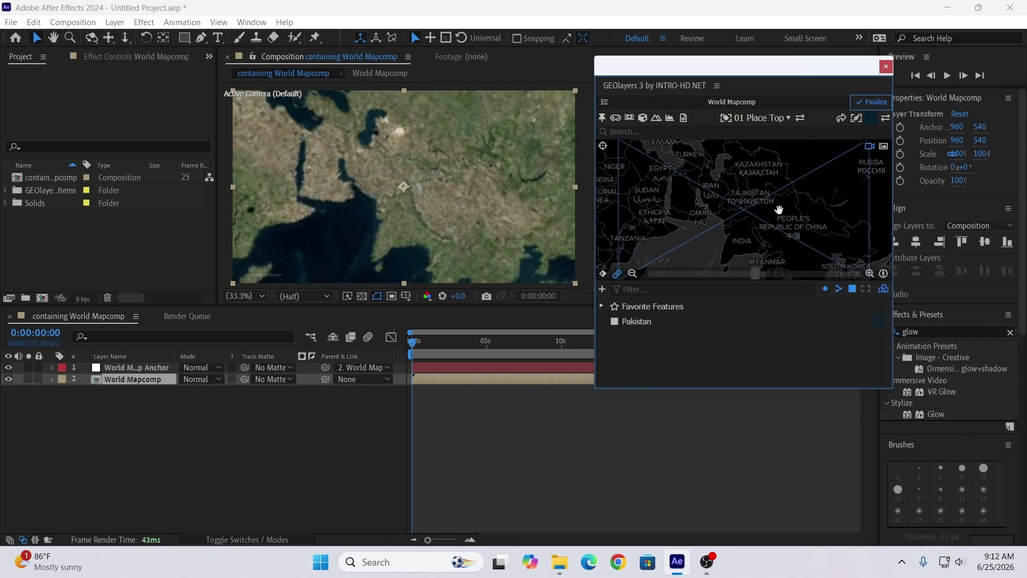
click(480, 421)
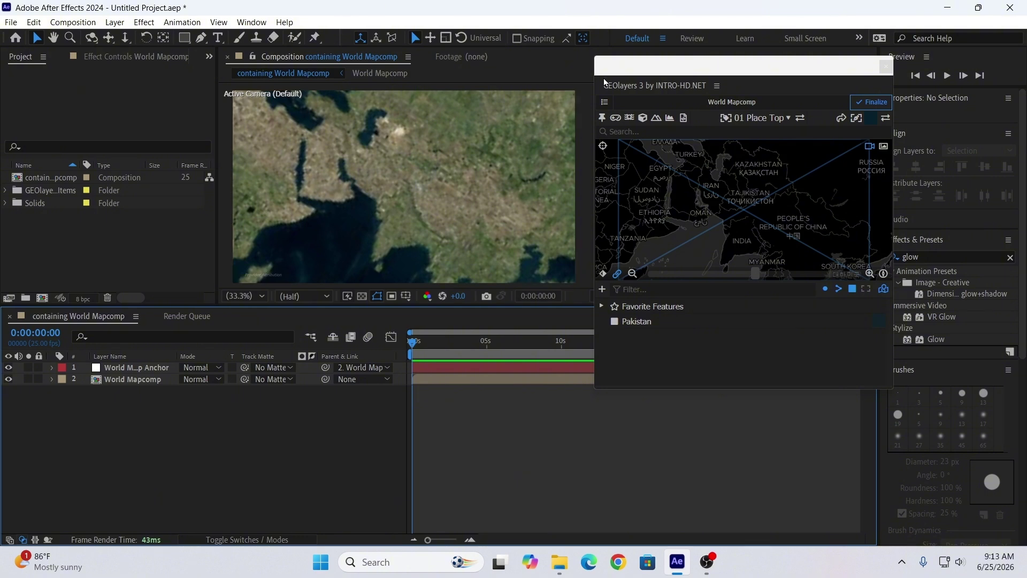
Set the attribution to none in the World Mapcomp settings and apply the change.
click(605, 100)
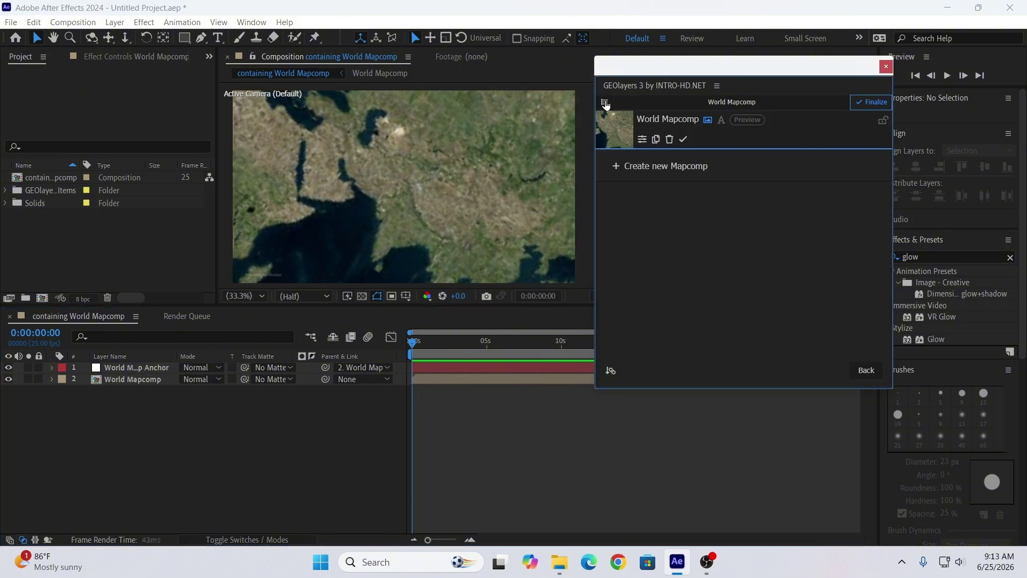
click(641, 140)
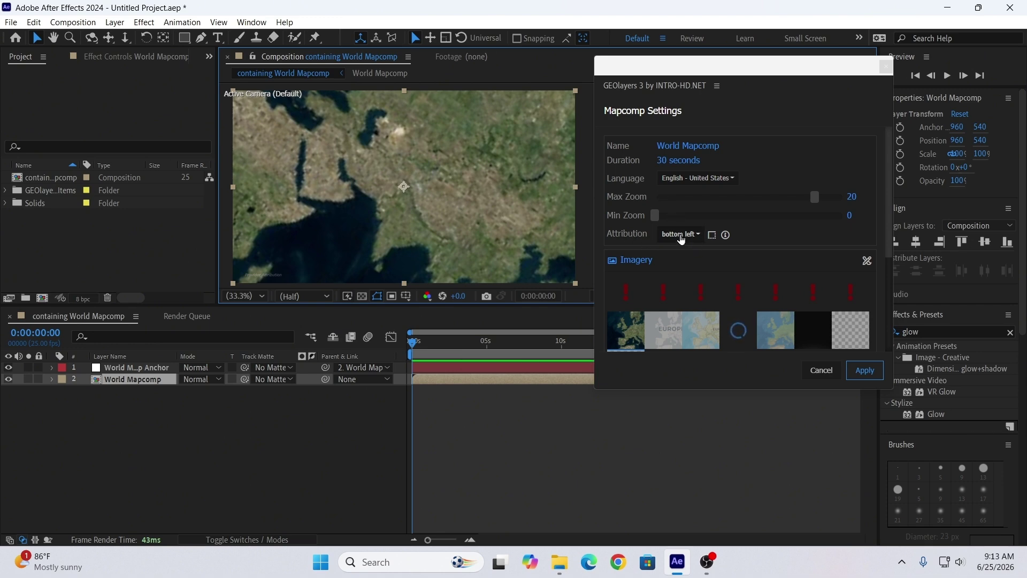
click(680, 235)
click(682, 320)
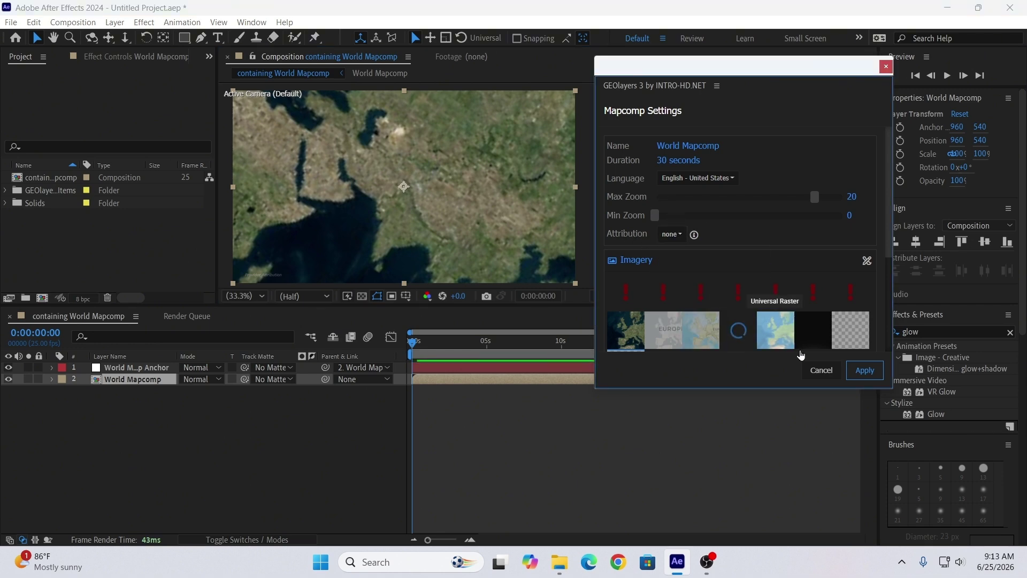
click(865, 370)
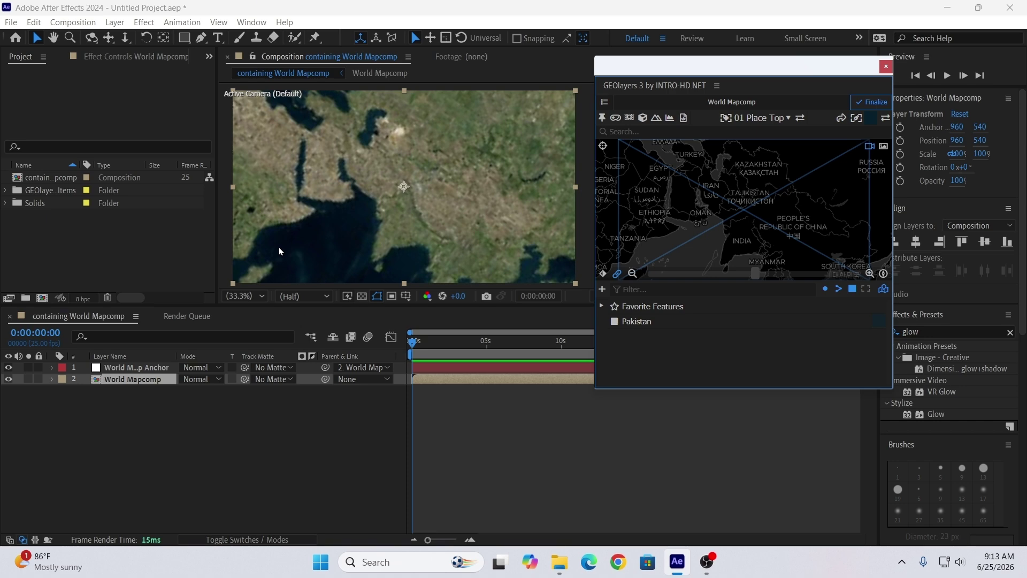
Finalize the World Mapcomp to load its high-resolution satellite imagery.
click(866, 101)
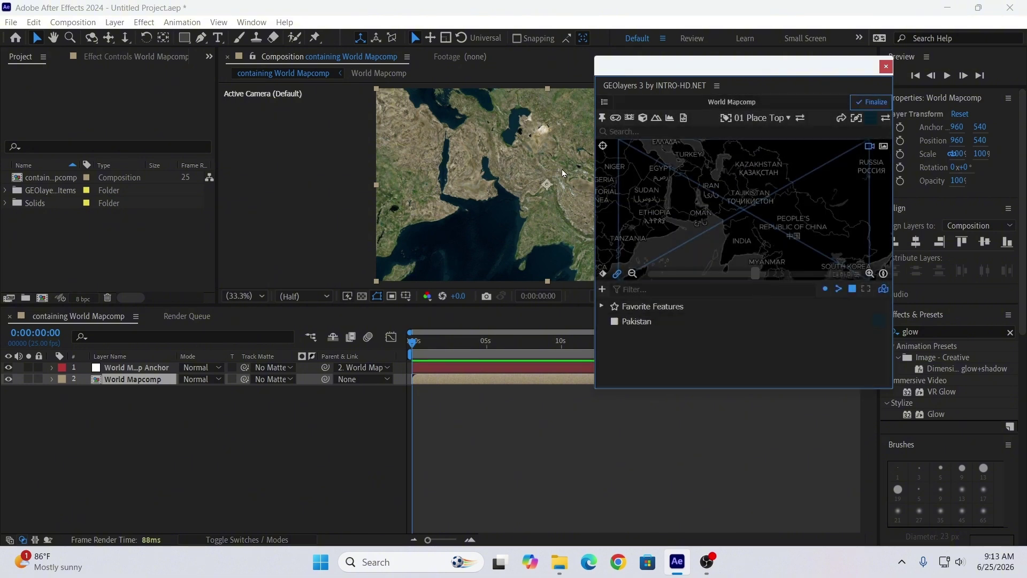
key(h)
drag(562, 169, 413, 178)
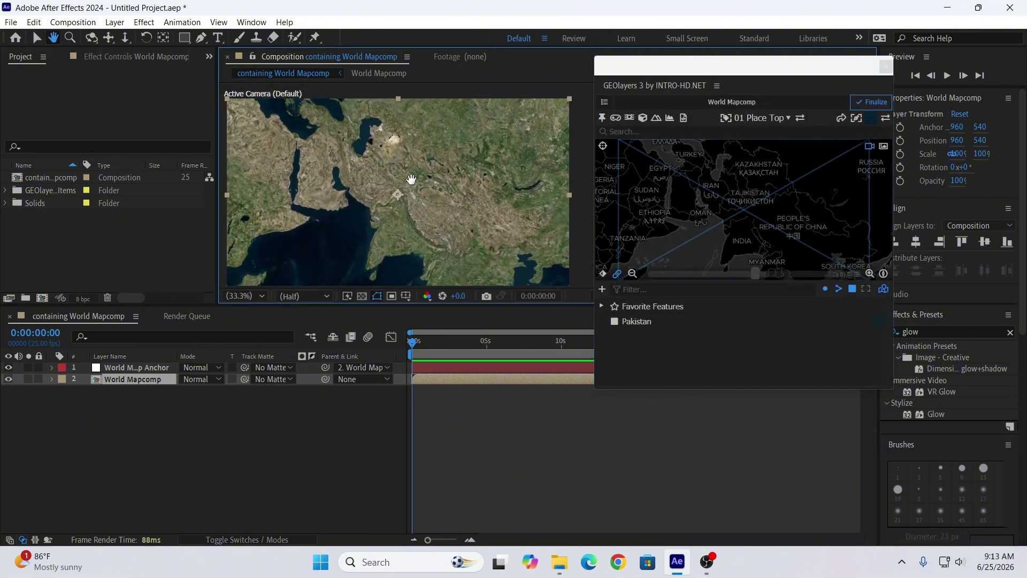
key(v)
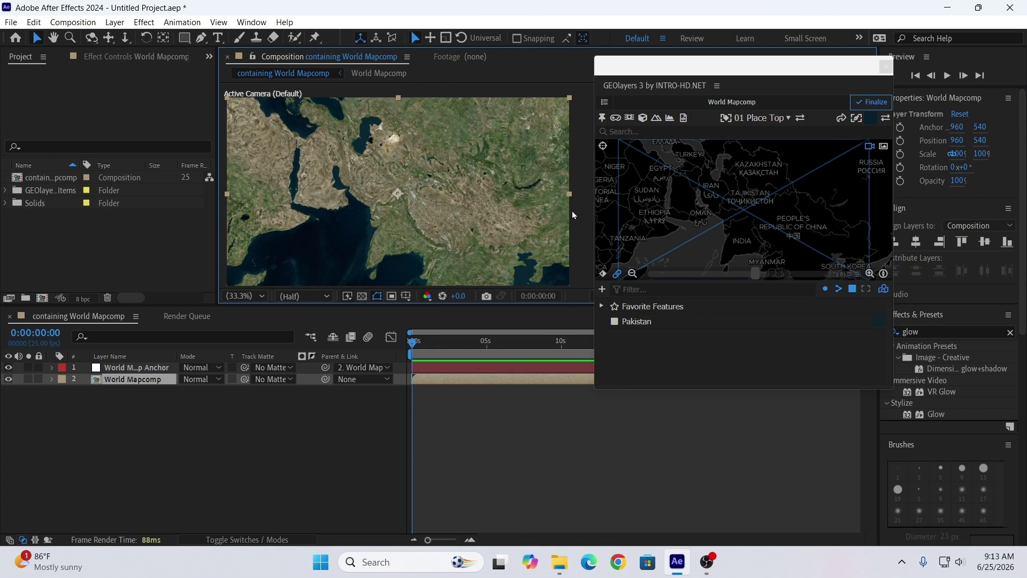
click(481, 483)
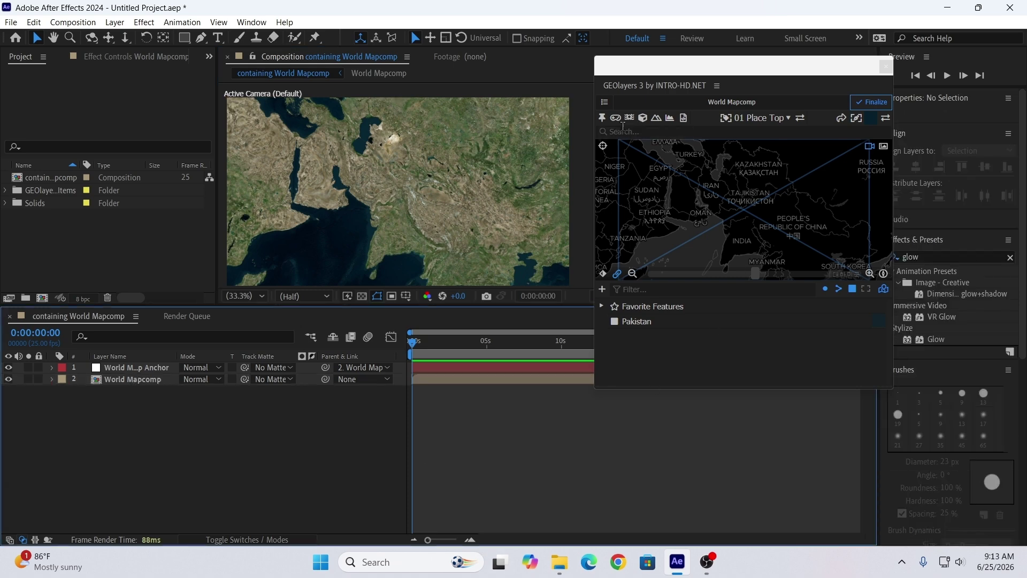
Search the map for "pakistan" and add the Natural Earth sovereign country result to the feature list.
click(620, 132)
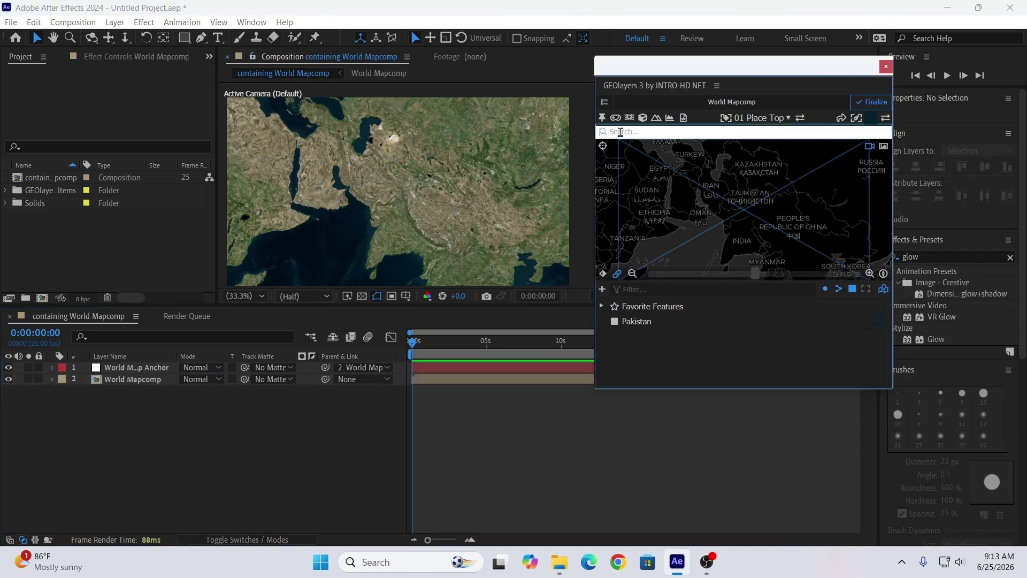
text(pakistan)
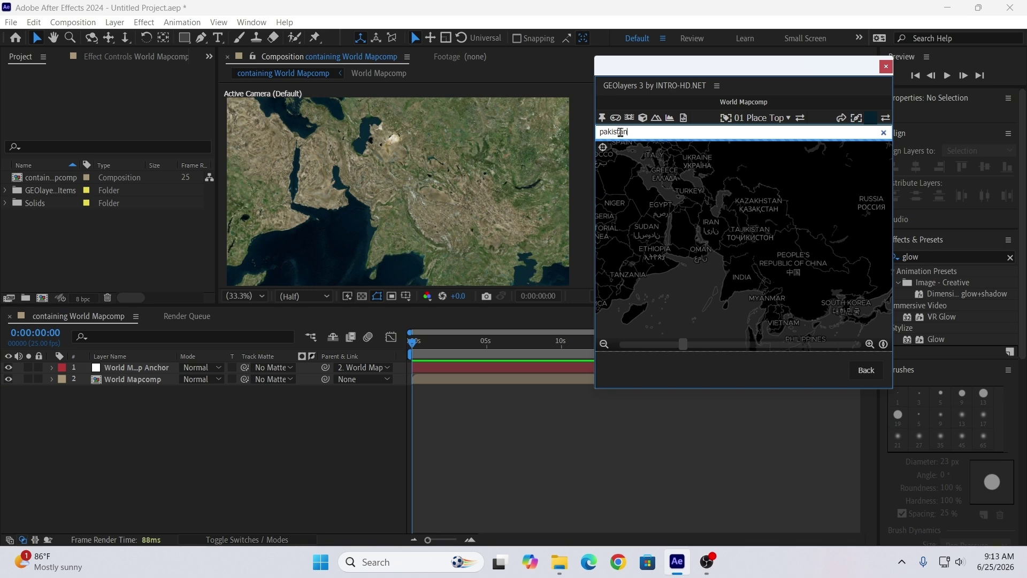
key(Return)
mouse_move(695, 170)
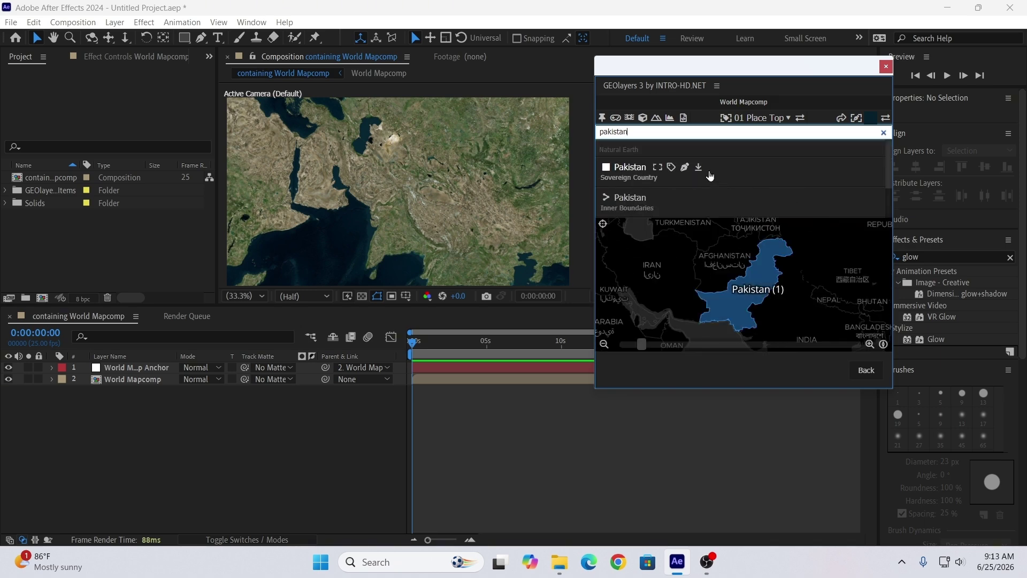
click(698, 168)
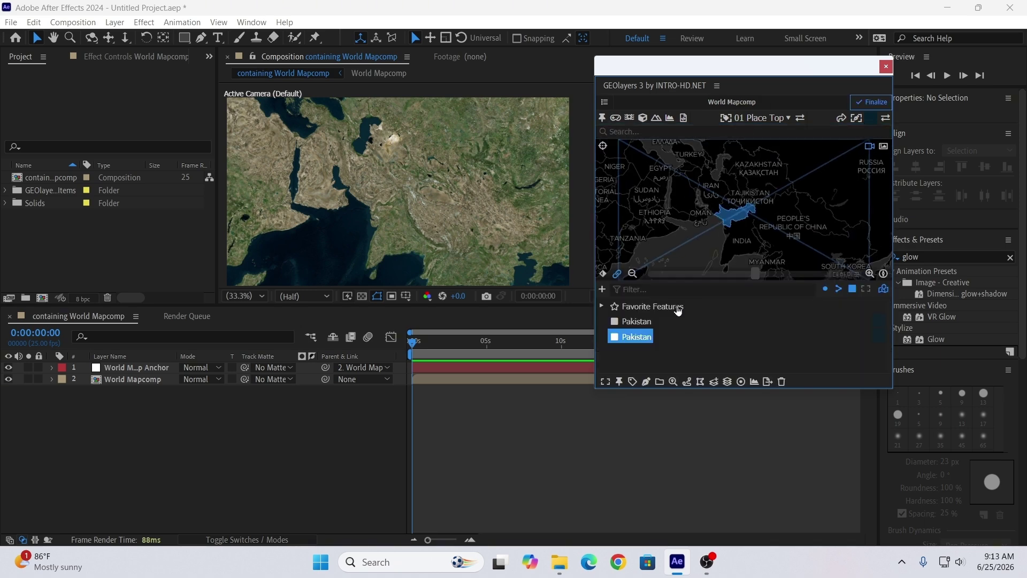
Draw the newly added Pakistan feature as a shape layer in the composition.
click(650, 383)
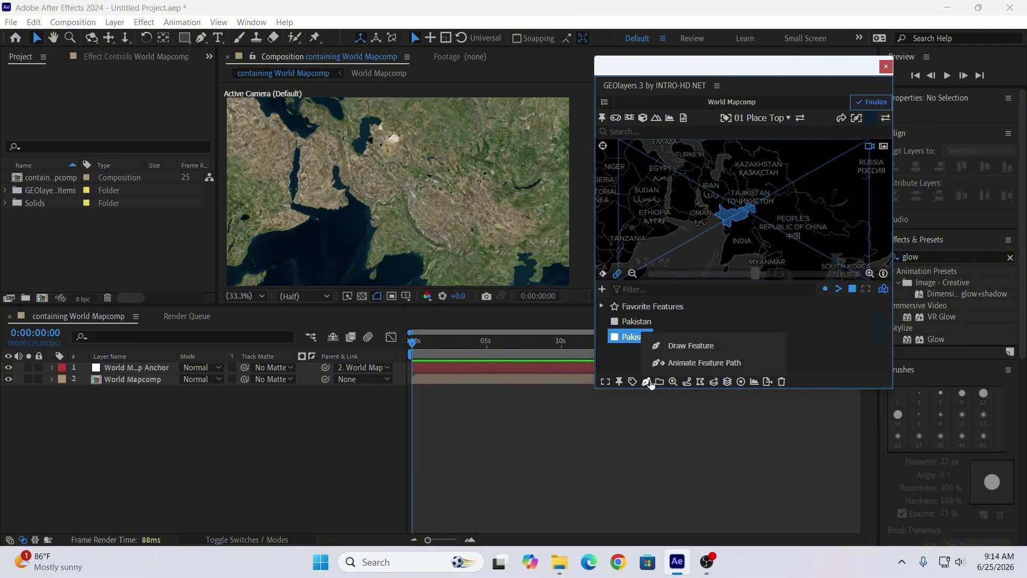
click(691, 347)
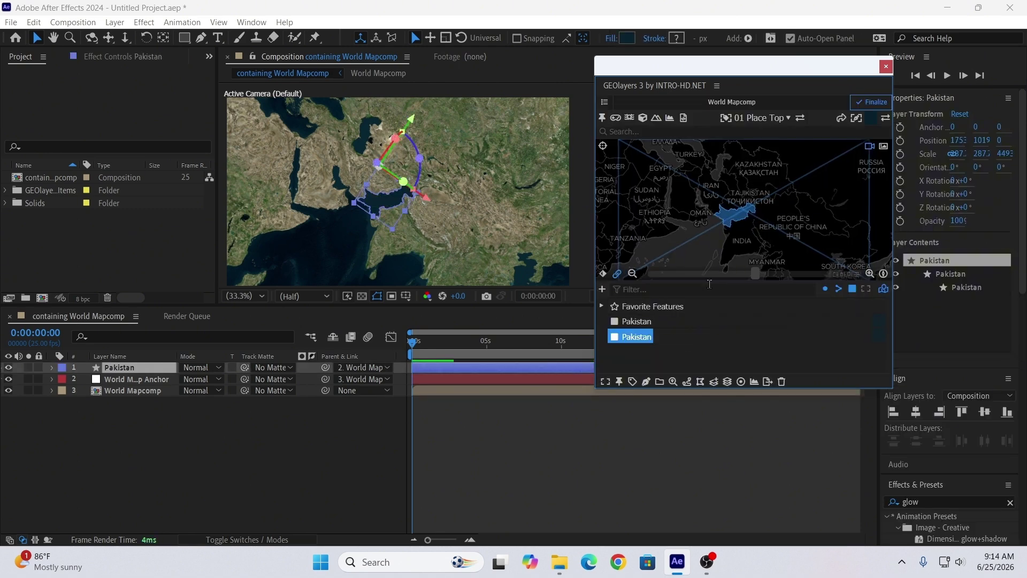
click(569, 462)
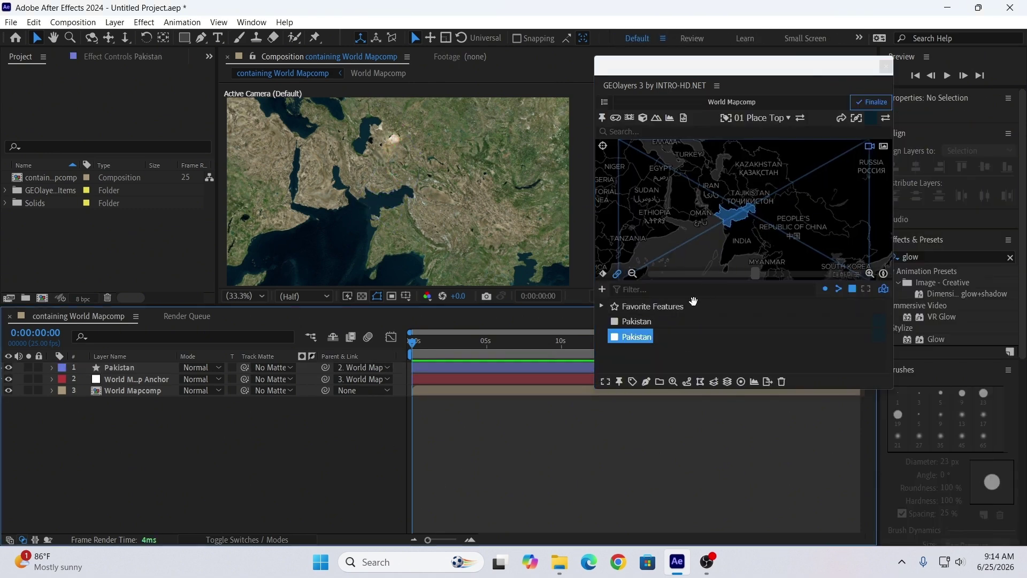
Change the Pakistan shape layer's fill to a bright green, moving the floating GEOlayers window out of the way.
click(468, 370)
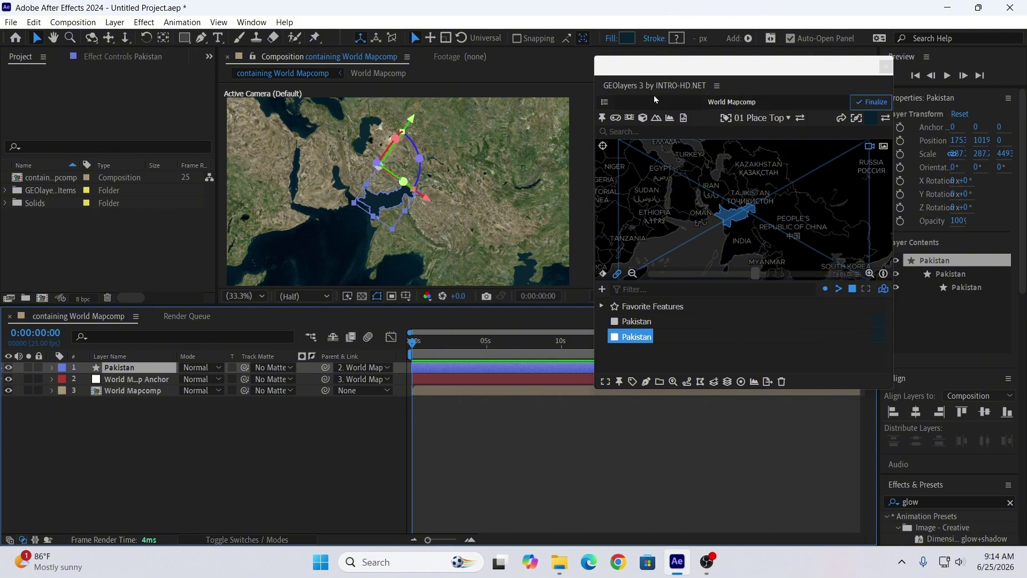
drag(634, 70, 770, 77)
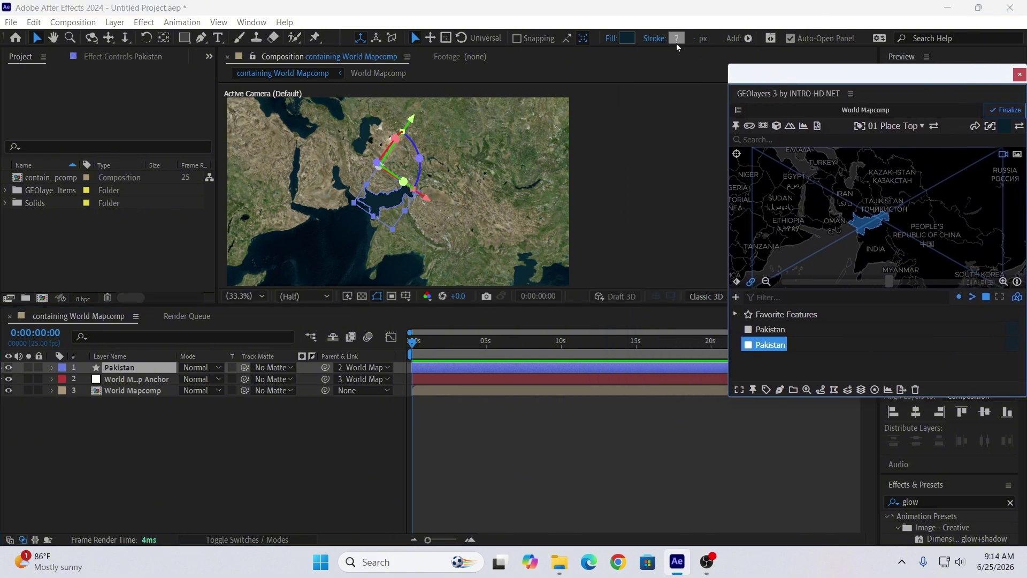
click(627, 37)
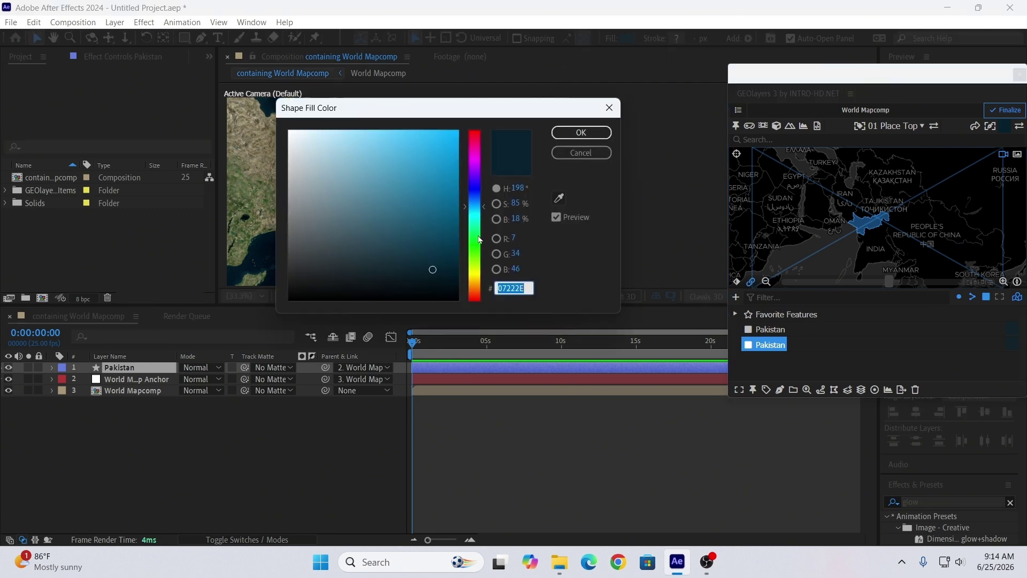
click(480, 256)
drag(431, 199, 455, 166)
click(580, 131)
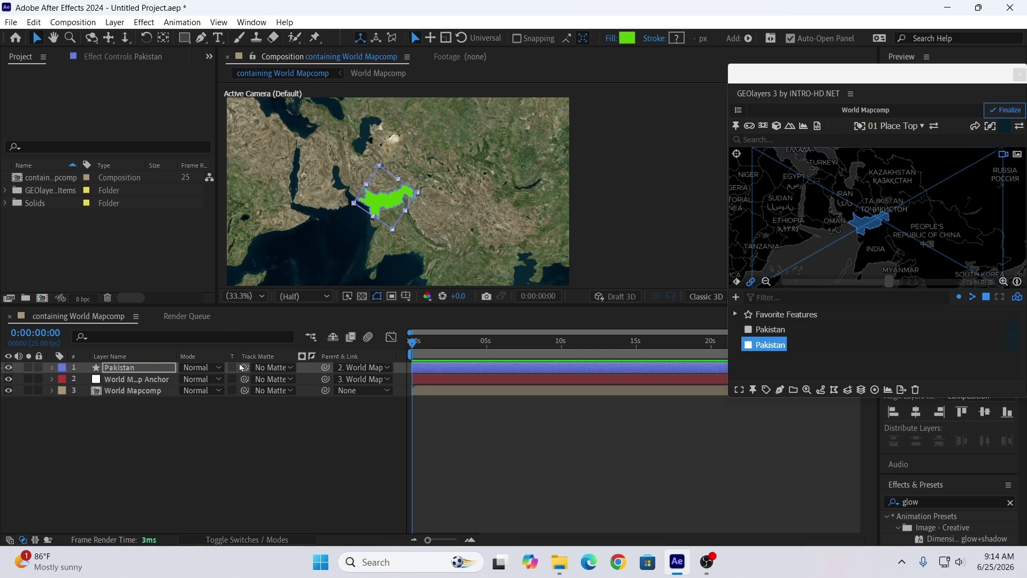
Set the Pakistan layer's blending mode to Multiply.
click(208, 371)
click(235, 121)
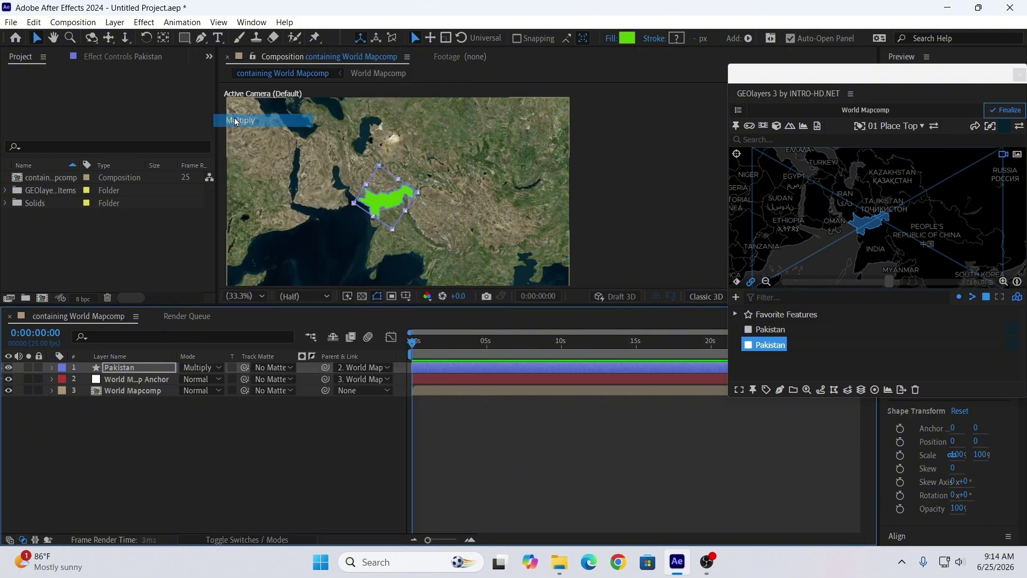
click(477, 429)
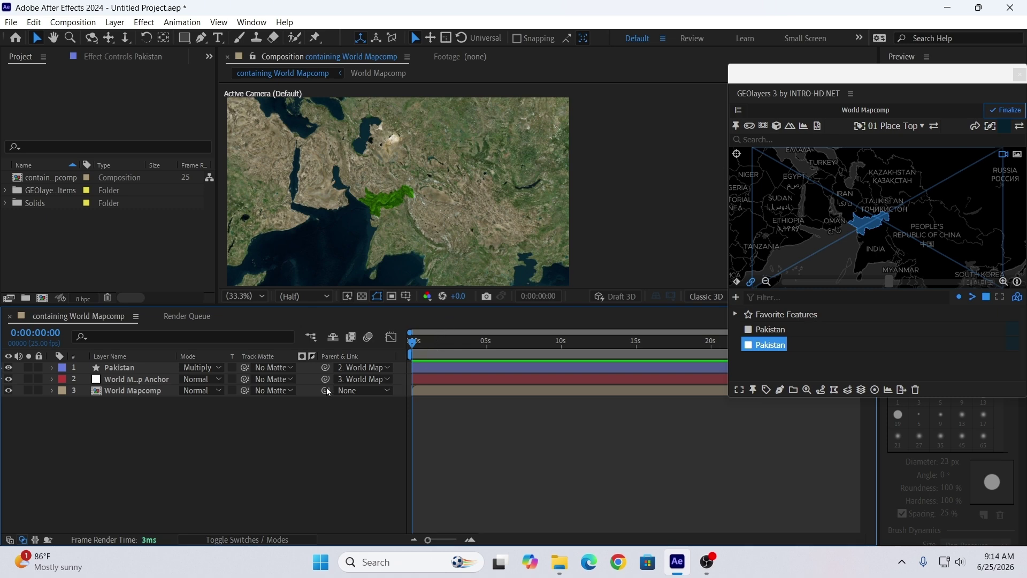
Duplicate the Pakistan layer and rename the copy "strock".
click(152, 370)
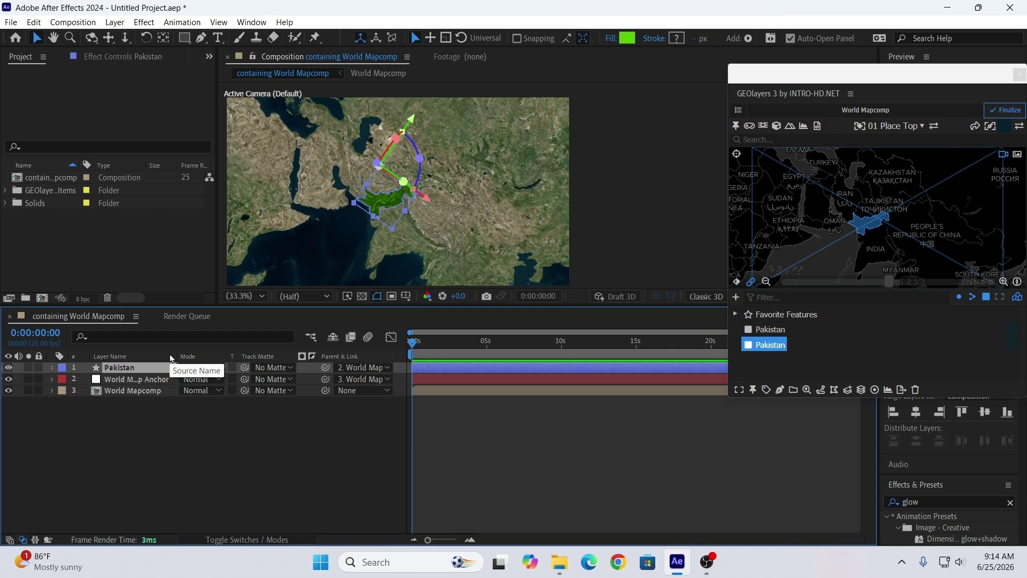
key(ctrl+d)
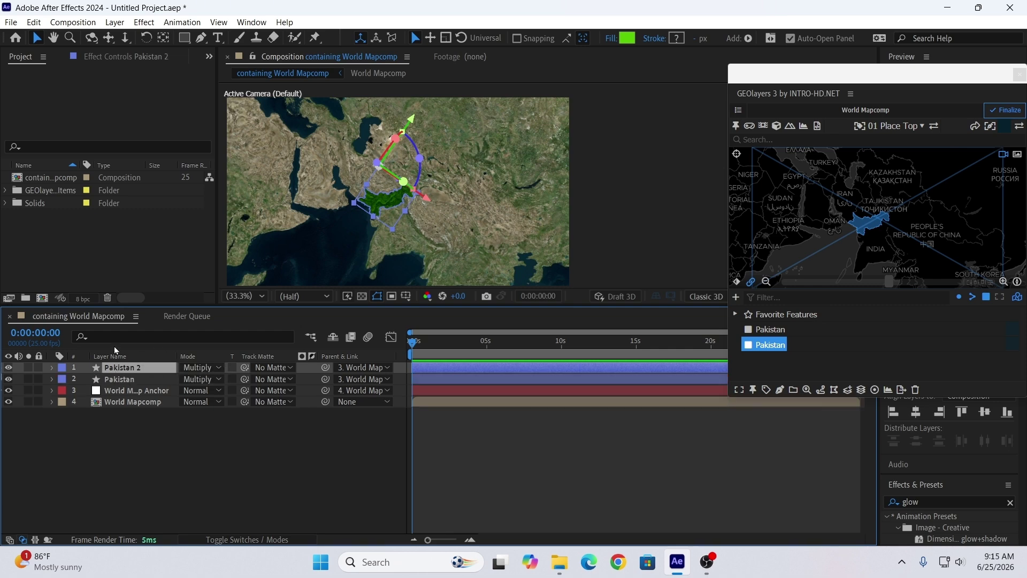
right_click(121, 367)
click(173, 511)
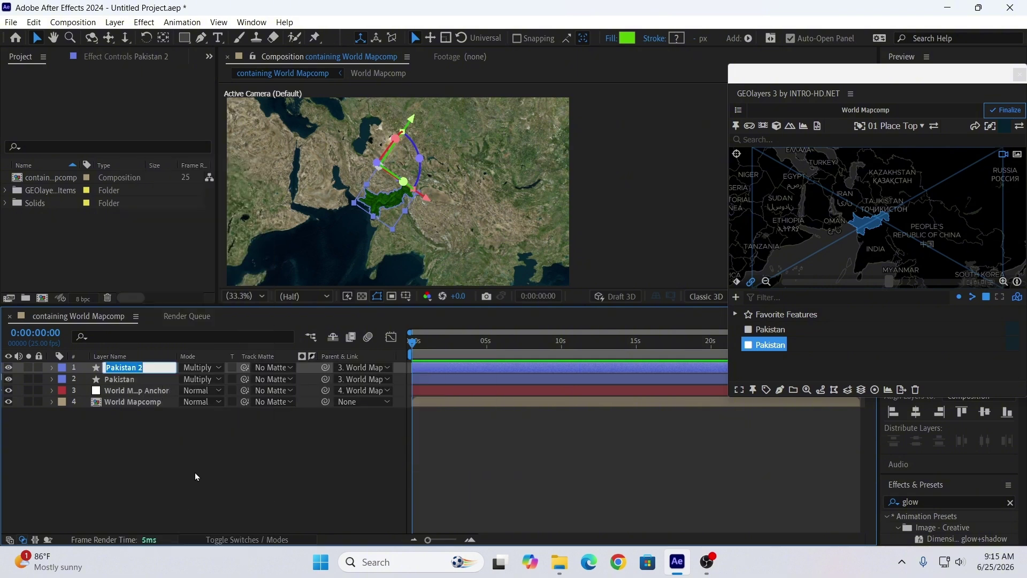
text(strock)
key(Return)
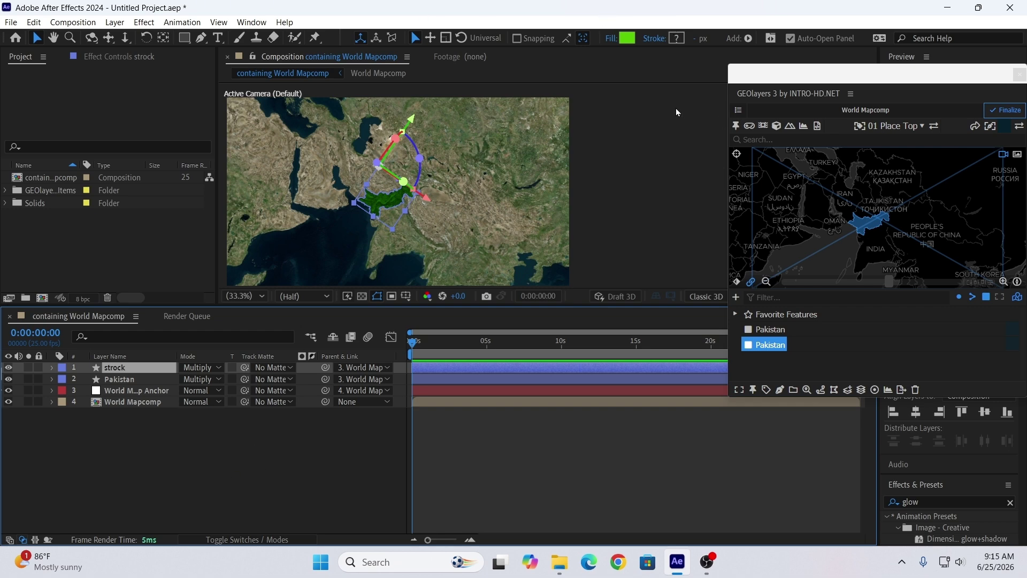
Remove the fill from the strock layer and set its blending mode to Normal.
click(612, 38)
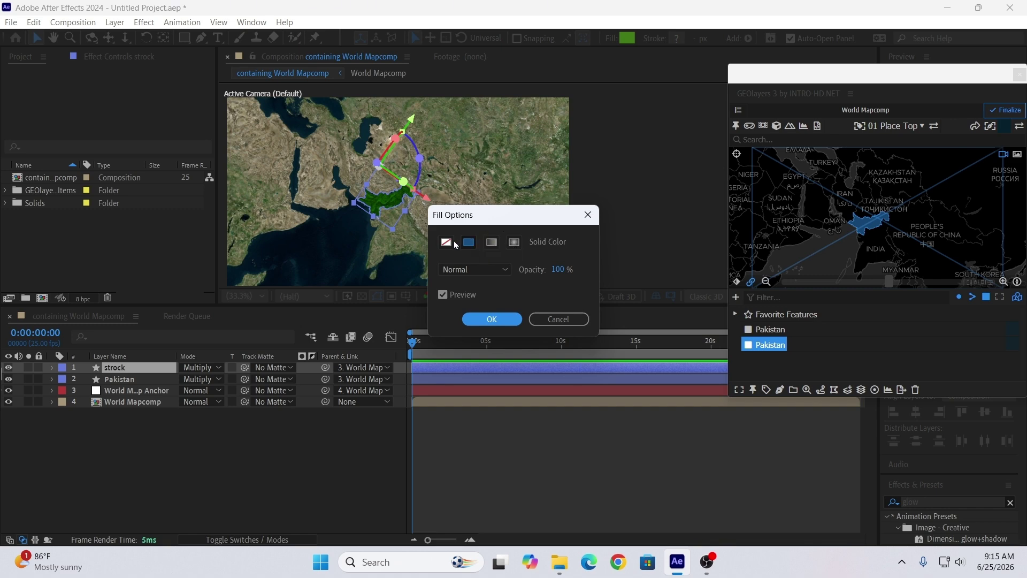
click(455, 244)
click(488, 319)
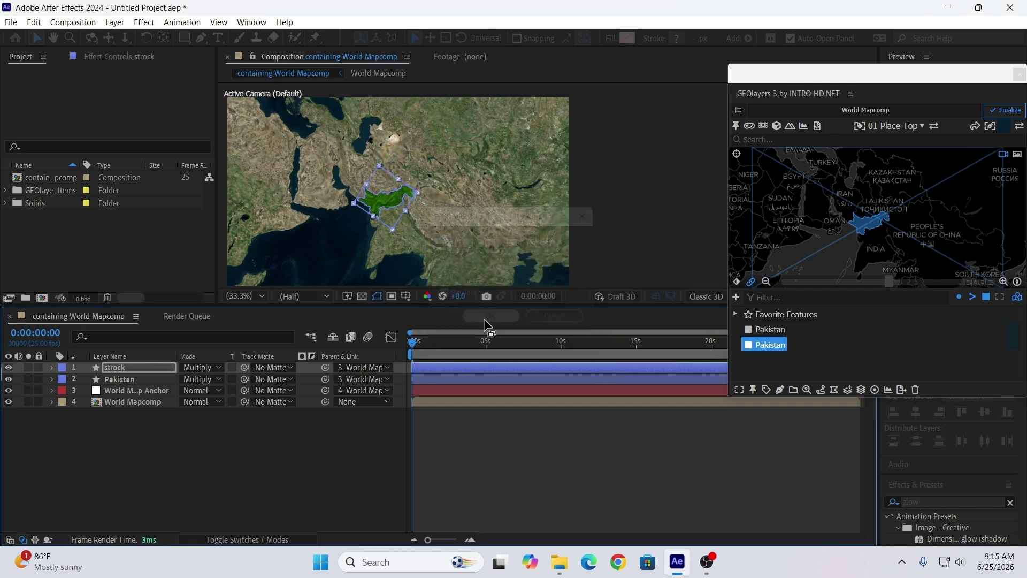
click(506, 472)
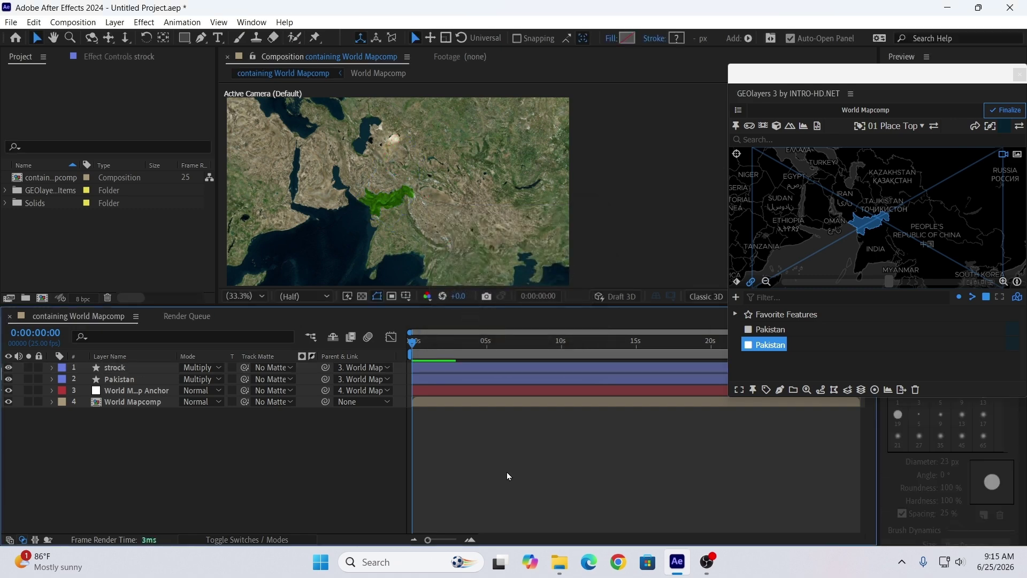
click(208, 372)
click(241, 63)
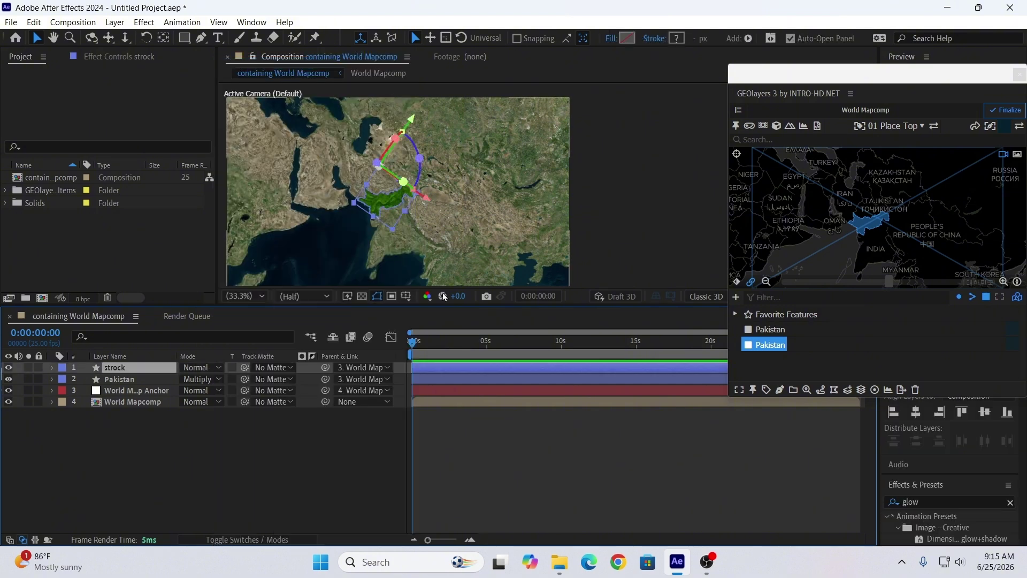
click(515, 405)
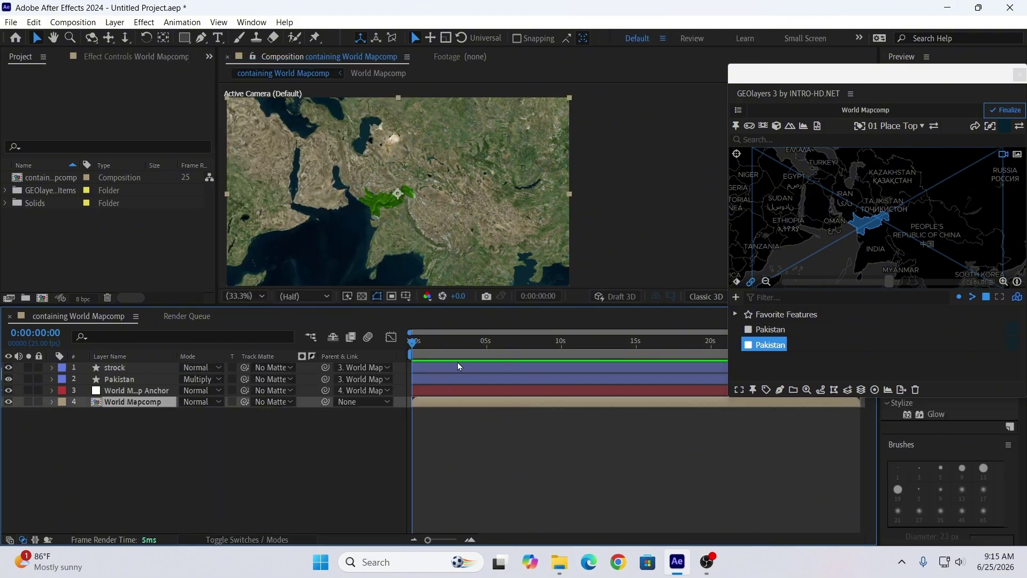
Add a stroke to the contents of the strock shape layer.
click(424, 371)
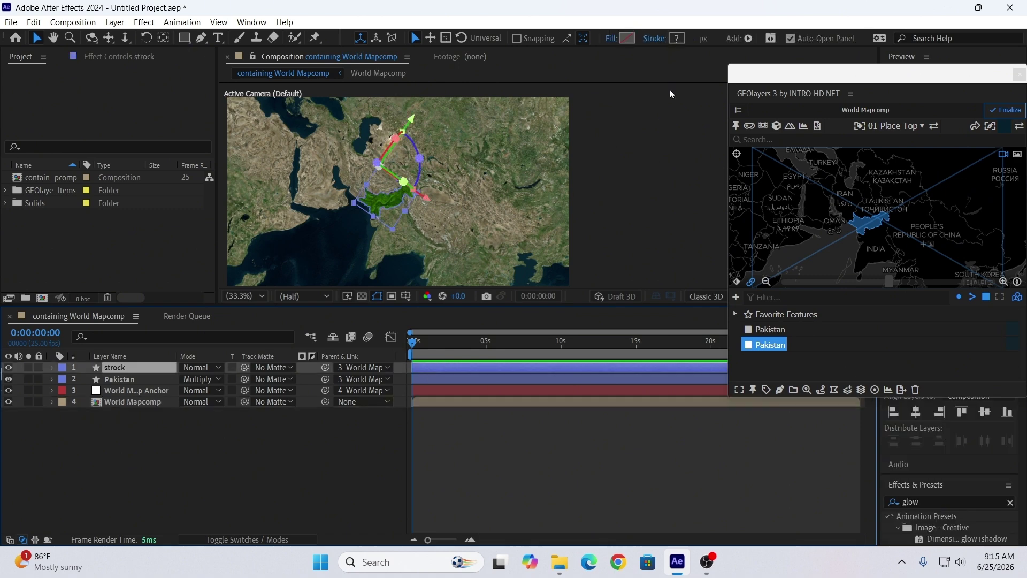
click(749, 40)
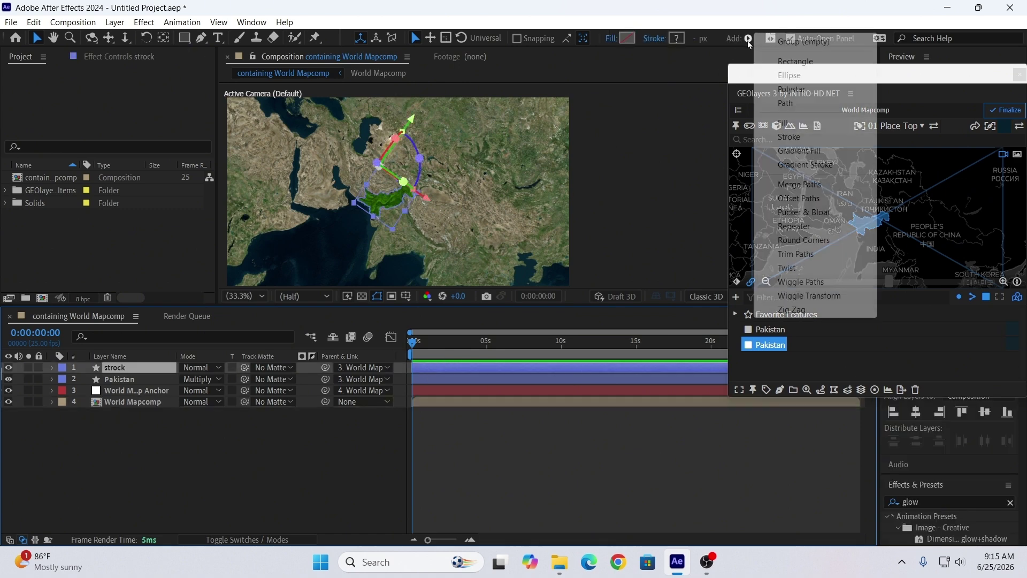
click(789, 137)
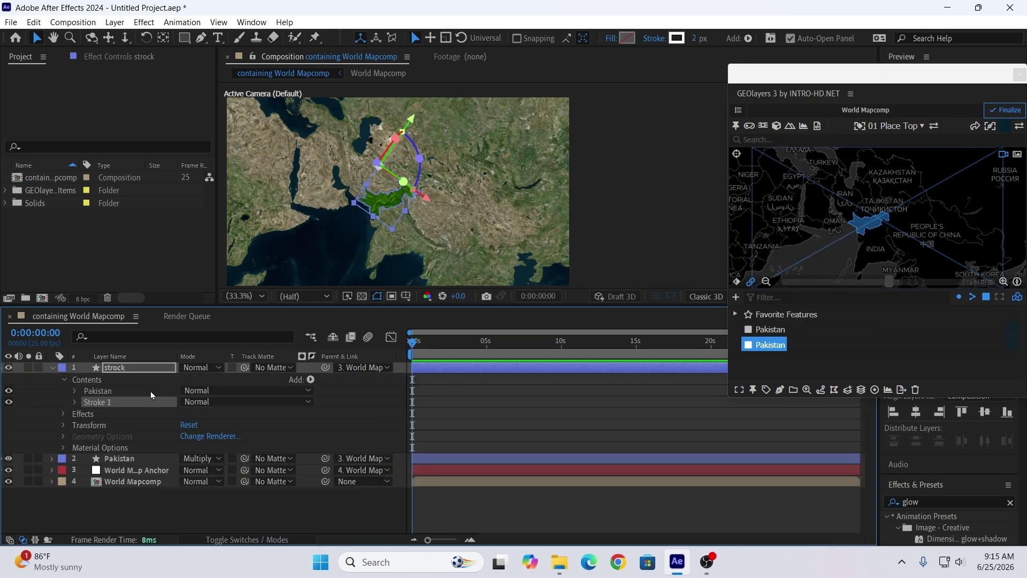
click(463, 402)
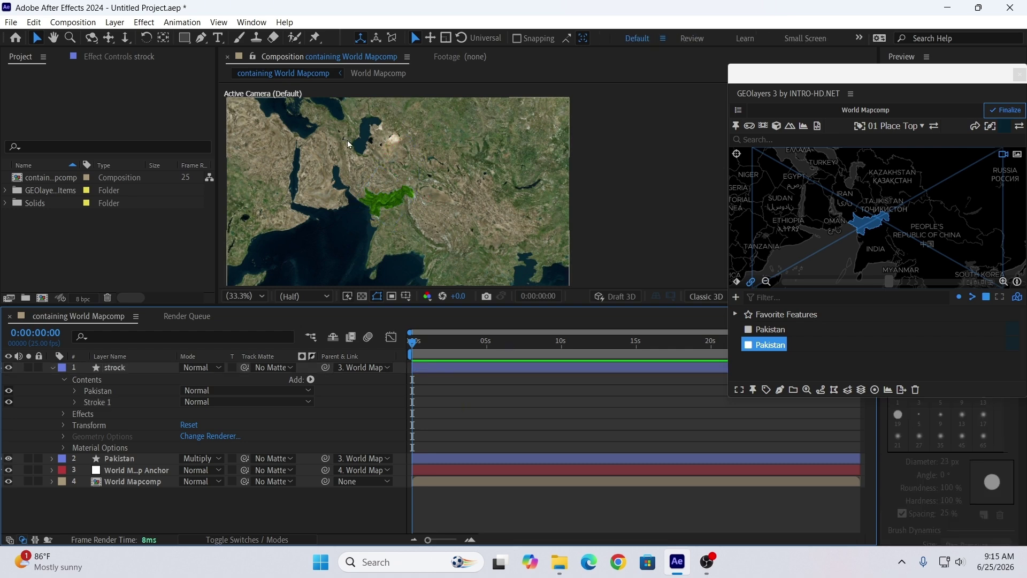
Set the strock layer's stroke width to 10 px and collapse the layer's properties.
click(424, 373)
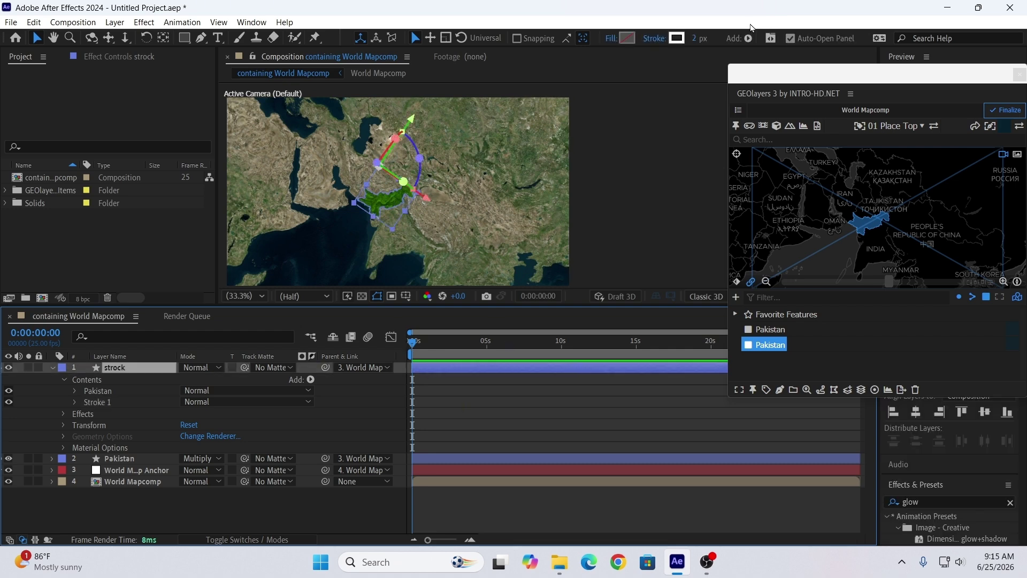
click(698, 39)
text(10)
key(Return)
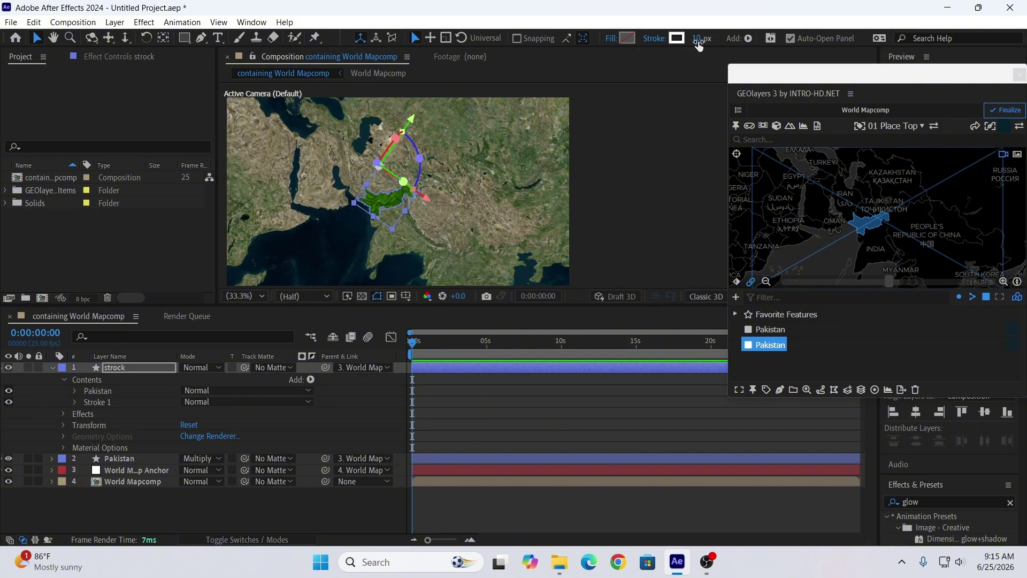
click(516, 508)
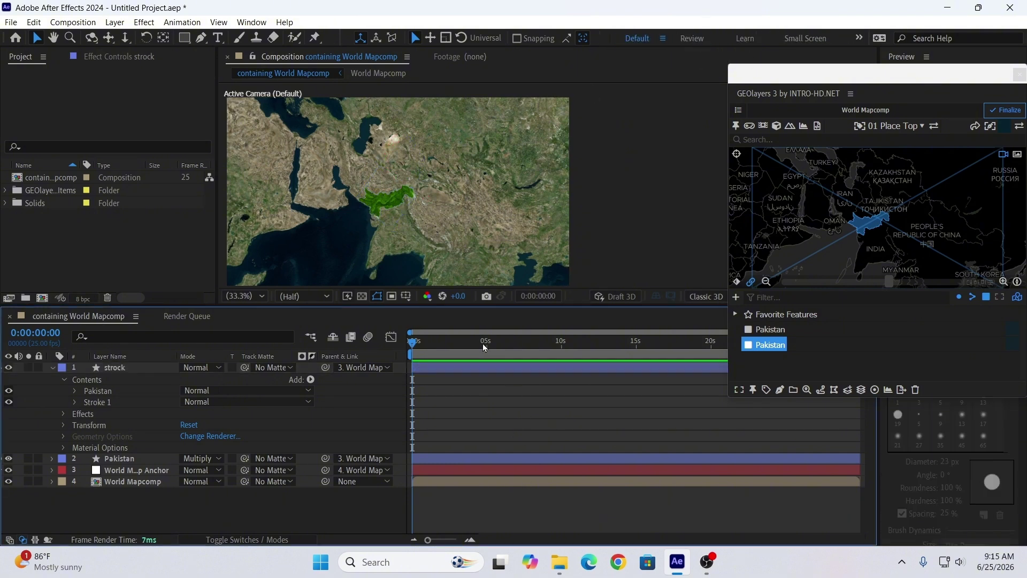
click(52, 367)
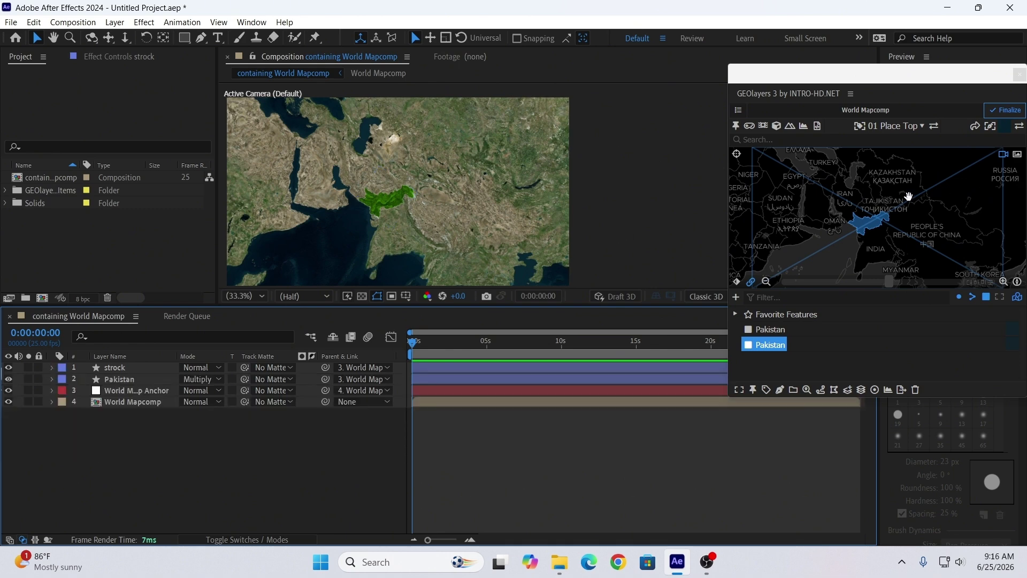
Reposition and zoom the GEOlayers map view so Pakistan fills most of the composition frame.
drag(903, 206, 926, 190)
scroll(926, 186, up, 3)
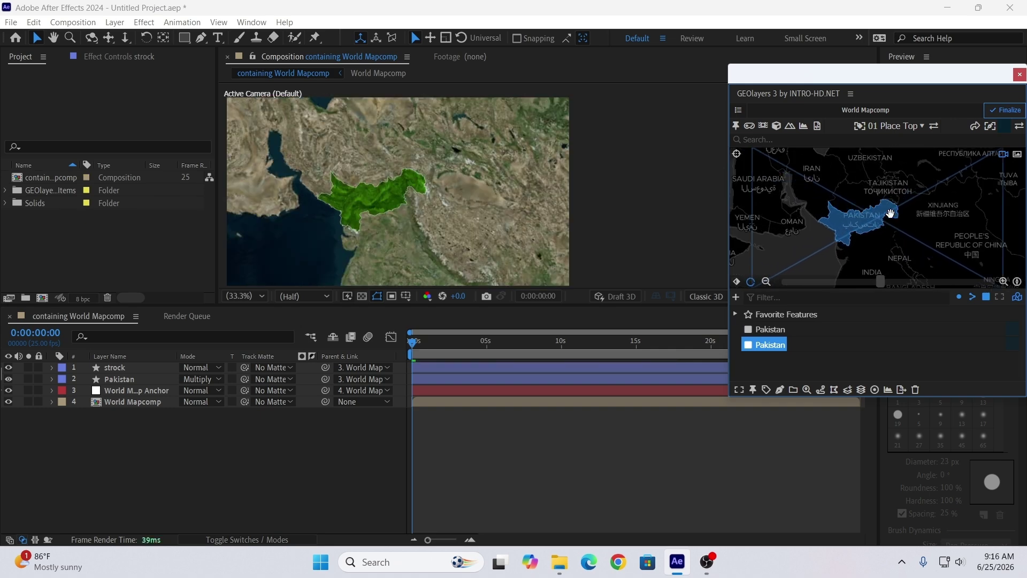
drag(898, 208, 910, 200)
scroll(910, 200, up, 3)
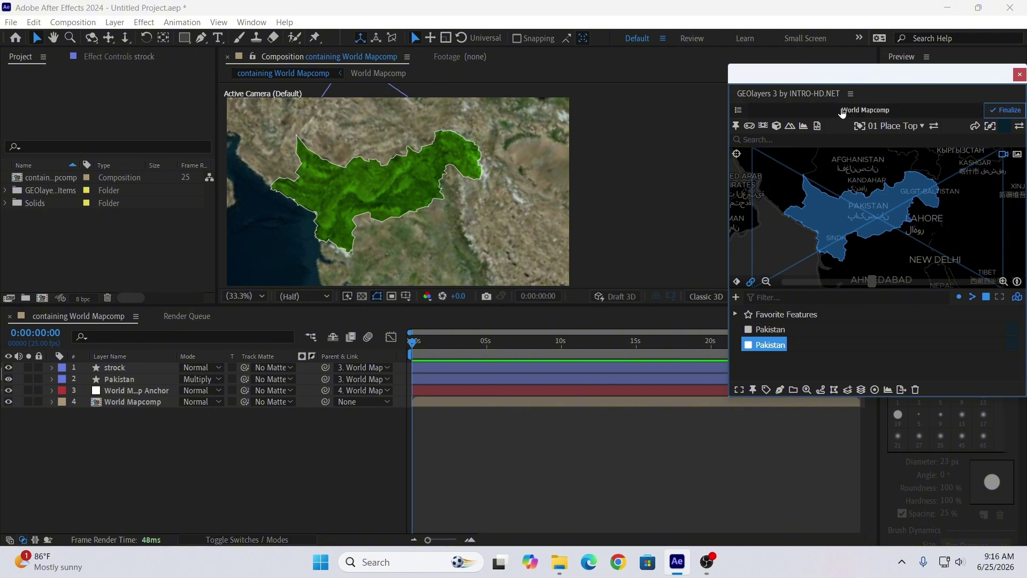
Apply the Glow effect to the strock layer with Glow Radius 17.0 and Glow Intensity 1.7.
drag(823, 79, 668, 17)
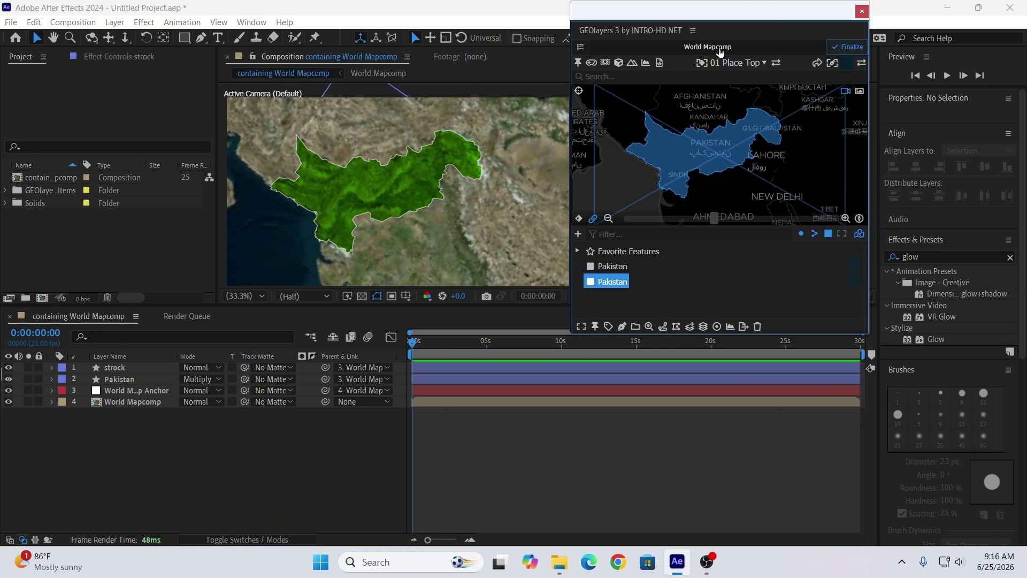
click(928, 255)
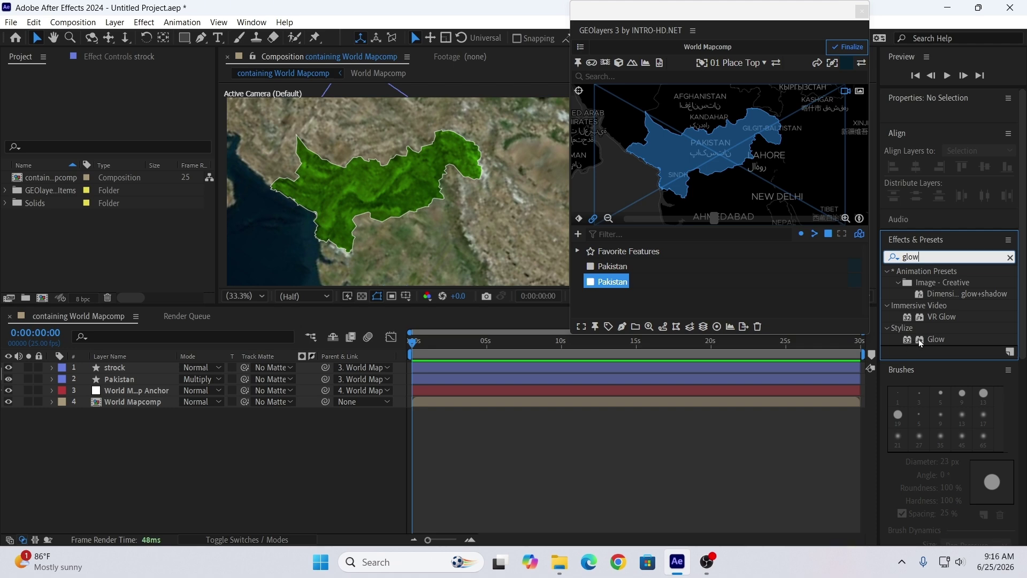
drag(929, 339, 477, 364)
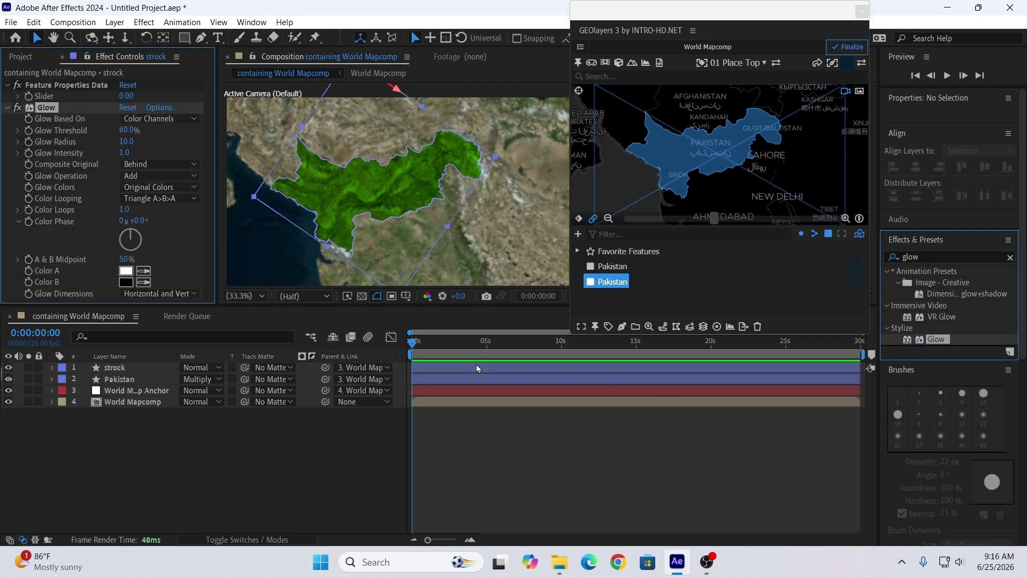
click(491, 418)
drag(126, 141, 168, 152)
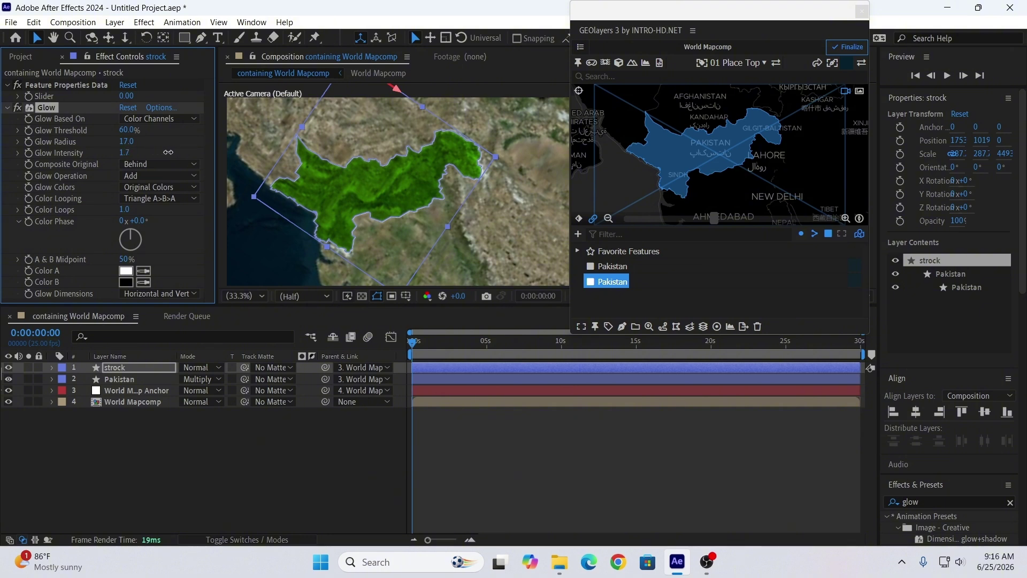
click(539, 438)
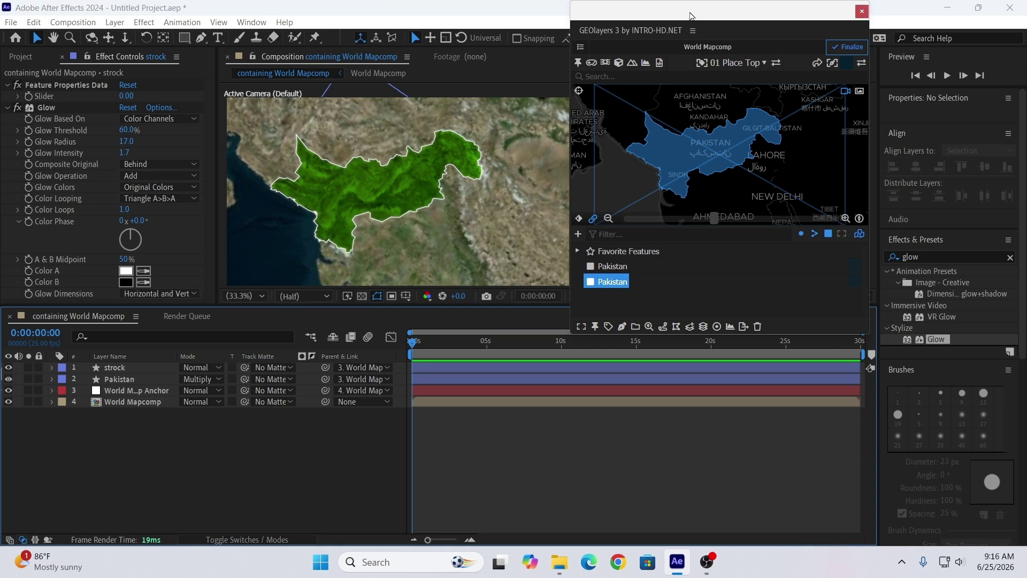
Keyframe the map view at the composition start, zoomed out to 4.43 with a bearing of 39.2°.
drag(690, 17, 812, 32)
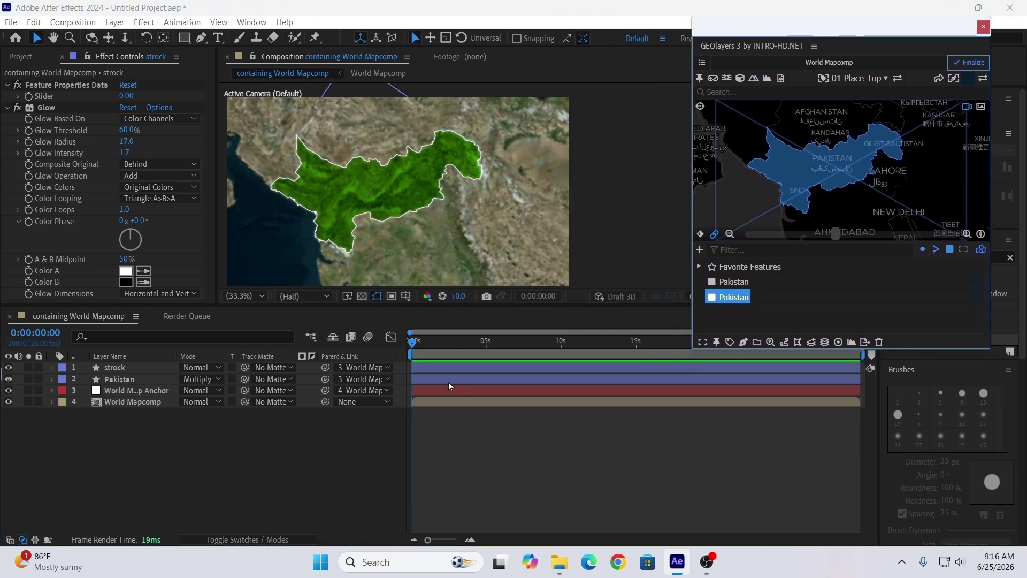
click(435, 370)
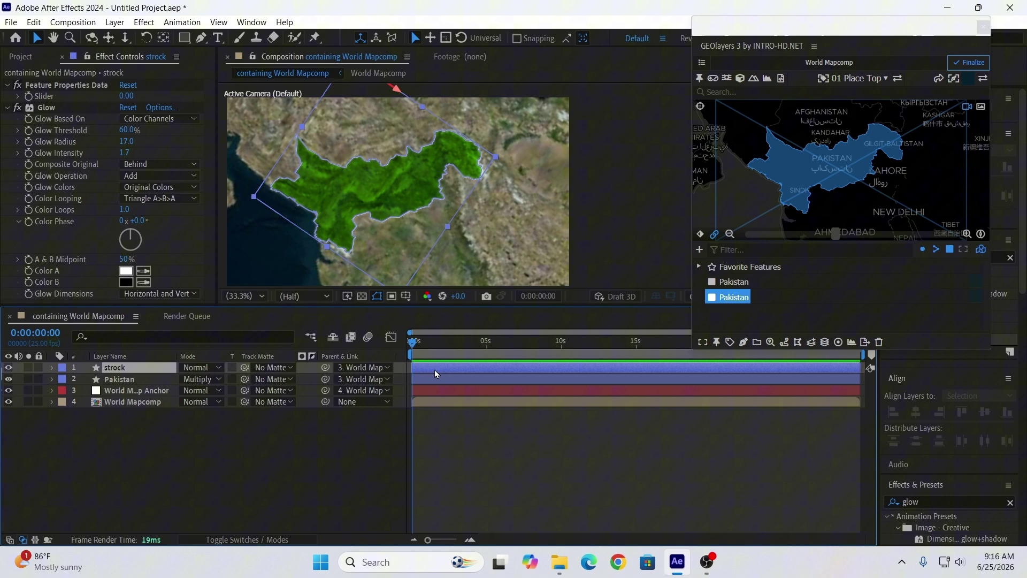
click(699, 234)
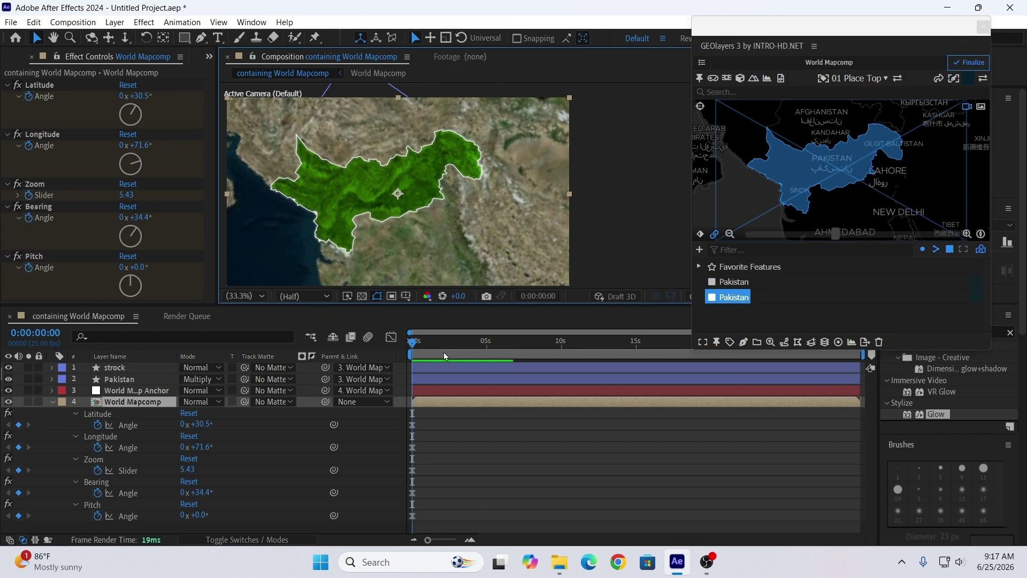
click(729, 233)
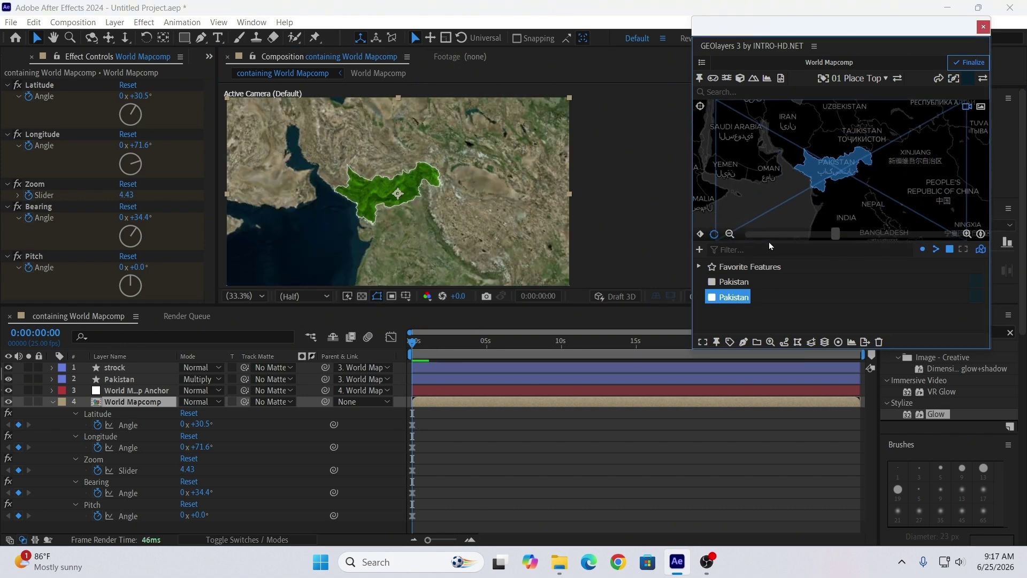
drag(850, 202, 856, 213)
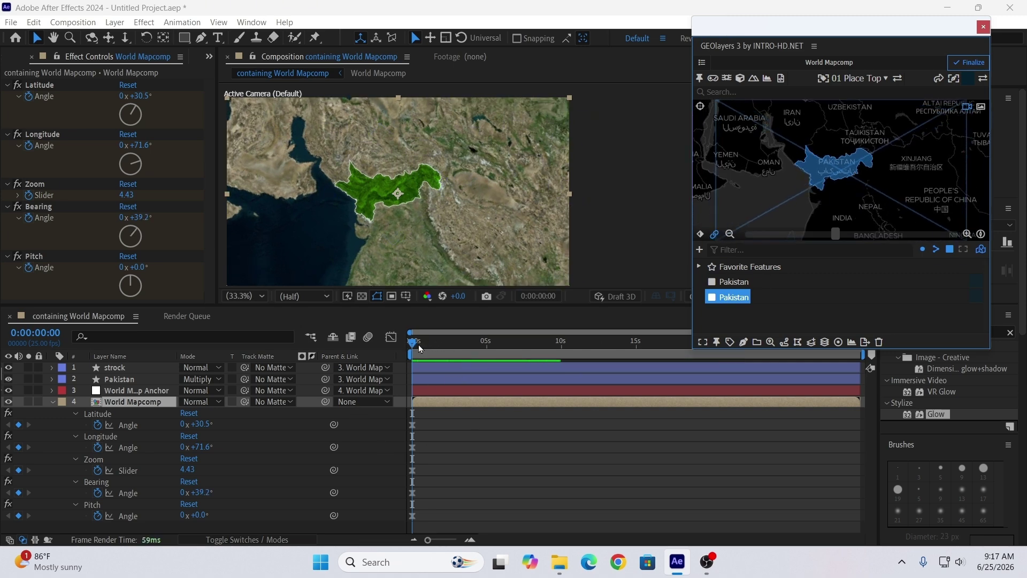
At 0:00:02:18, keyframe a closer map view with zoom 5.43, bearing 9.6° and pitch 2.0°.
drag(412, 341, 456, 333)
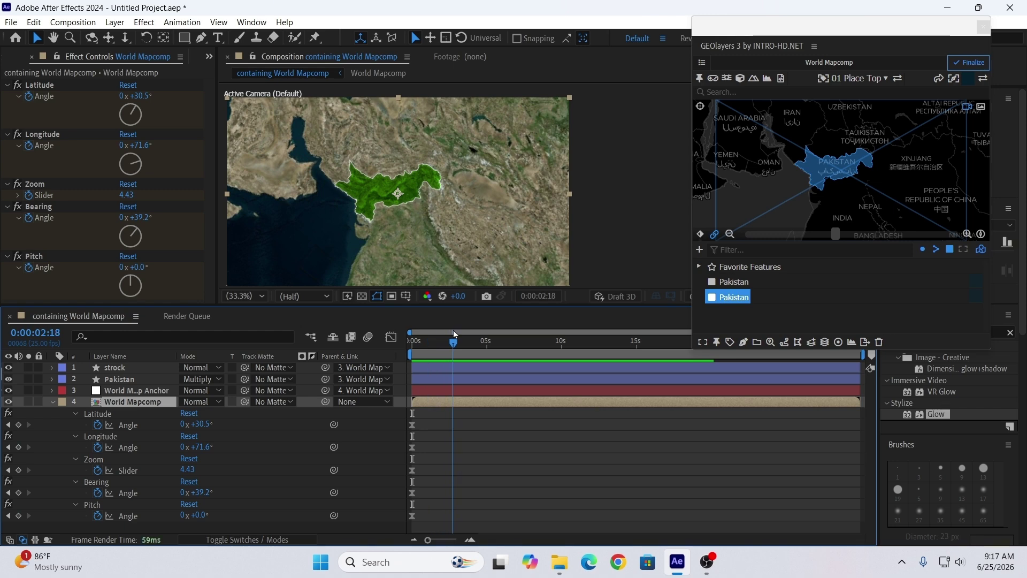
click(968, 236)
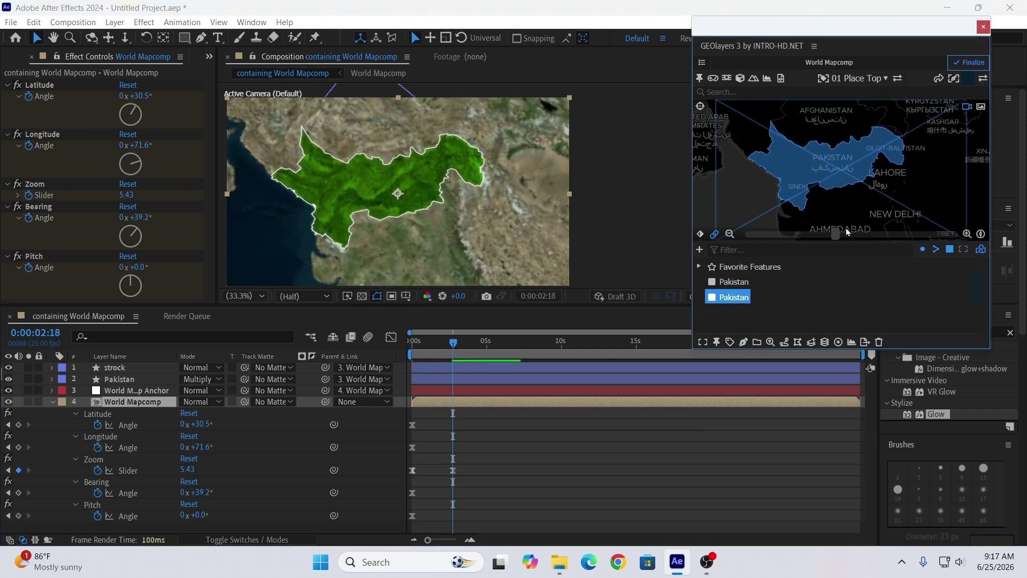
drag(844, 211, 868, 207)
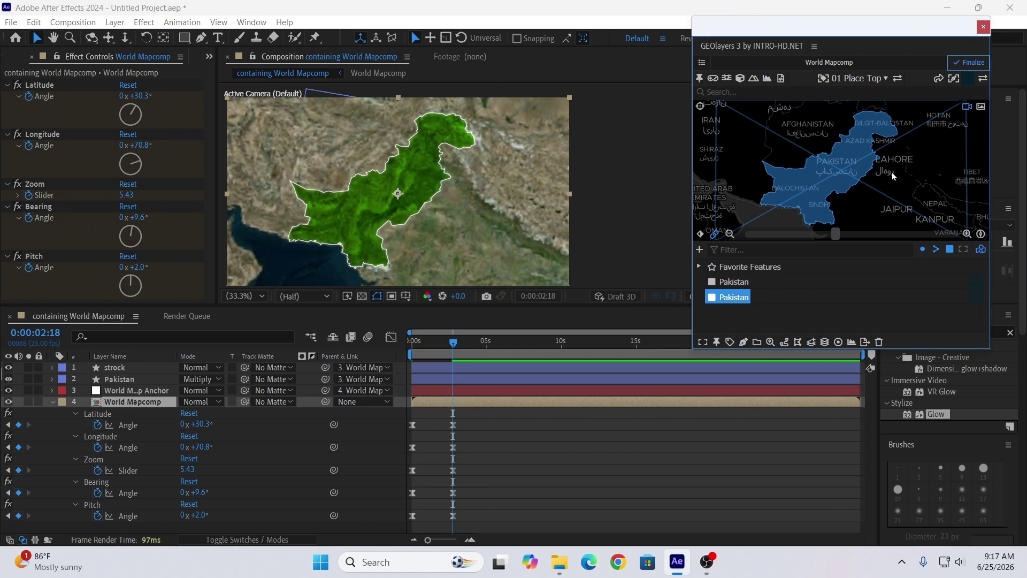
Preview the map zoom and rotation animation from the start of the composition.
drag(464, 342, 388, 354)
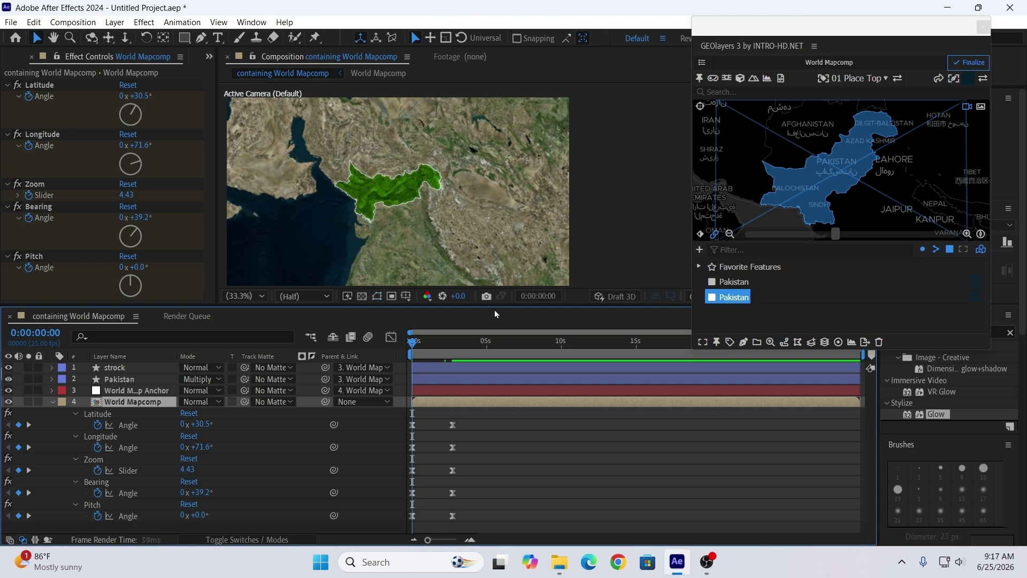
key(space)
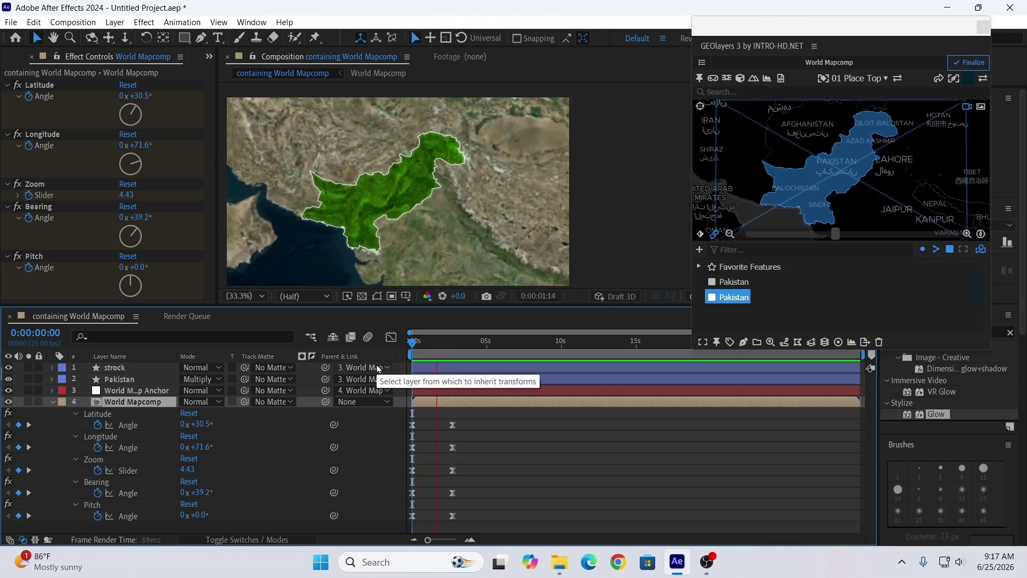
key(space)
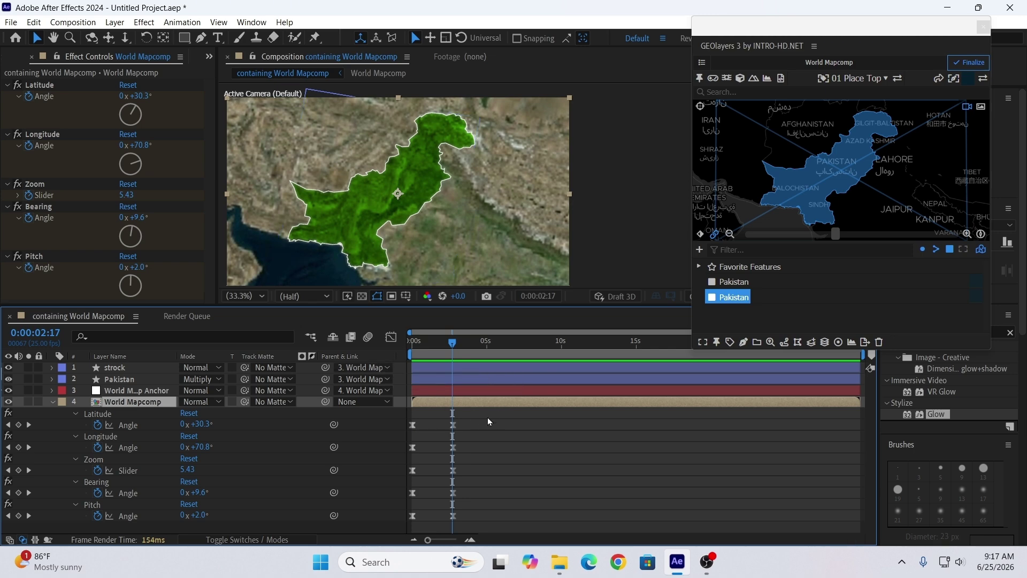
Move all five closing map-view keyframes of World Mapcomp earlier, to about 1.5 seconds, to speed up the animation.
drag(493, 413, 443, 520)
drag(453, 426, 435, 433)
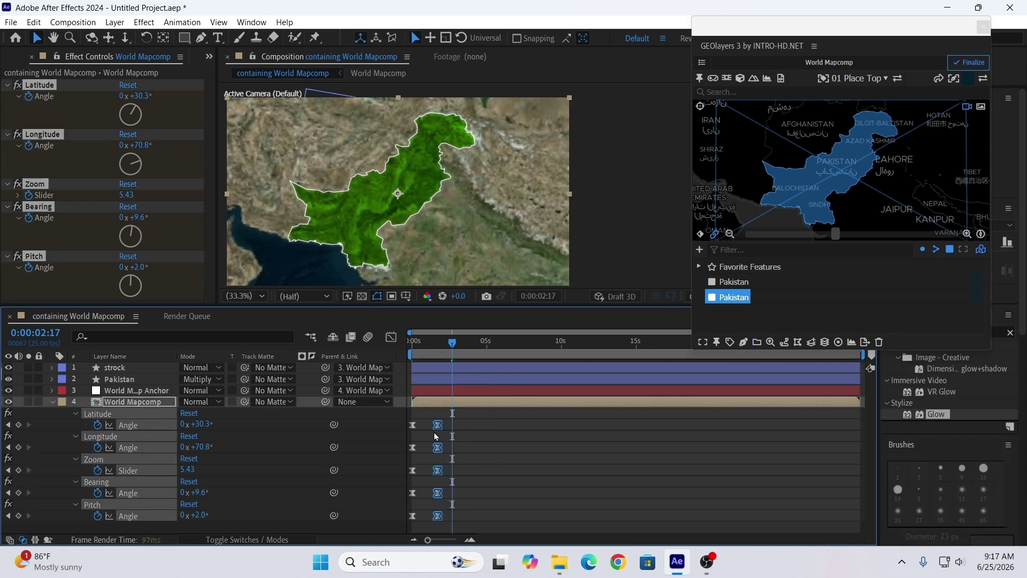
click(457, 430)
Play back the sped-up map animation from the beginning to check its timing.
drag(442, 344, 377, 351)
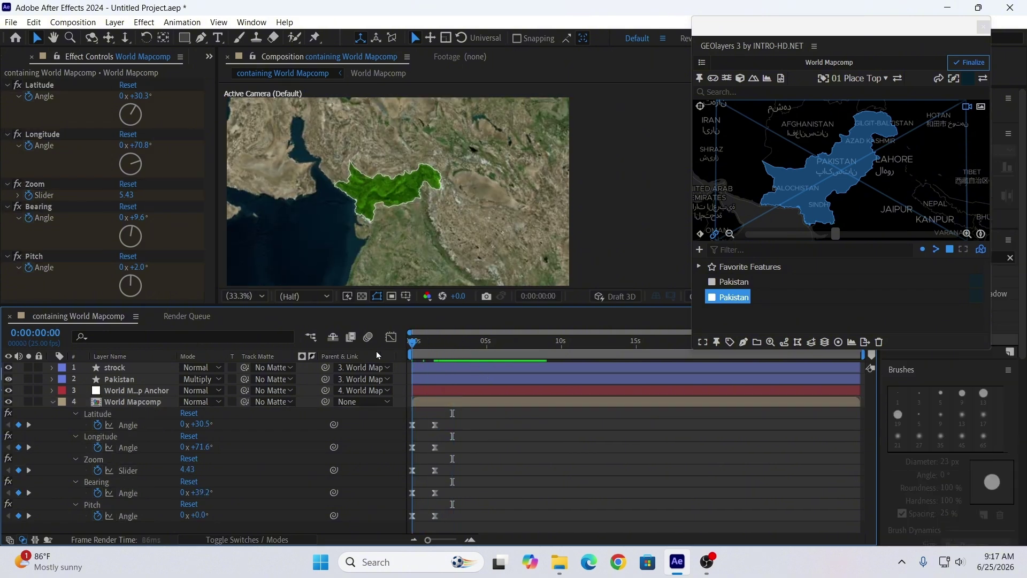
key(space)
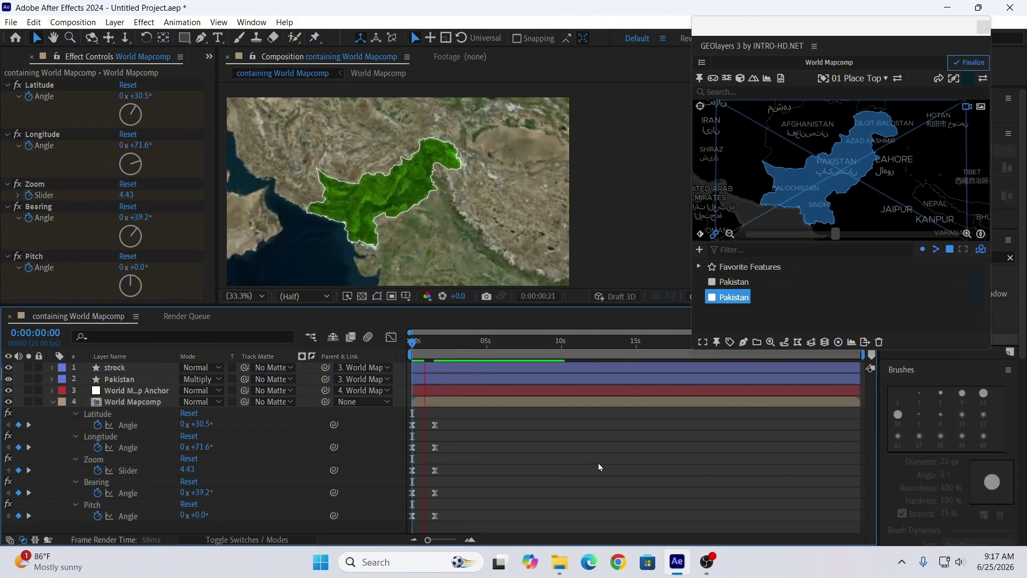
key(space)
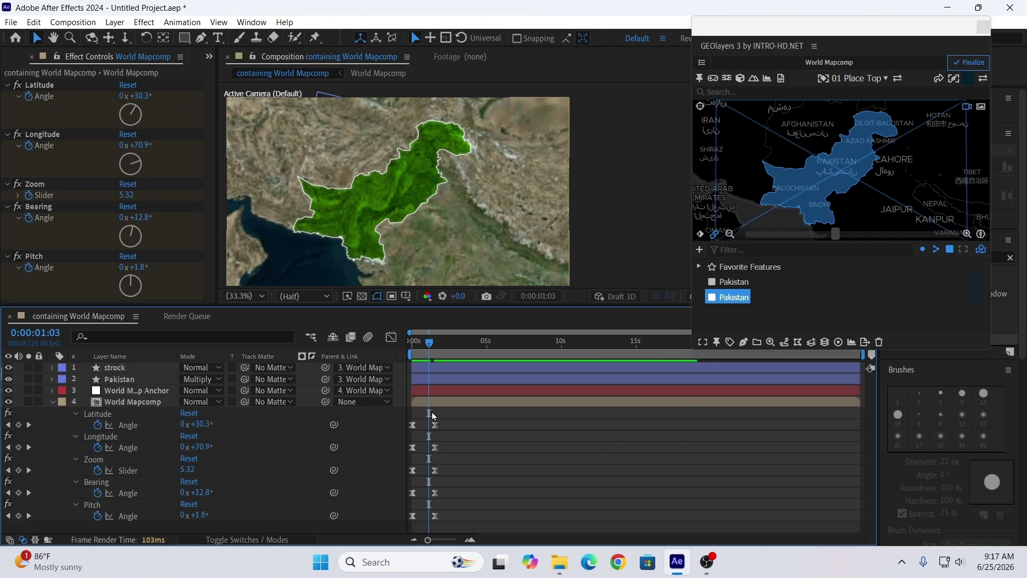
Move all five closing map-view keyframes of World Mapcomp later, to about 2 seconds, to slow the animation slightly.
drag(432, 412, 456, 524)
drag(436, 426, 445, 427)
click(452, 413)
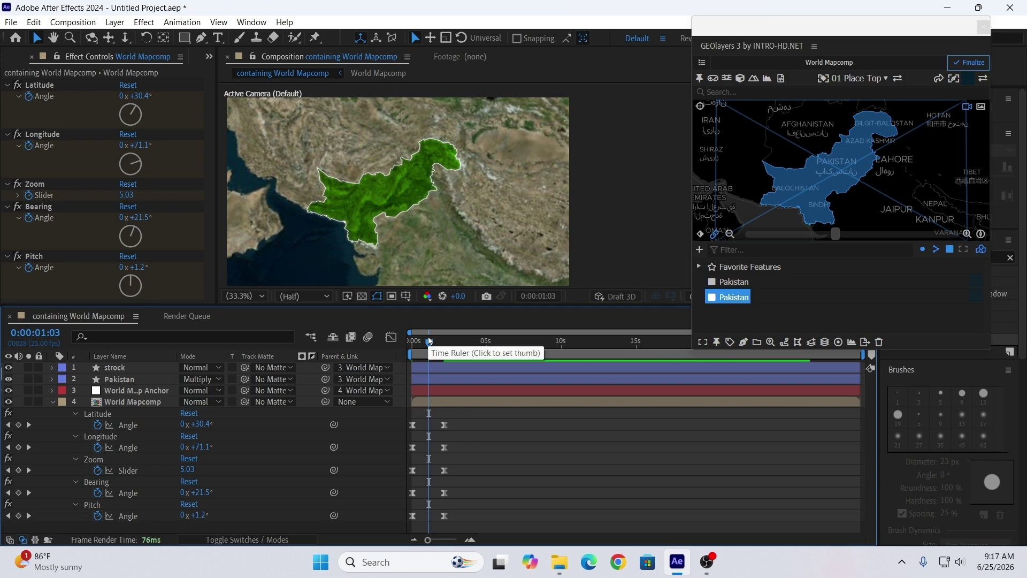
Preview the retimed map zoom from the start of the composition, then return to the first frame.
drag(435, 341, 403, 350)
key(space)
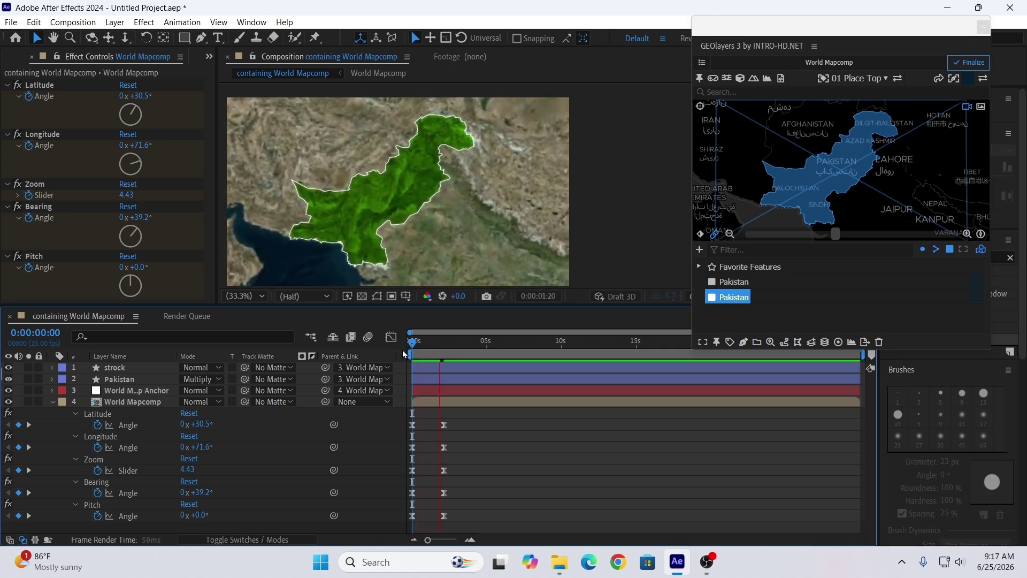
key(space)
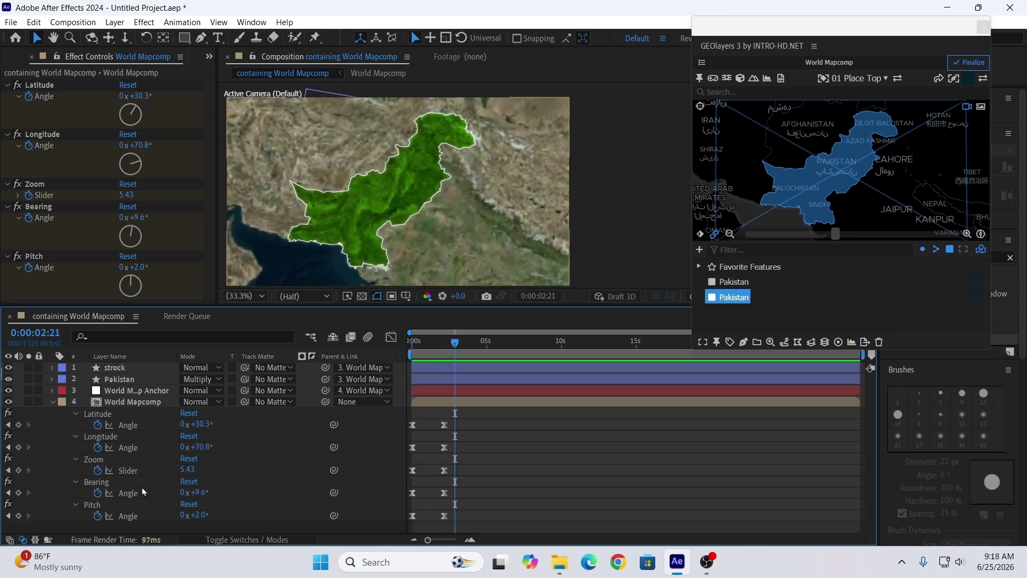
key(Home)
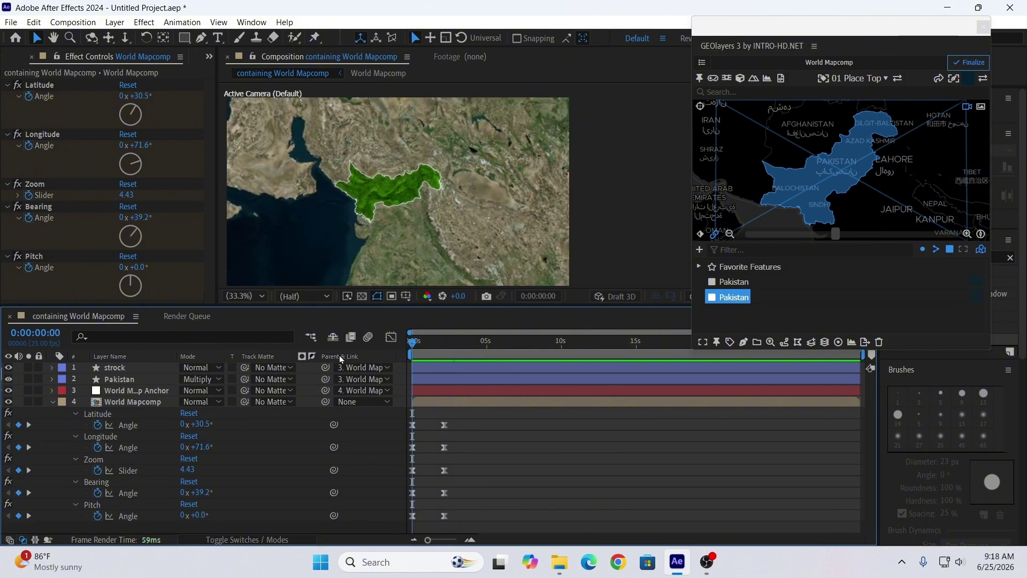
Add the portrait image shabaz shari.png as the top layer over the map and hide that layer.
click(438, 341)
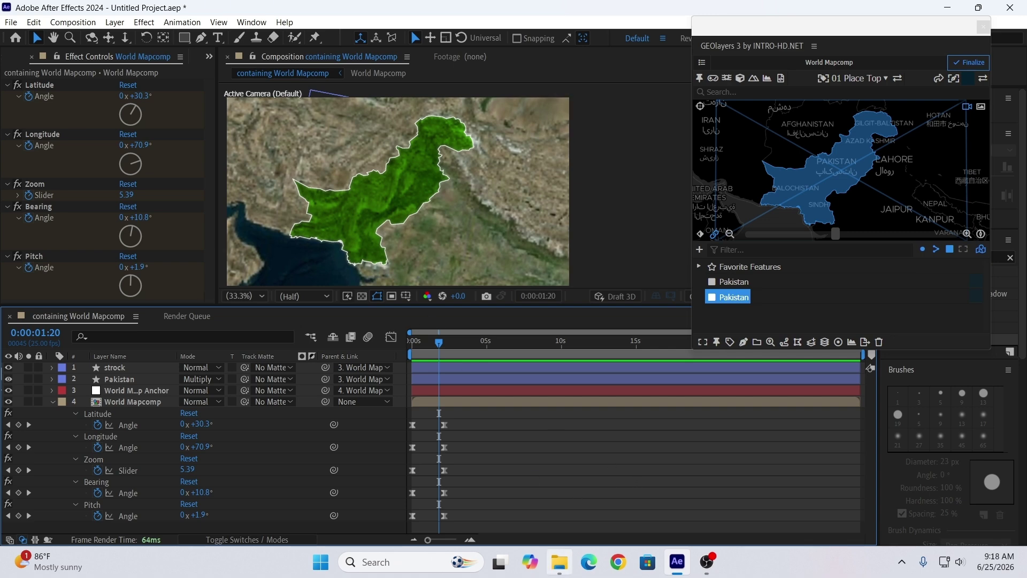
drag(255, 150, 393, 201)
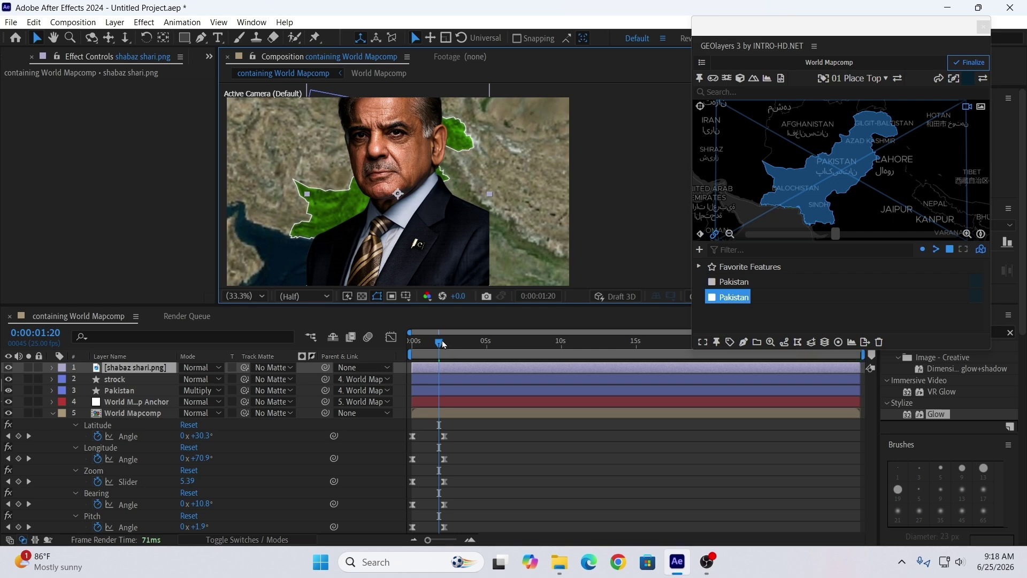
drag(443, 344, 430, 346)
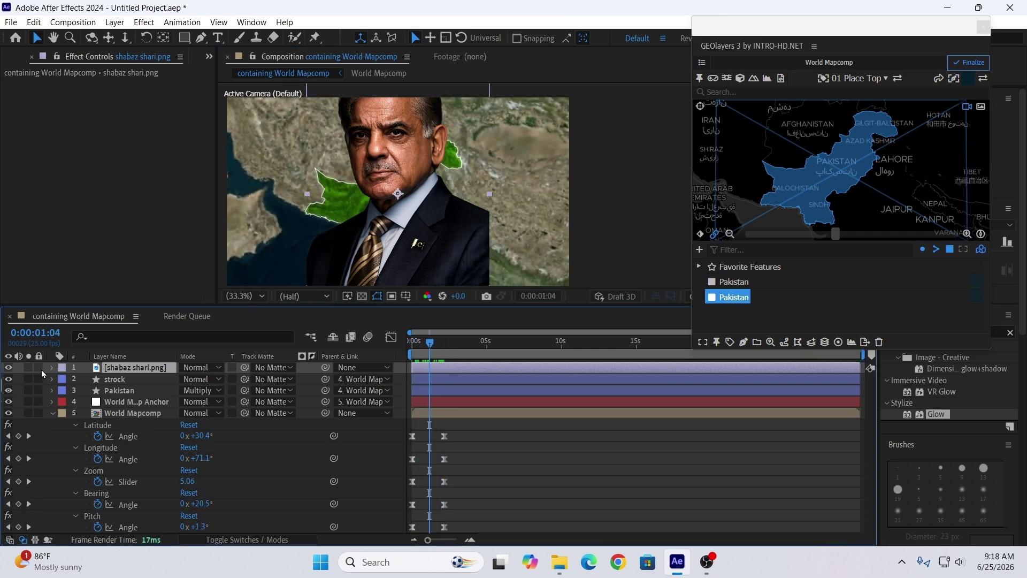
click(8, 367)
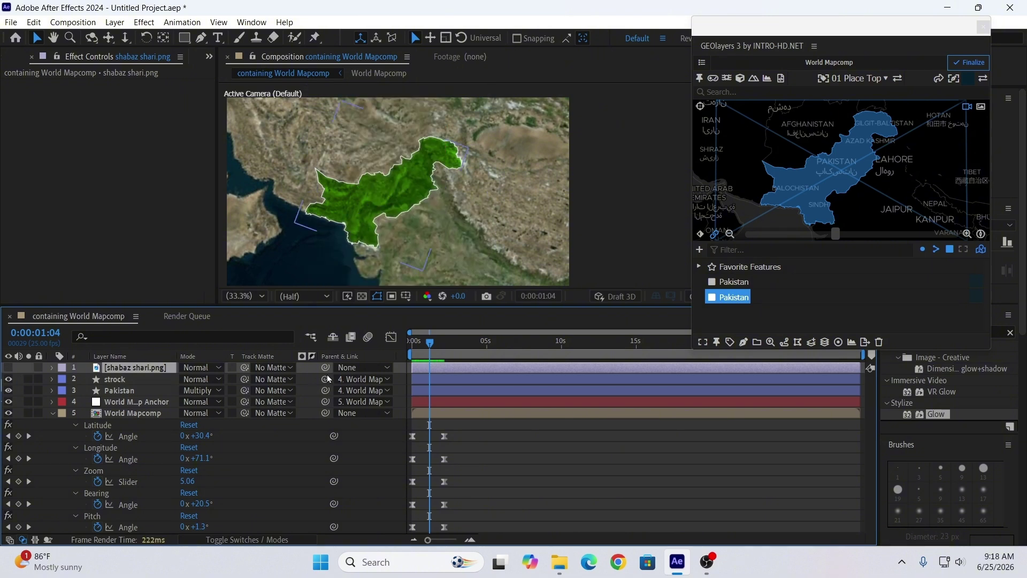
Add Trim Paths to the strock outline layer, with the current time at 0:00:00:21.
click(406, 345)
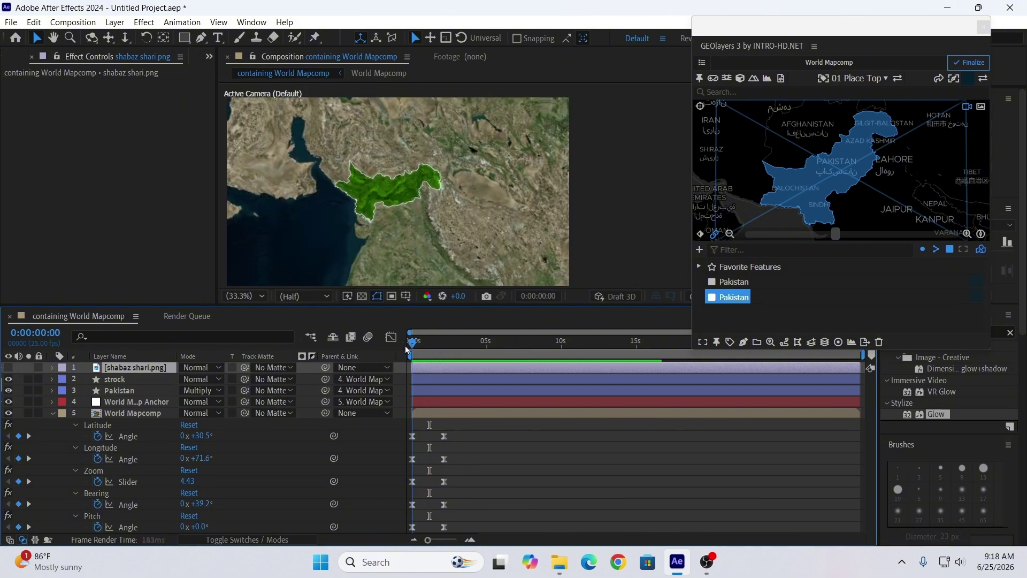
drag(406, 346, 441, 347)
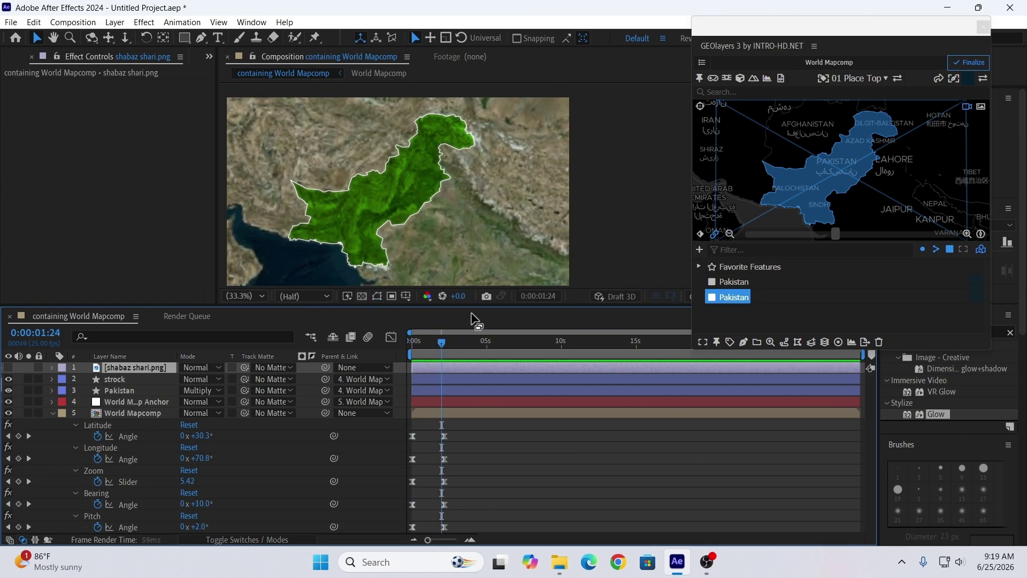
click(438, 349)
click(426, 354)
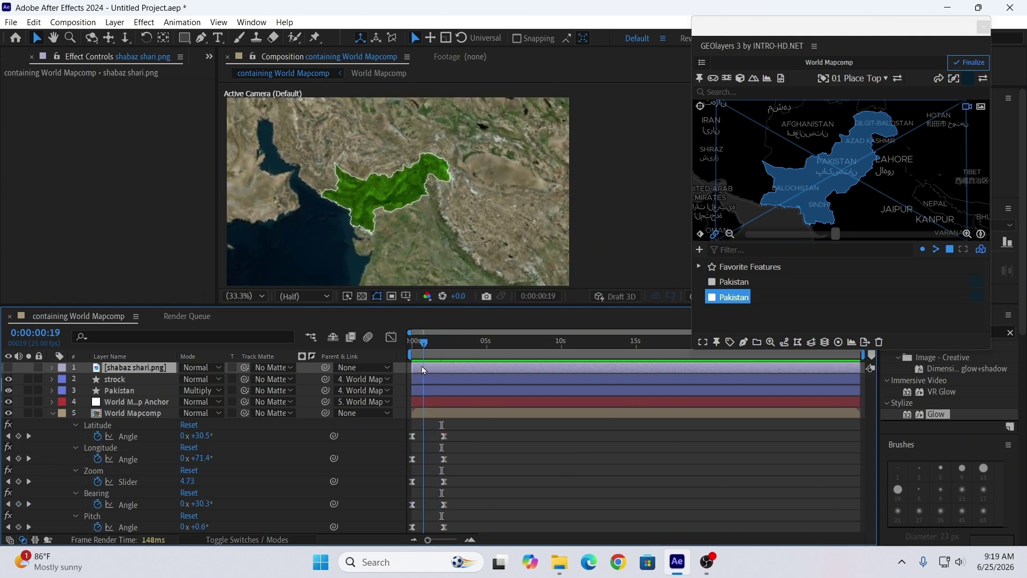
click(431, 378)
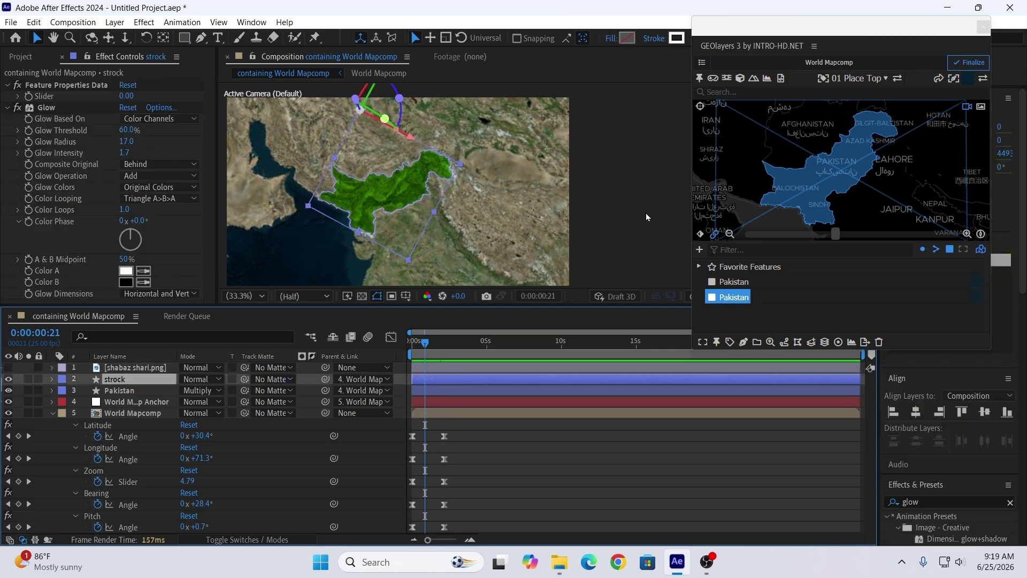
drag(715, 24, 751, 66)
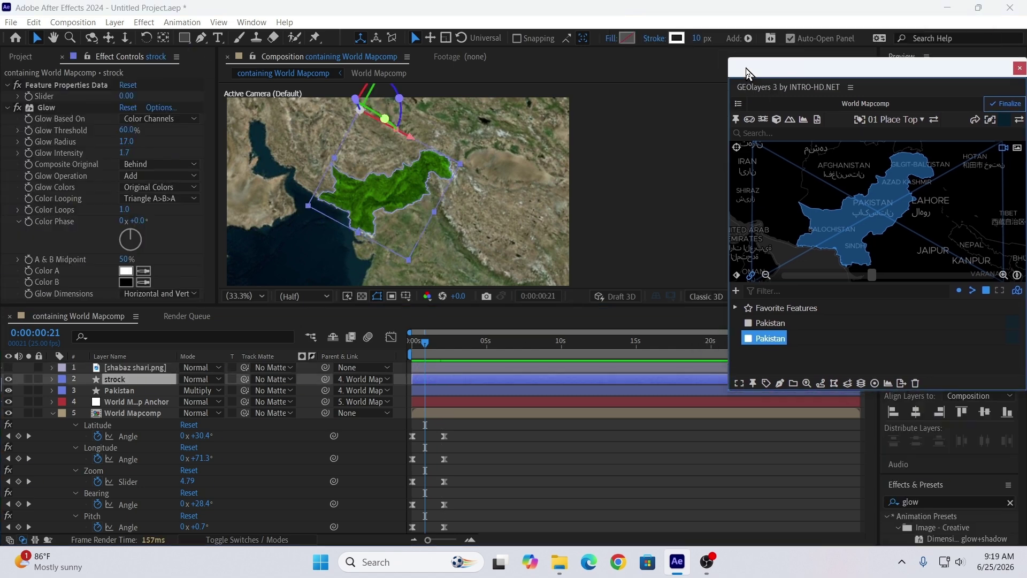
click(749, 39)
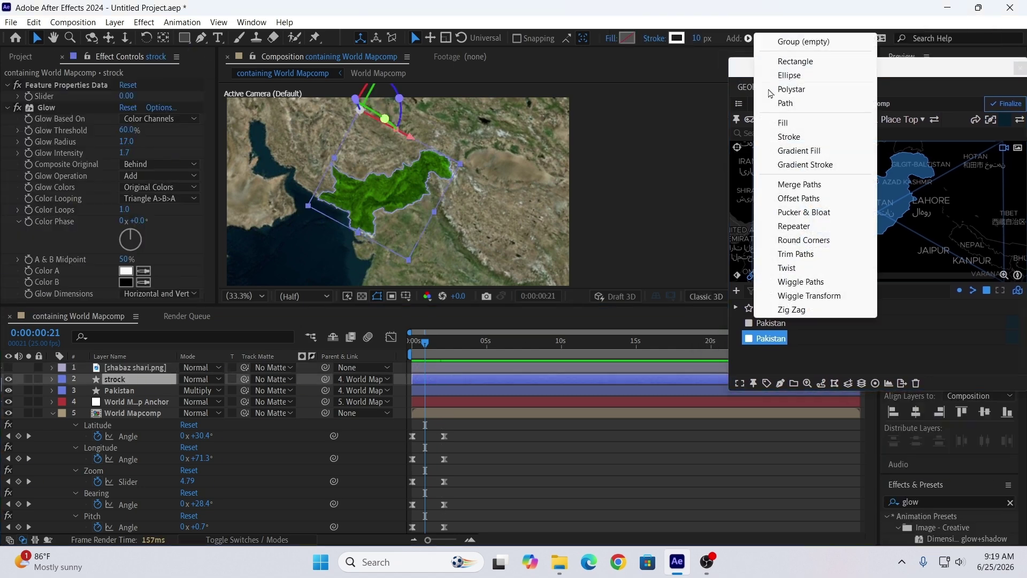
click(782, 253)
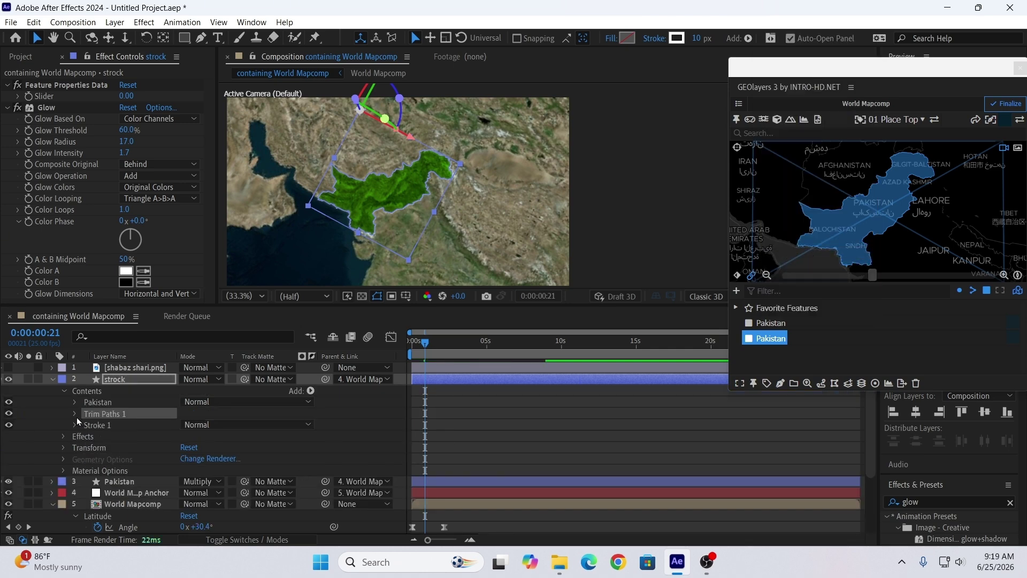
Keyframe the Trim Paths End of the strock layer at 0% at 0:00:00:21.
click(76, 415)
click(98, 437)
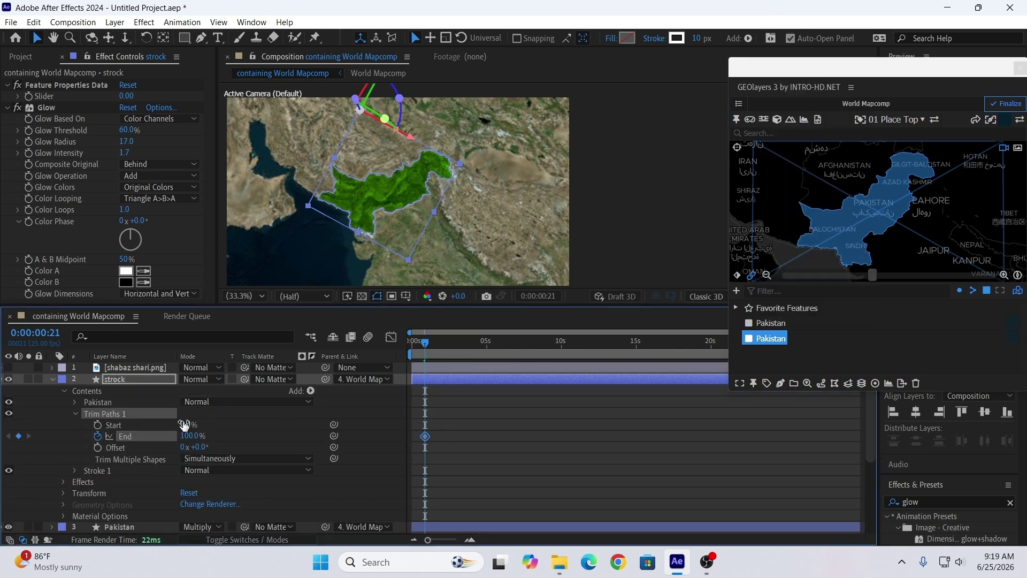
click(190, 438)
text(0)
key(Return)
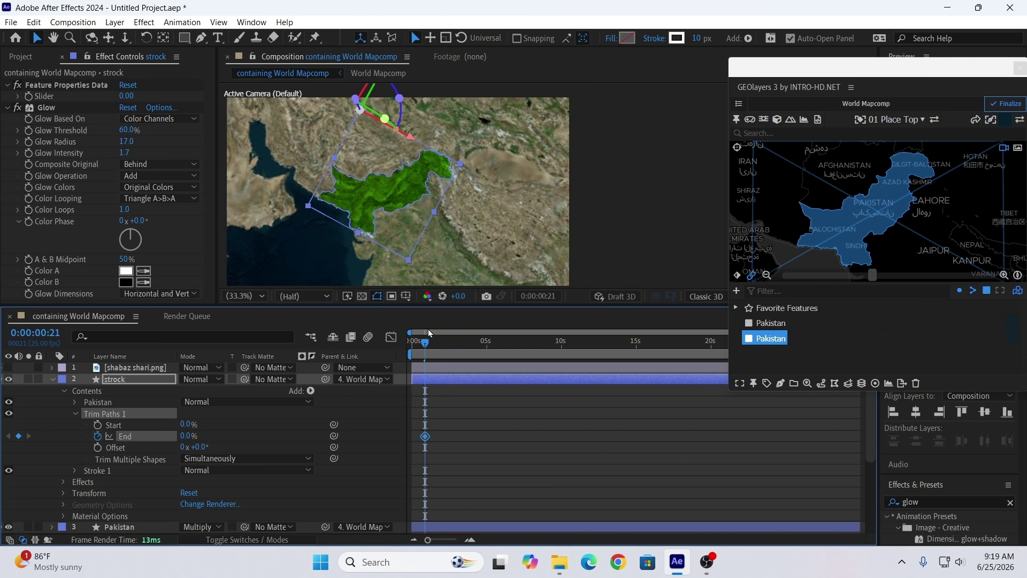
At 0:00:01:15, keyframe the outline's Trim Paths End at 100%.
key(space)
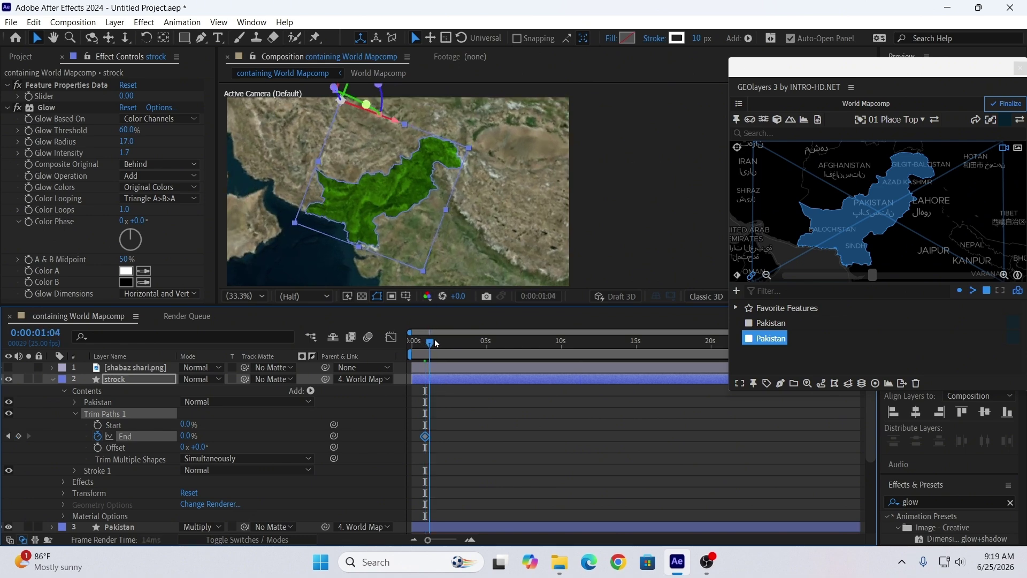
click(188, 436)
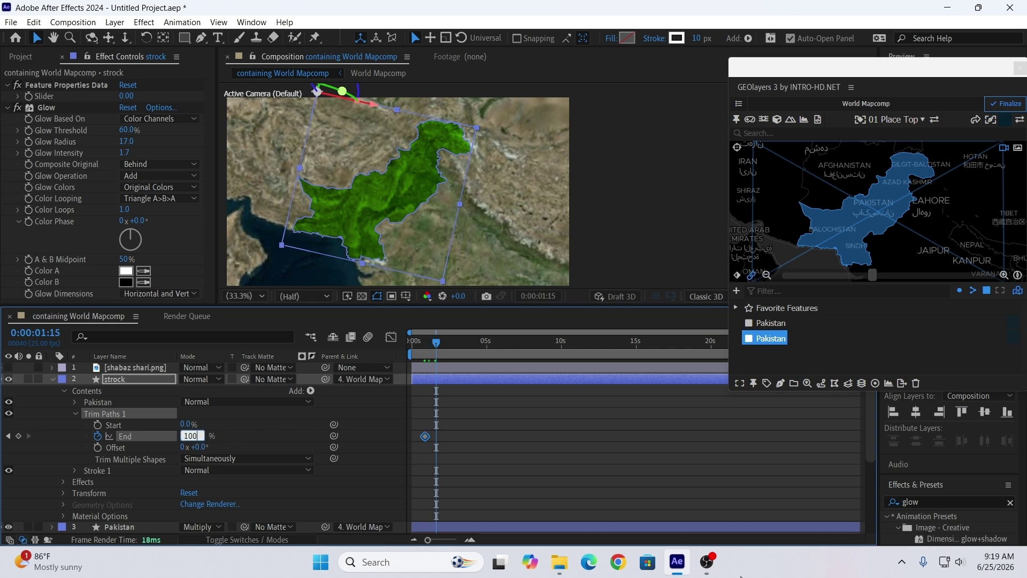
key(Return)
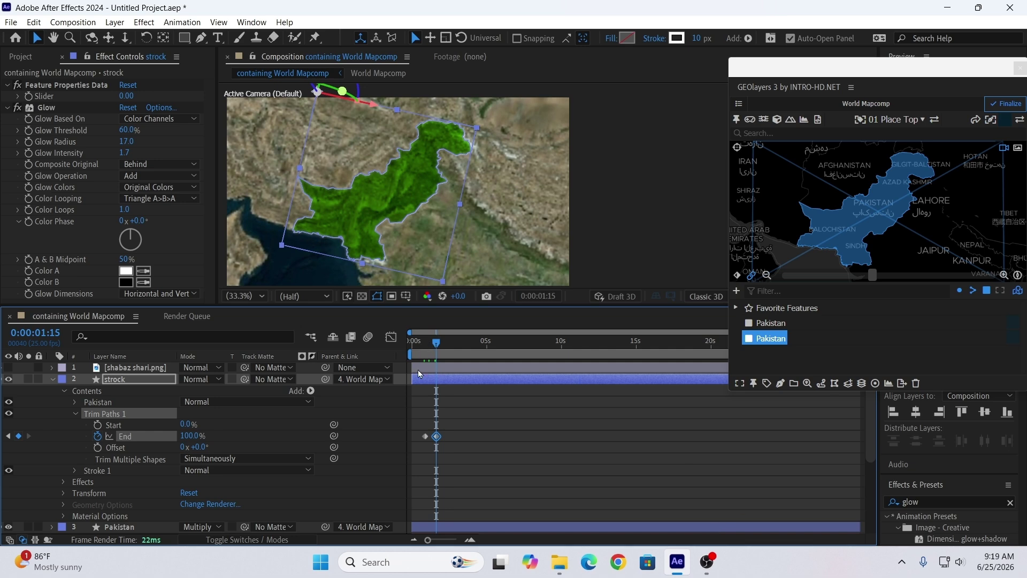
drag(448, 423, 425, 451)
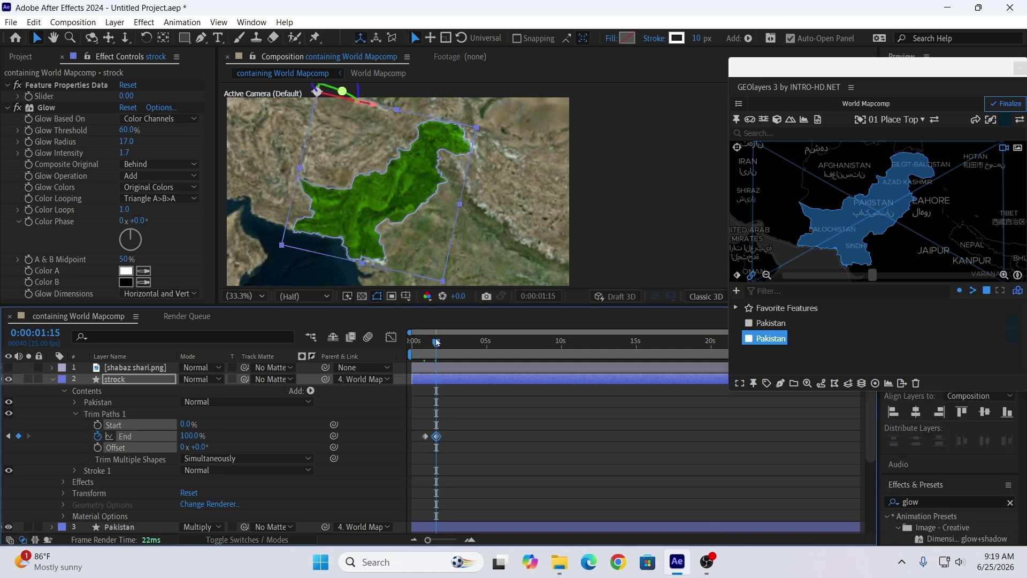
Play back the composition from near the beginning to check how the white outline draws around Pakistan.
drag(436, 341, 400, 348)
key(space)
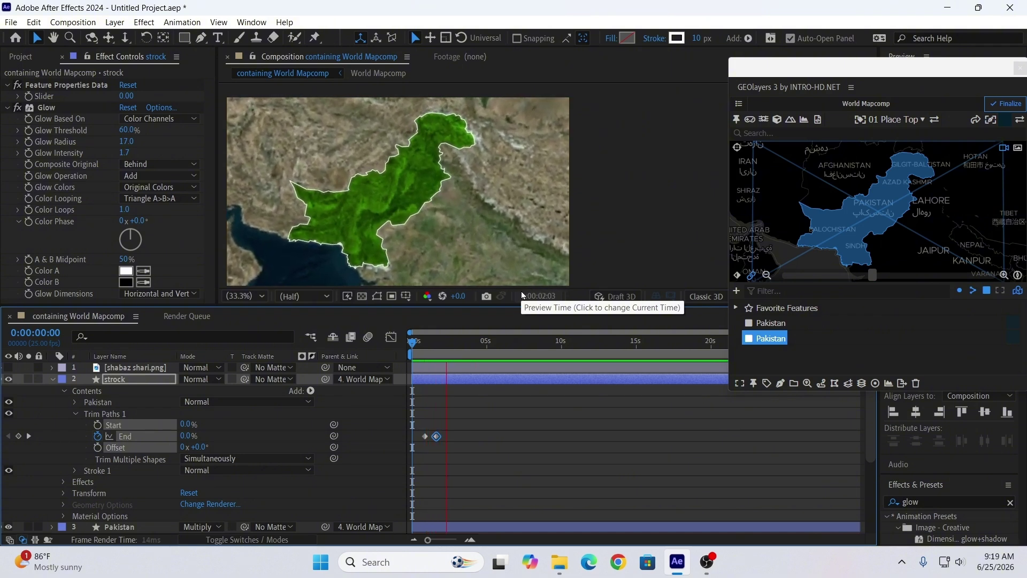
key(space)
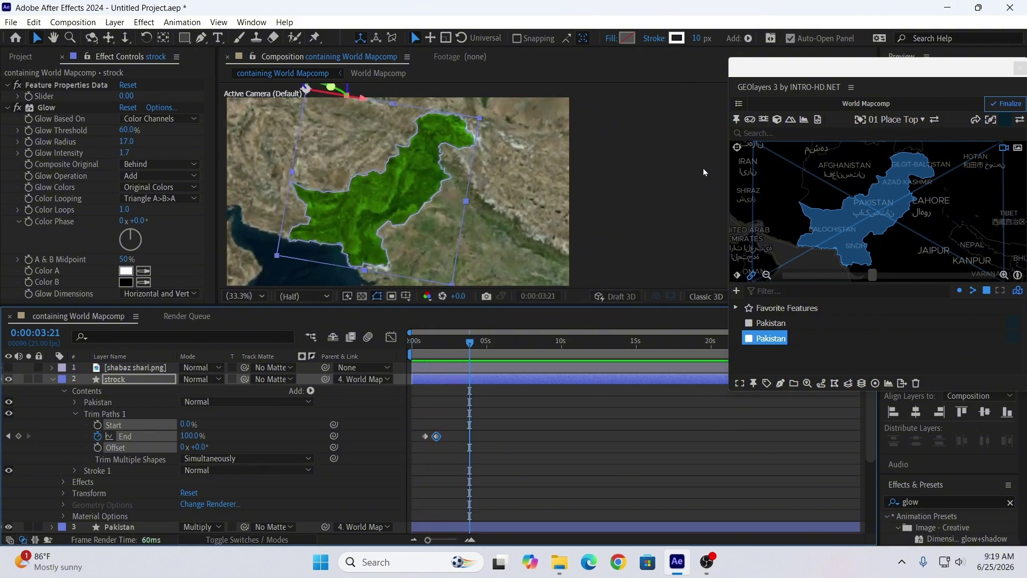
click(589, 501)
drag(470, 342, 417, 353)
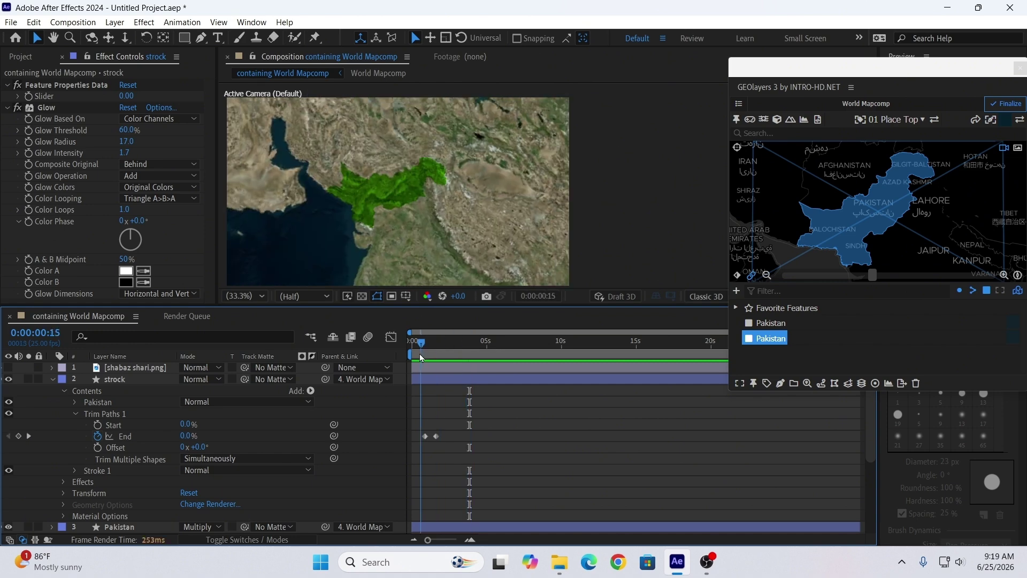
key(space)
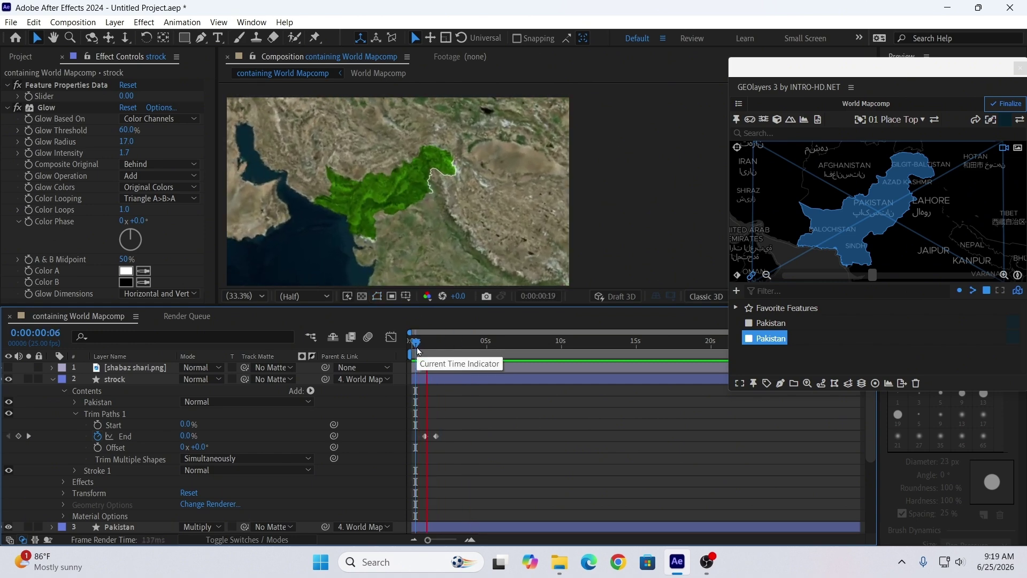
key(space)
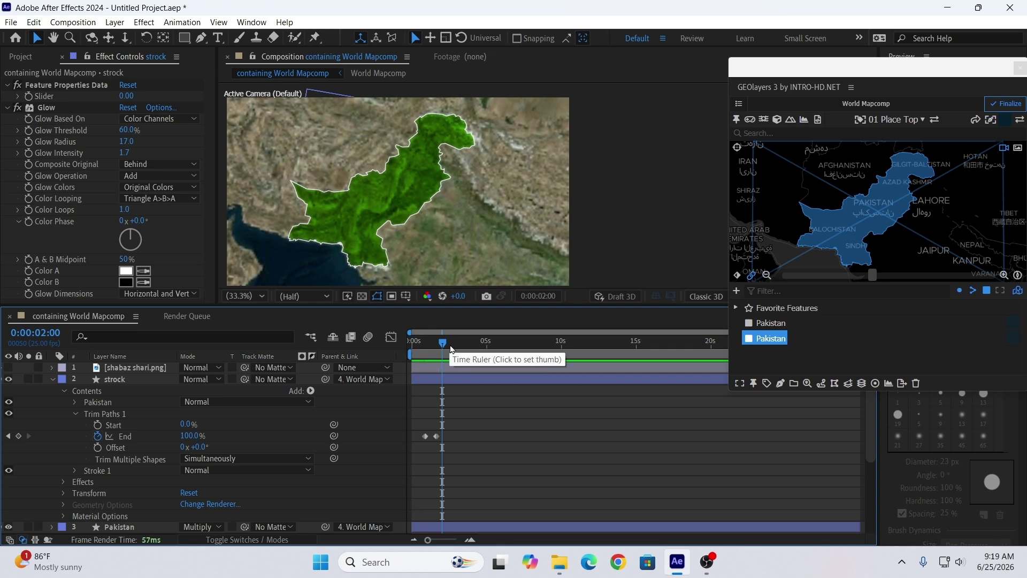
click(413, 344)
click(8, 367)
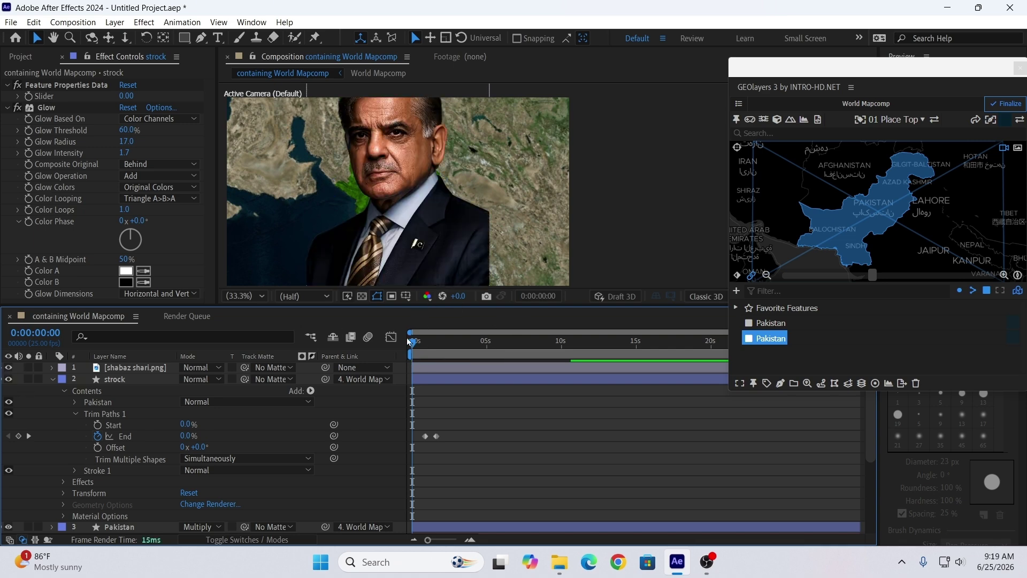
key(space)
click(434, 339)
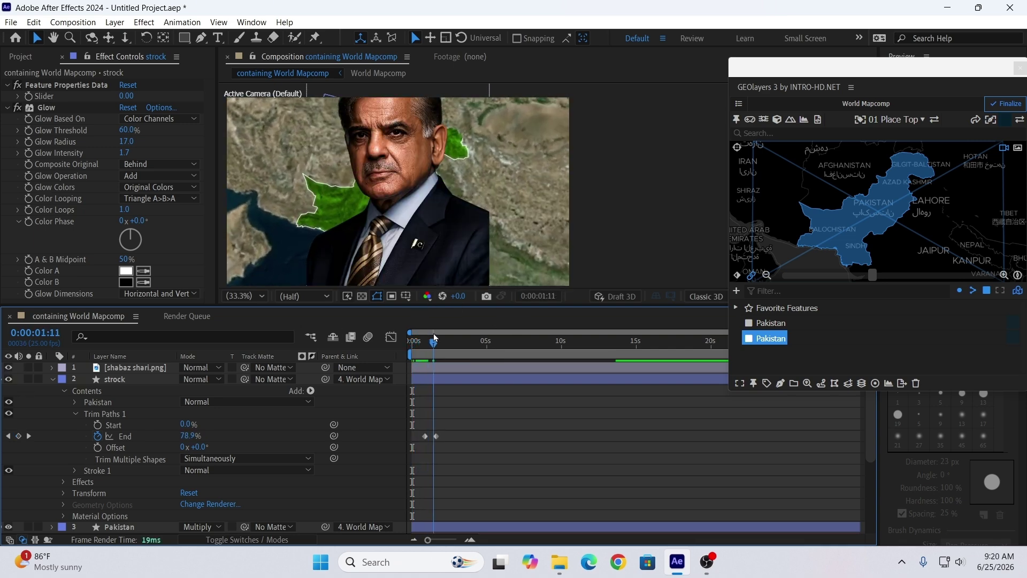
click(449, 366)
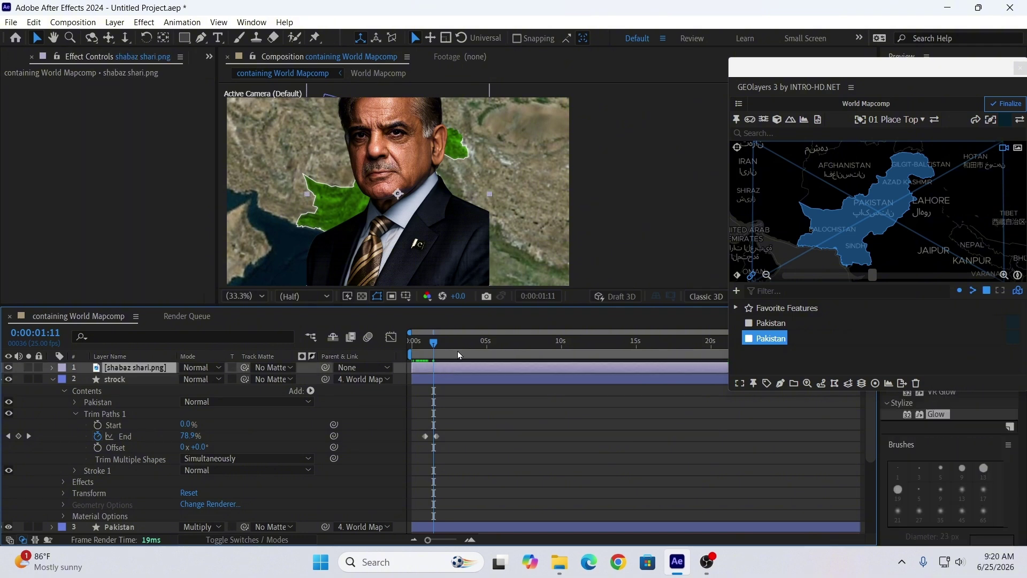
key(ctrl+shift+d)
click(435, 377)
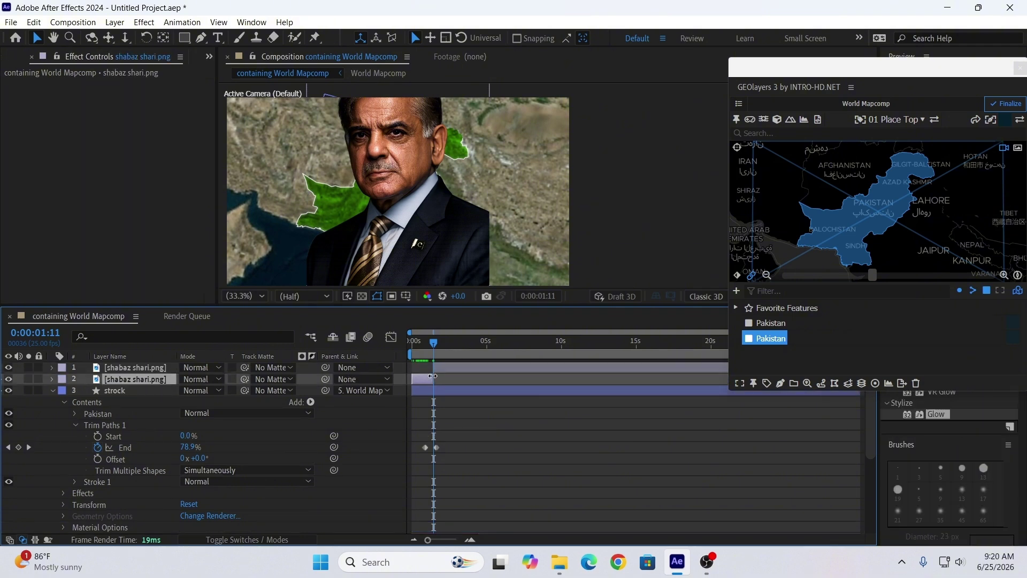
key(Delete)
Scale the shabaz shari.png portrait to 53% and parent its layer to World Mapcomp Anchor.
click(442, 364)
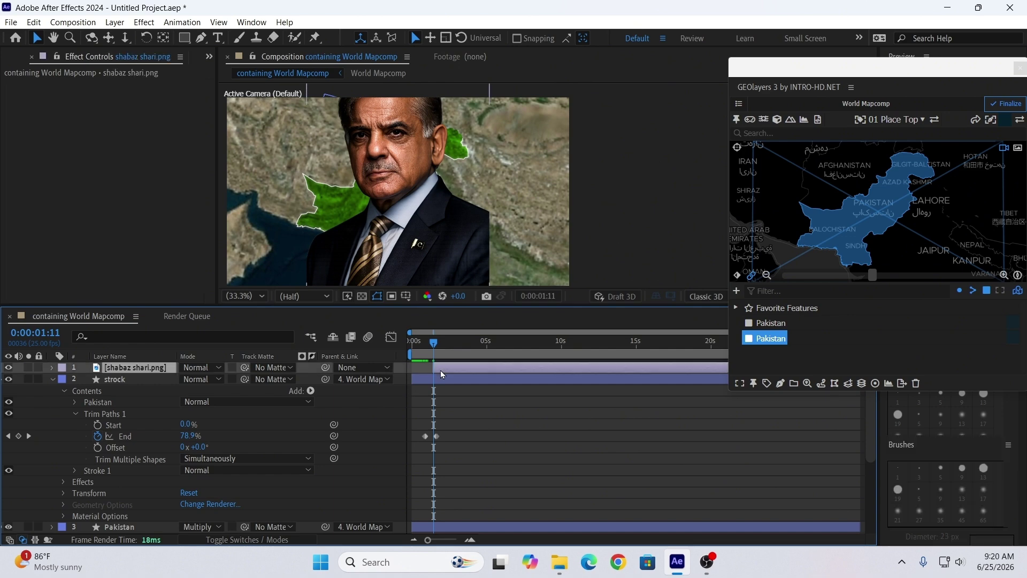
key(s)
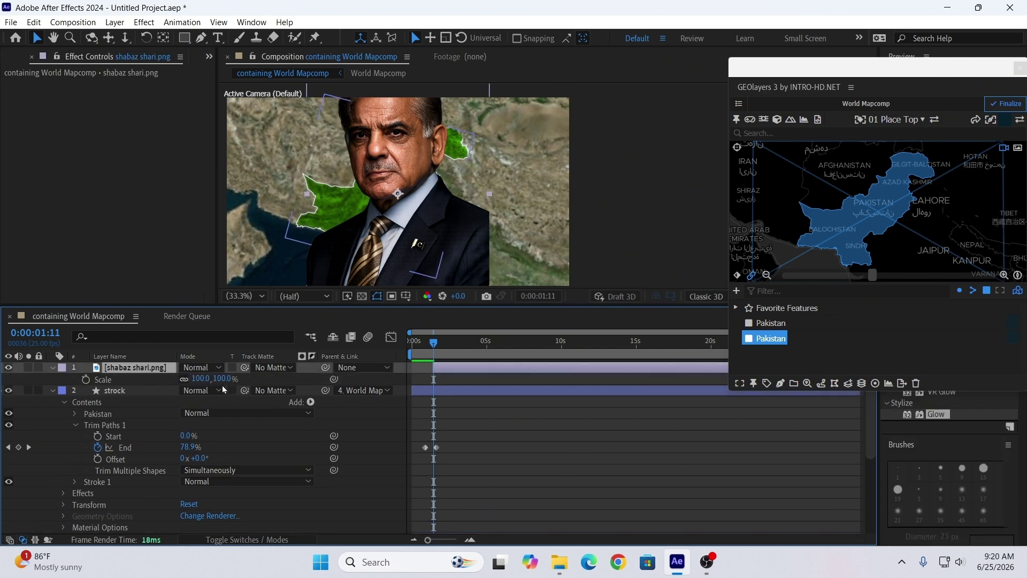
drag(201, 379, 191, 393)
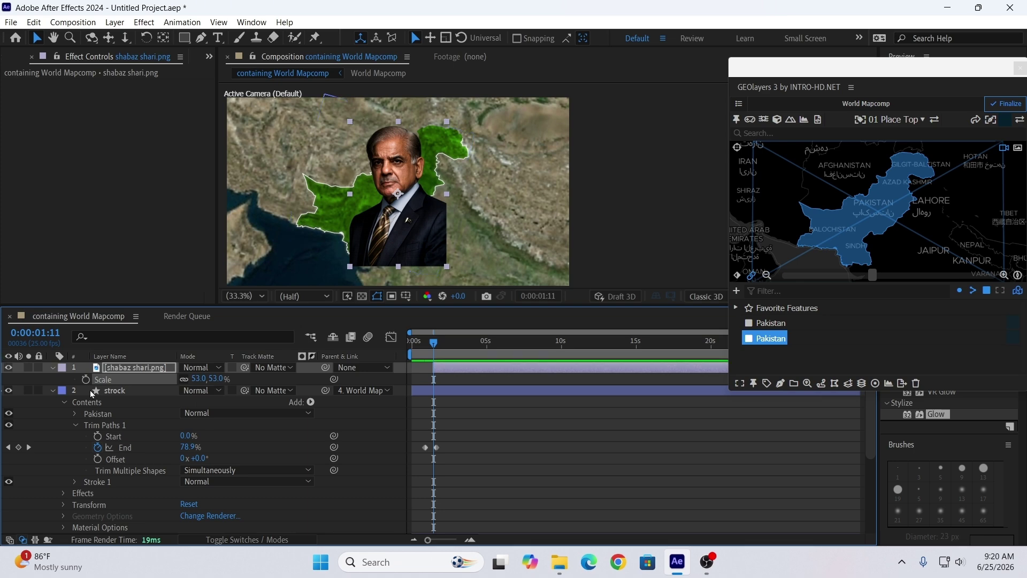
click(358, 368)
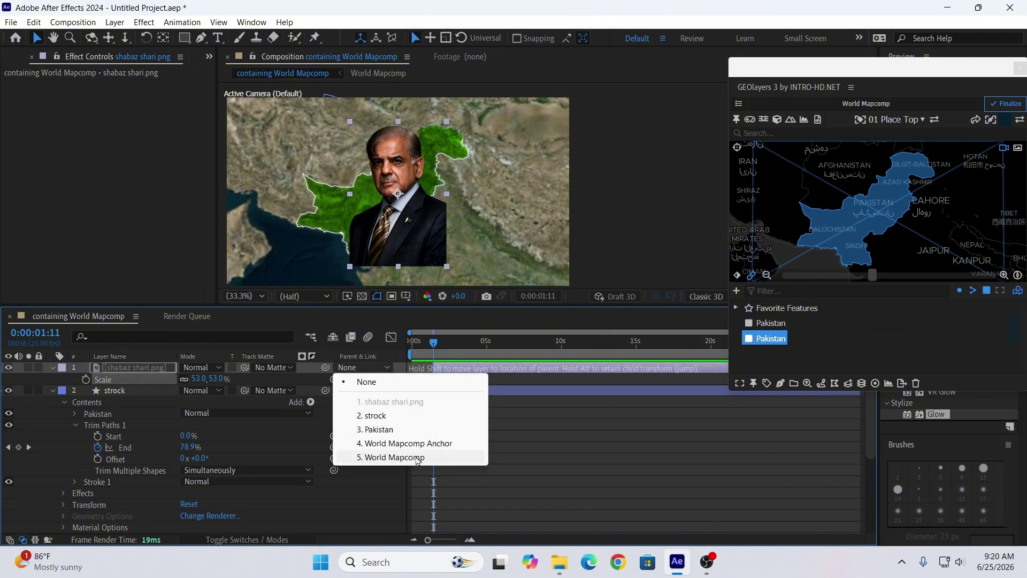
click(402, 444)
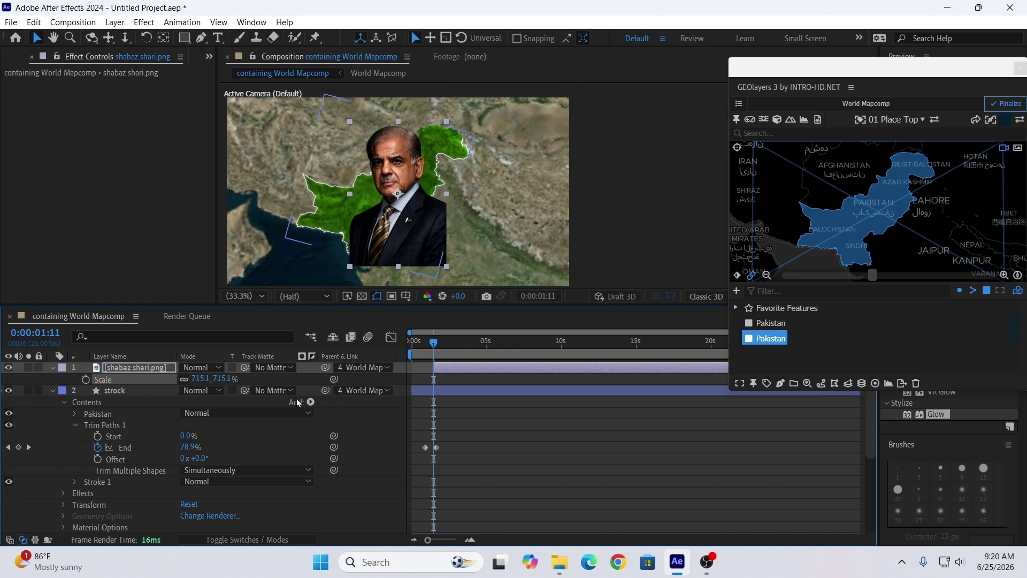
Make the shabaz shari.png layer 3D, rotate it upright to a Z orientation of 345.2° and shift it toward western Pakistan.
key(F4)
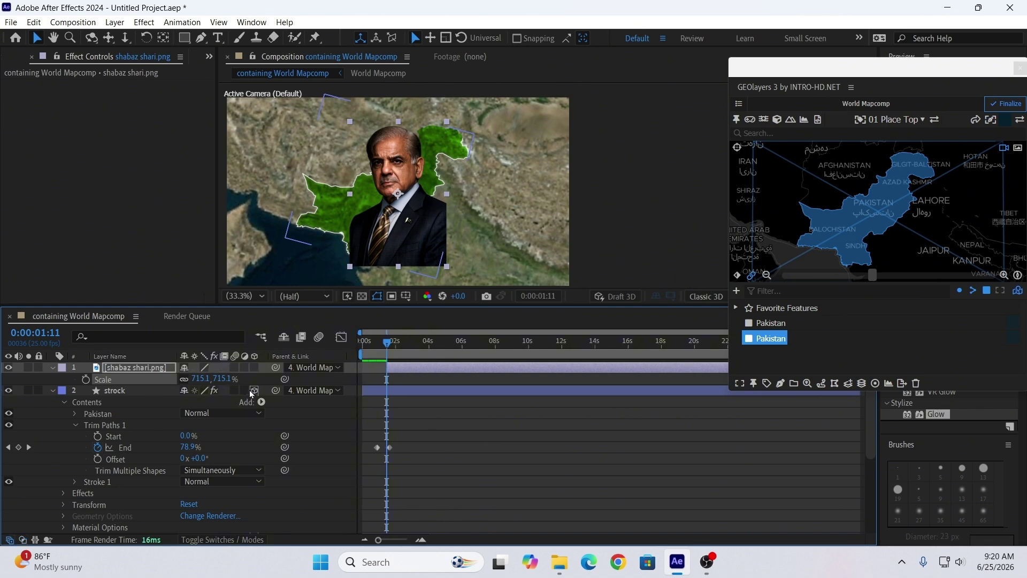
click(254, 368)
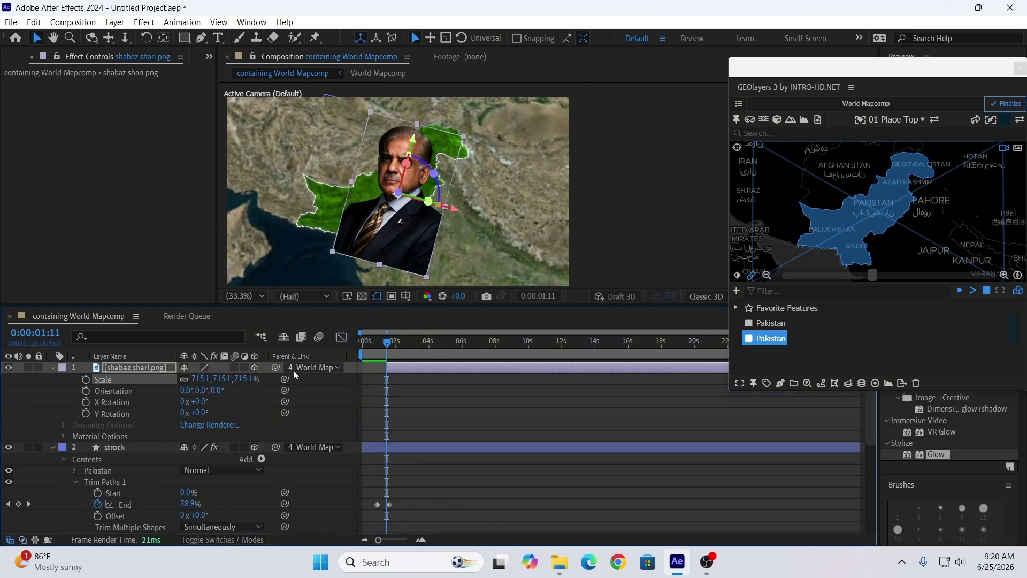
click(435, 173)
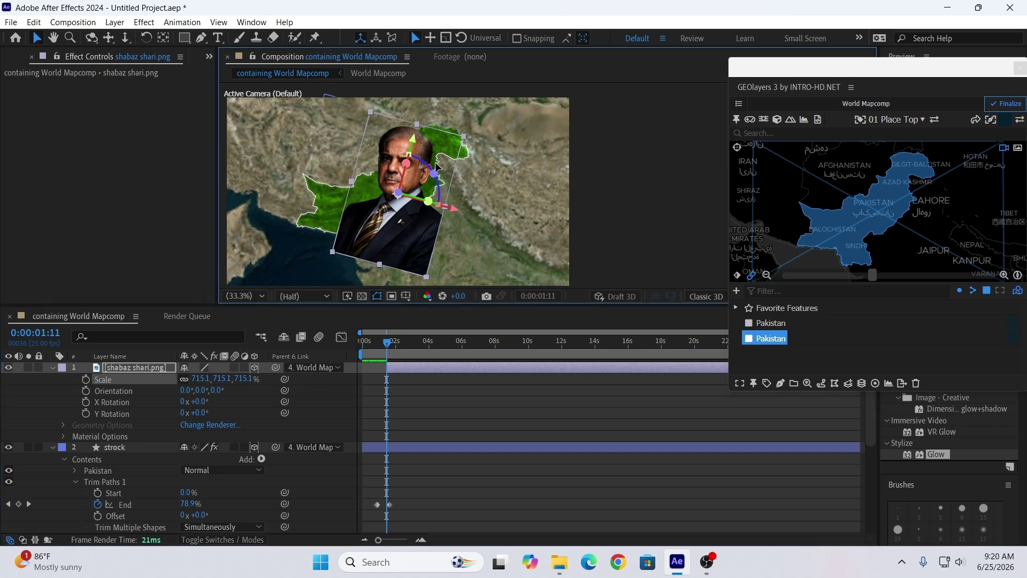
drag(440, 186, 436, 177)
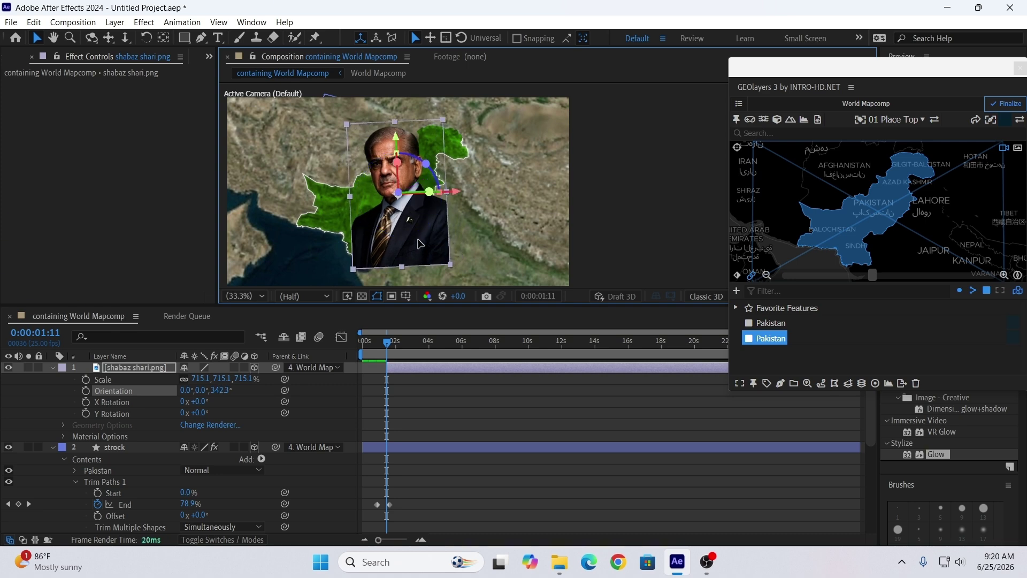
drag(420, 244, 396, 244)
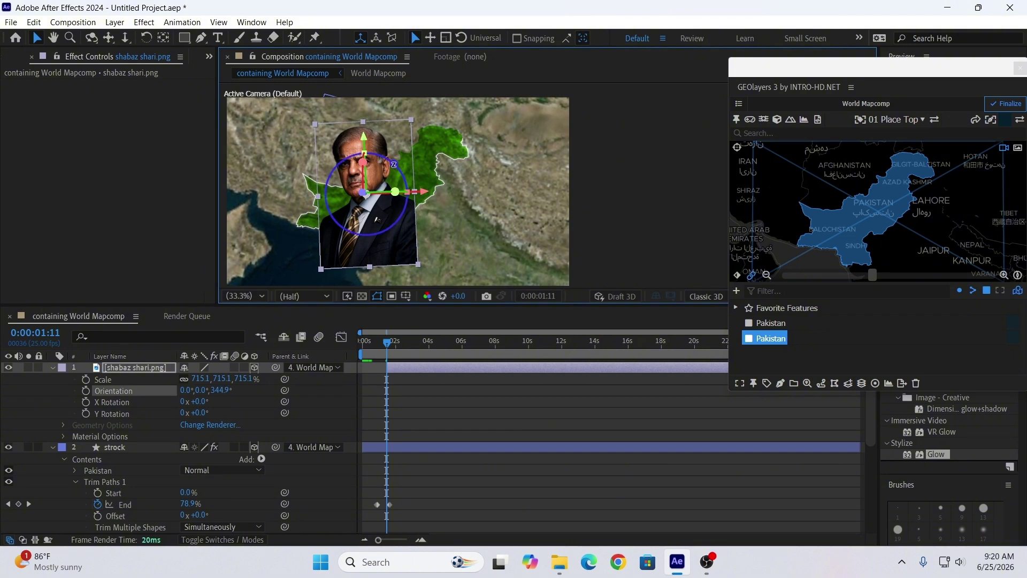
drag(391, 164, 393, 162)
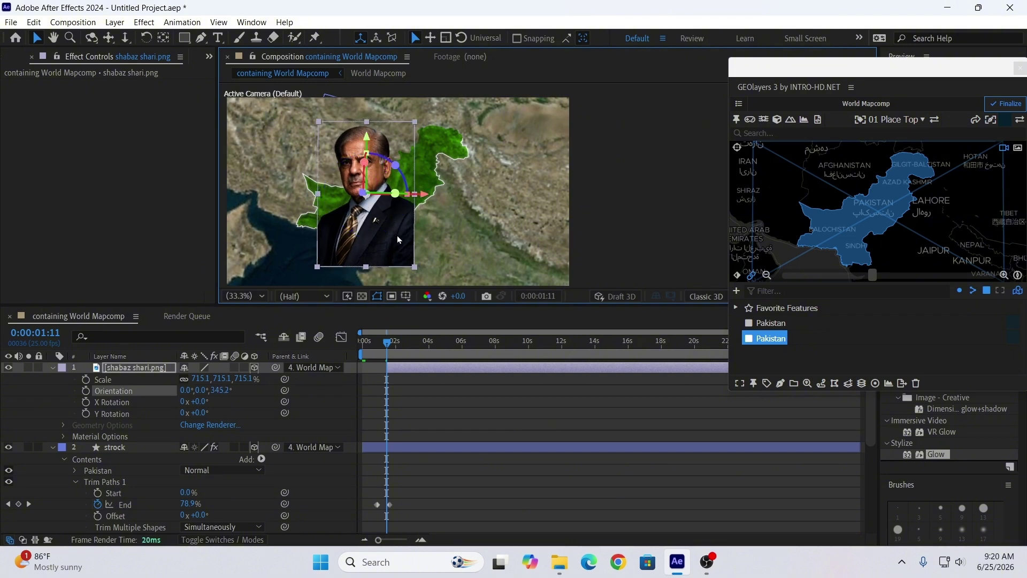
drag(399, 244, 402, 242)
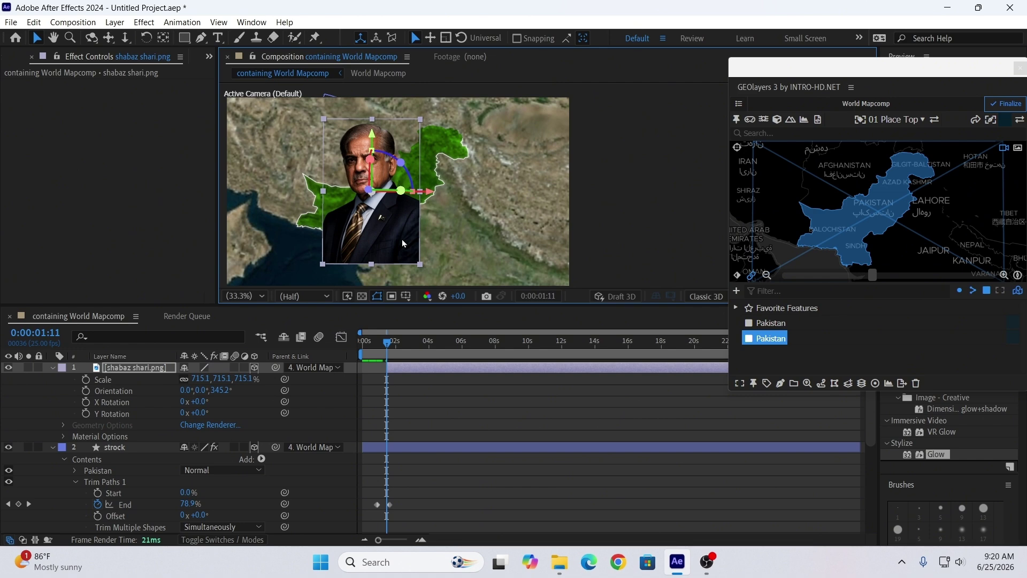
Duplicate the Pakistan shape layer and move the copy to the top of the layer stack, above the portrait.
click(52, 367)
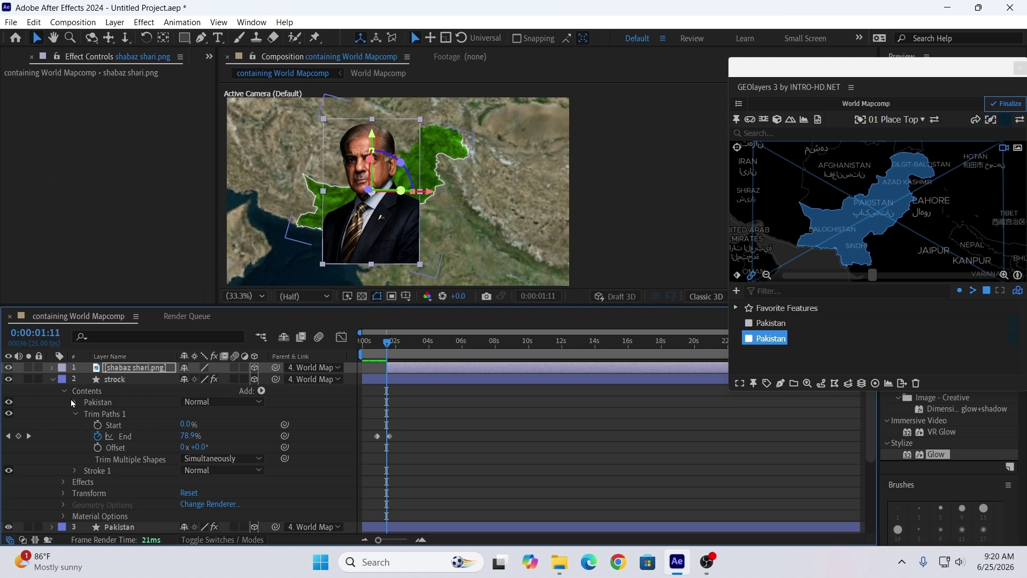
click(53, 379)
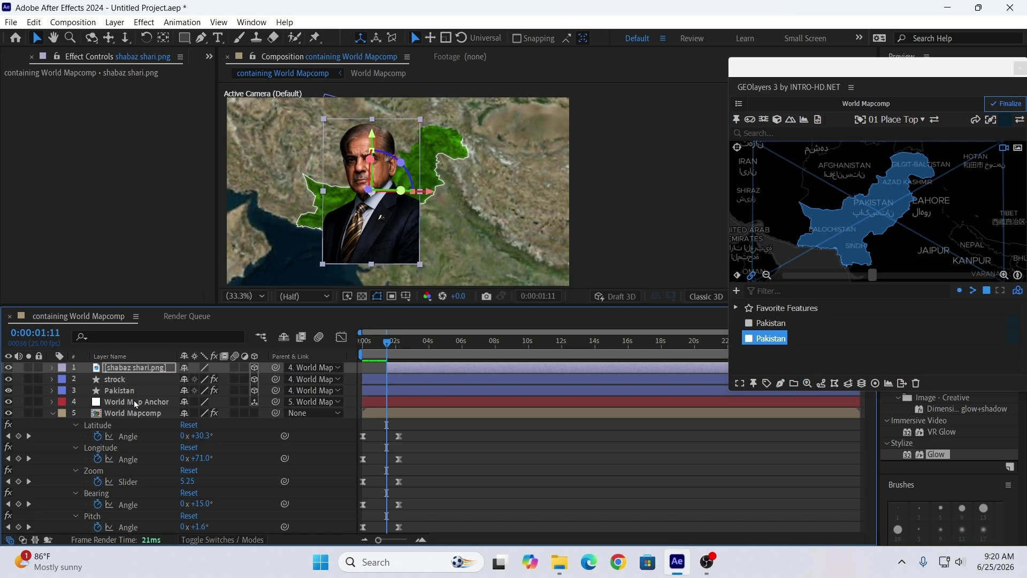
click(137, 390)
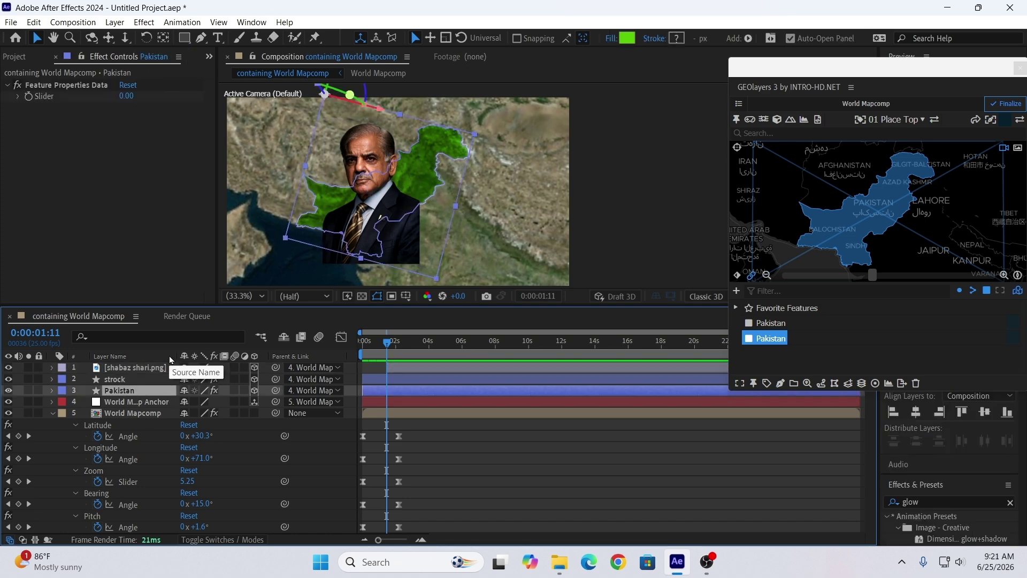
key(ctrl+d)
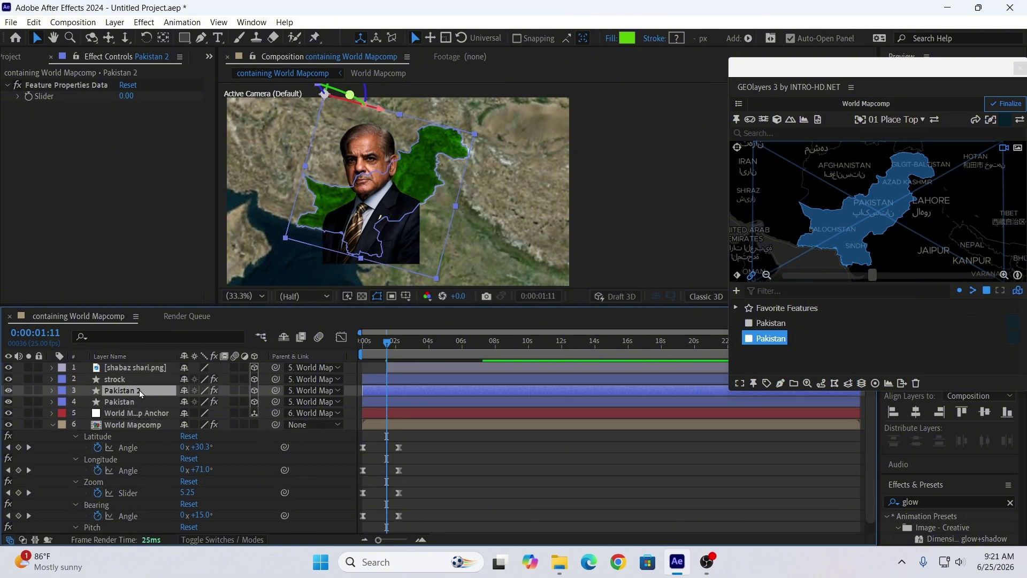
drag(141, 387, 152, 364)
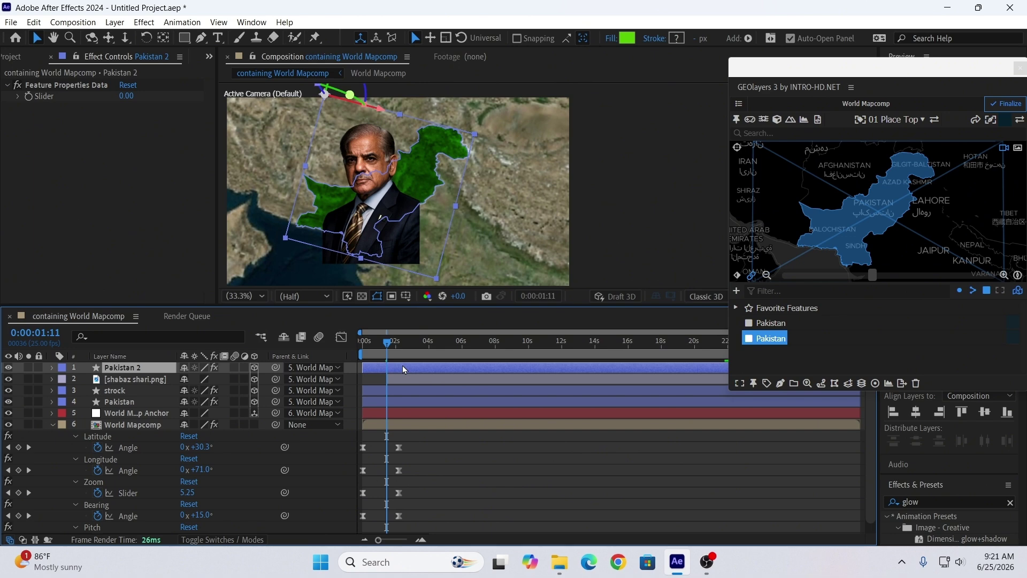
Split the Pakistan copy at 0:00:01:11, delete its earlier part and make the remaining part the portrait's track matte.
key(ctrl+shift+d)
click(374, 381)
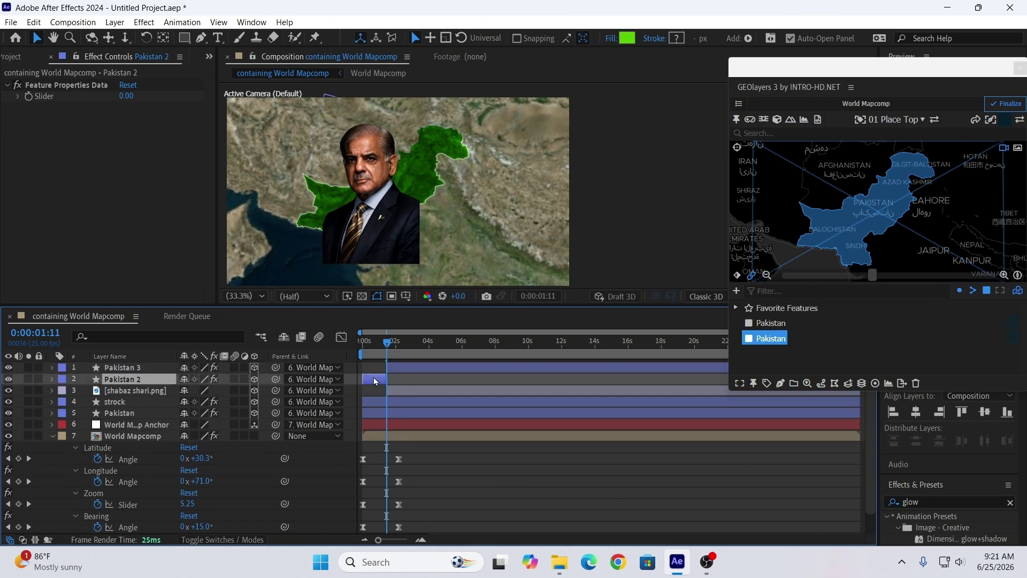
key(Delete)
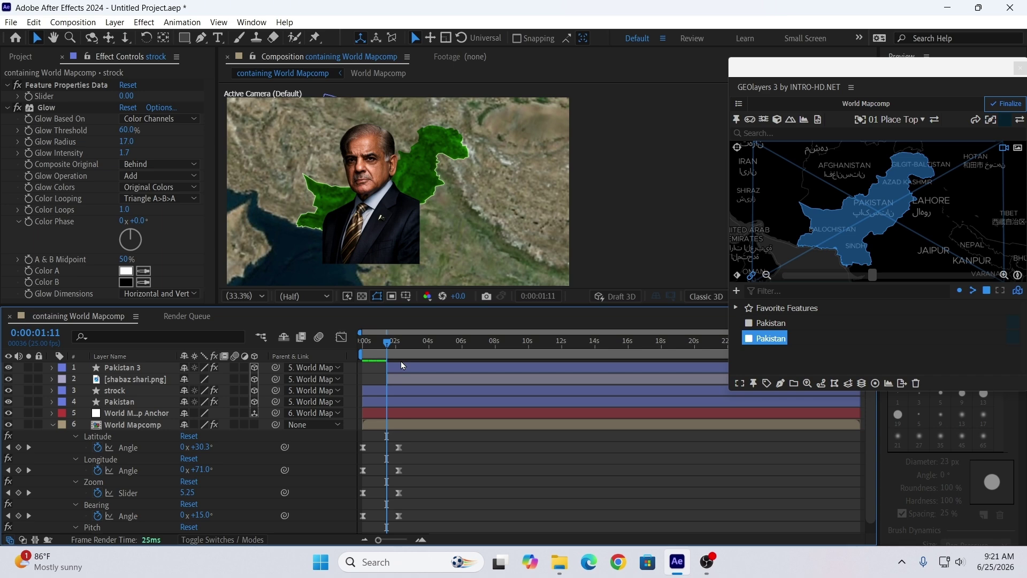
key(F4)
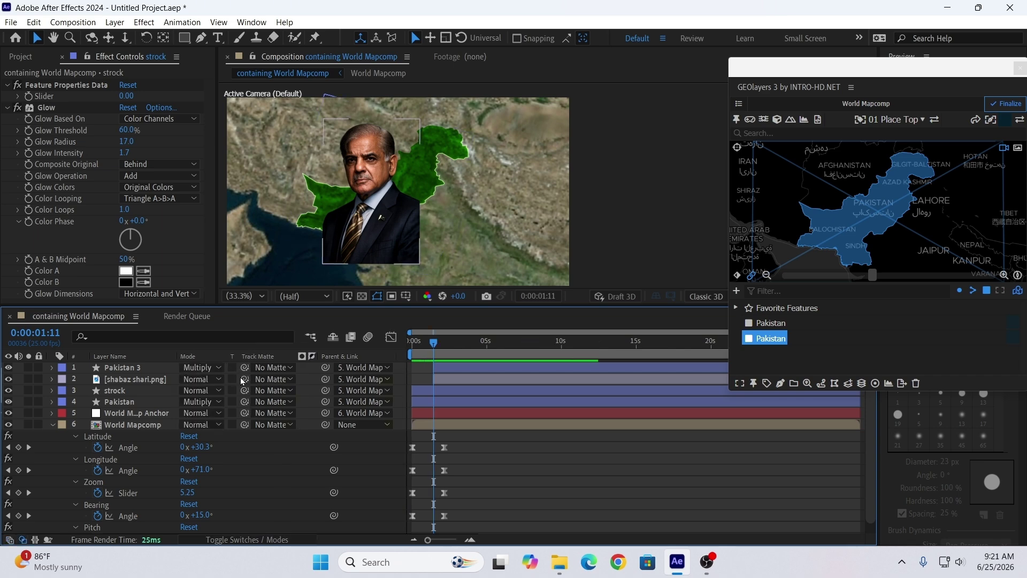
drag(245, 379, 154, 368)
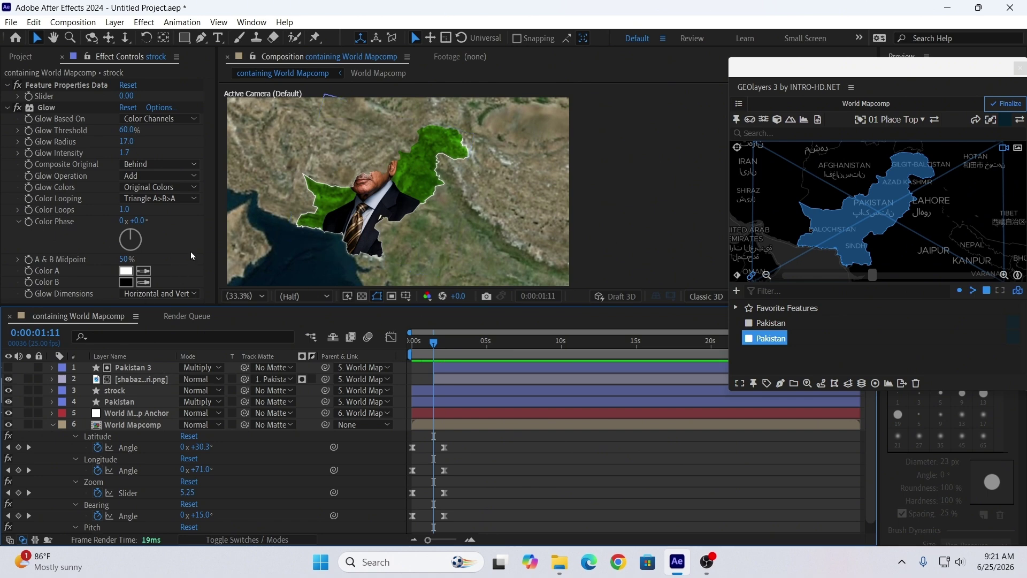
With the Pen tool, add a closed shape around the portrait's head and shoulders to the Pakistan 3 matte layer.
click(451, 370)
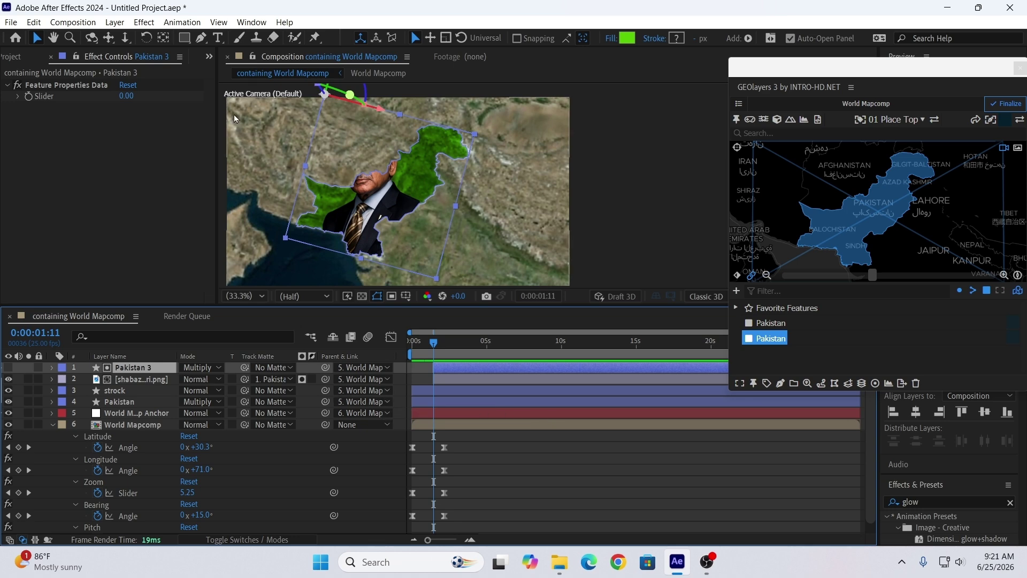
click(201, 37)
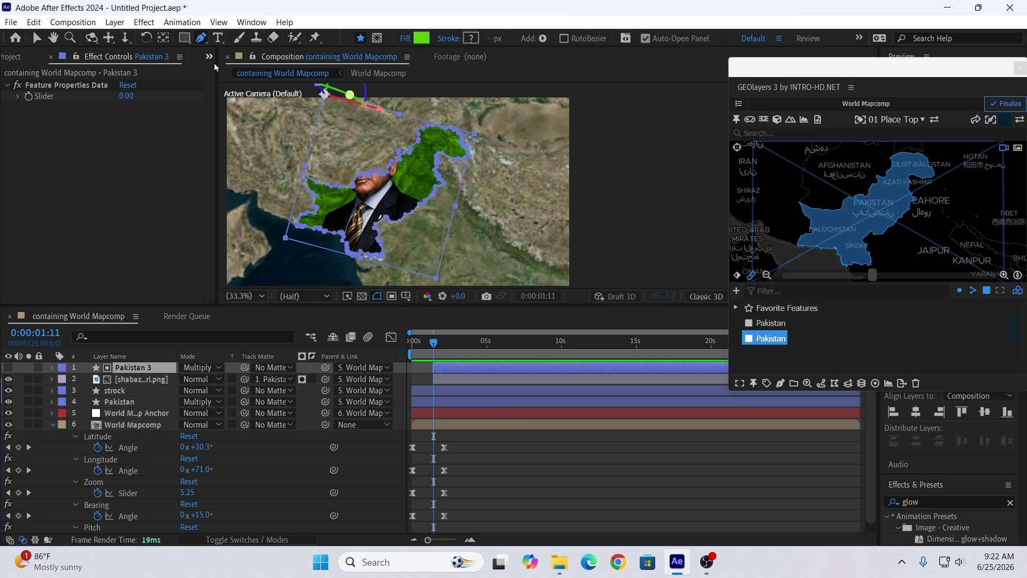
click(358, 209)
click(336, 114)
click(420, 110)
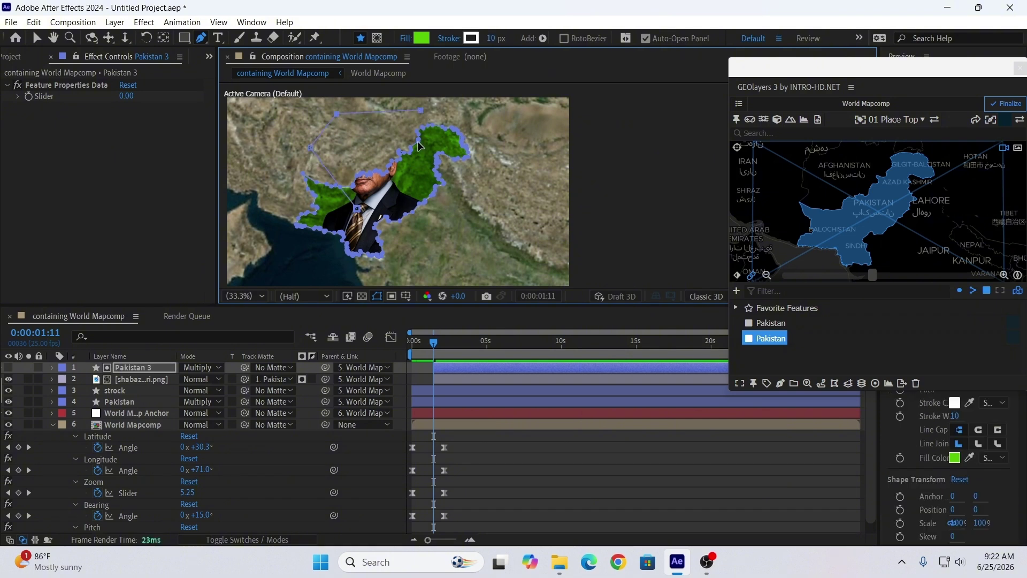
click(414, 176)
click(358, 209)
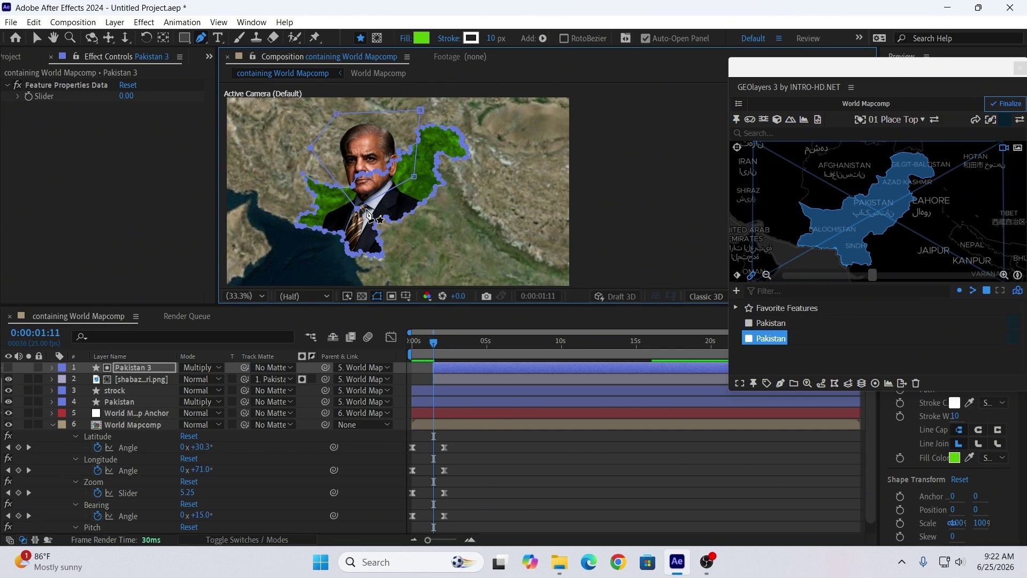
click(574, 450)
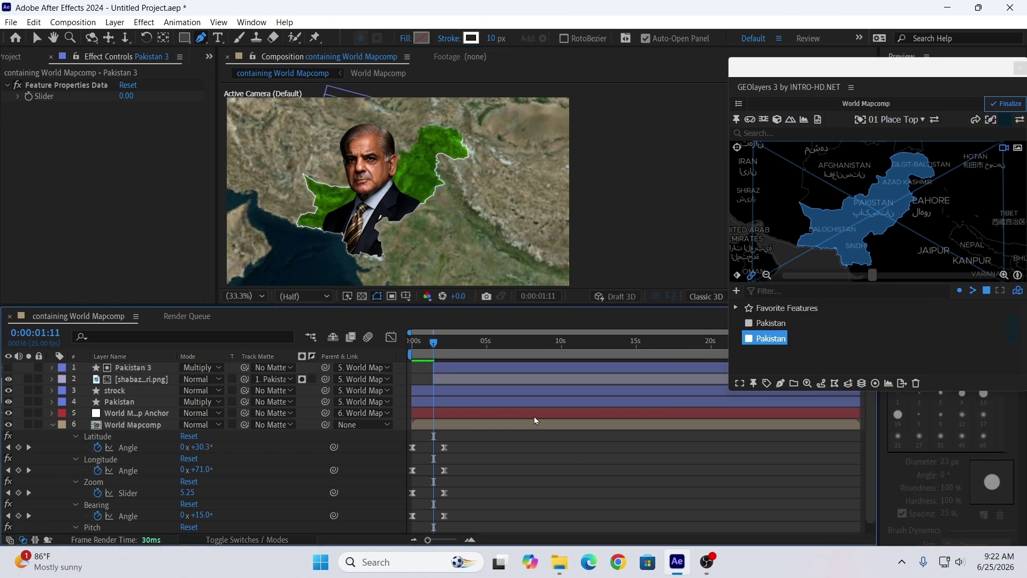
click(577, 367)
key(v)
Keyframe the portrait's Position to rise from below the frame (1838343, 1203595, -5.8) at 0:00:01:11 to its present place shortly after.
click(438, 378)
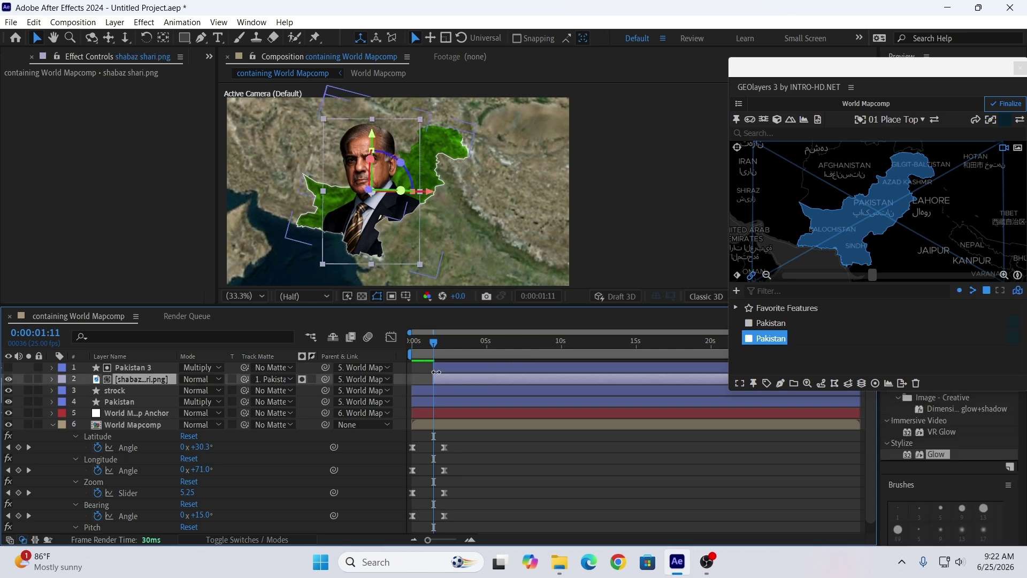
key(p)
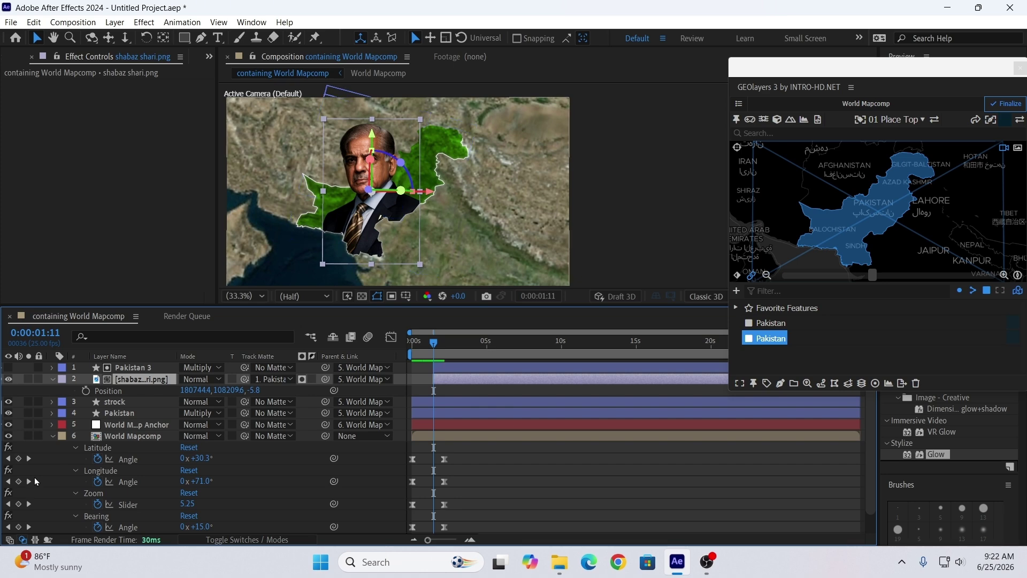
click(86, 392)
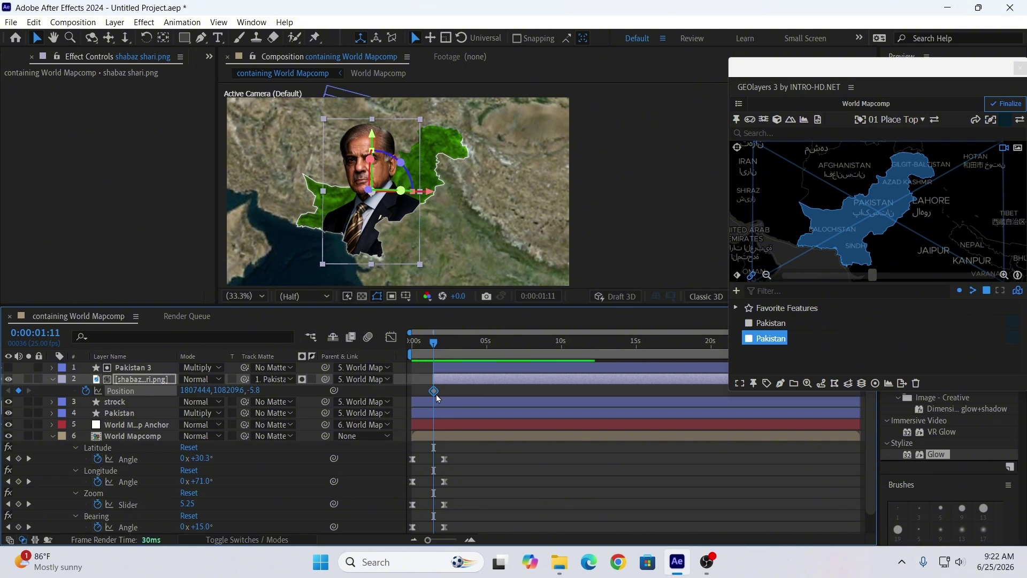
drag(436, 394, 444, 396)
drag(227, 390, 518, 407)
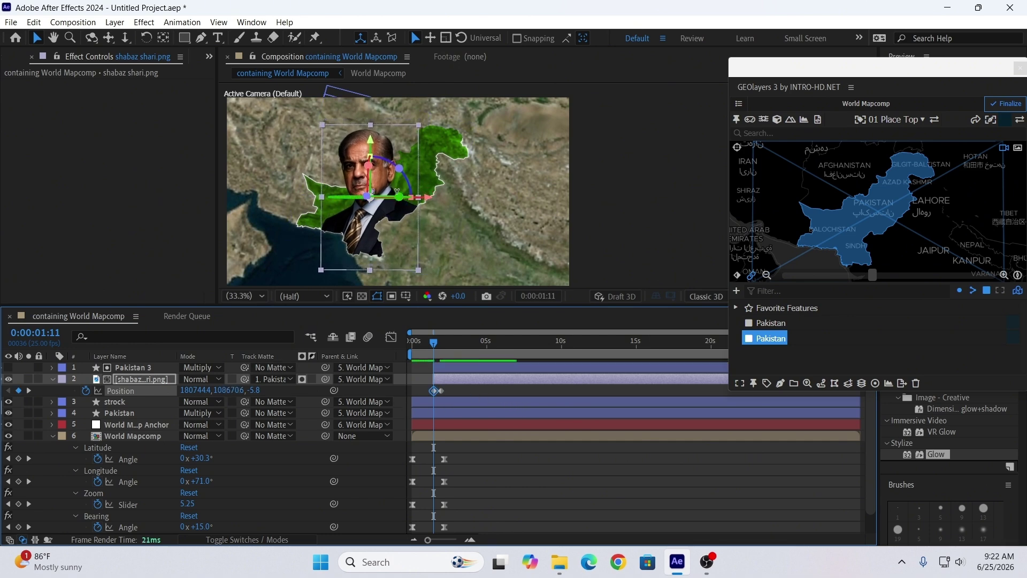
drag(370, 144, 348, 268)
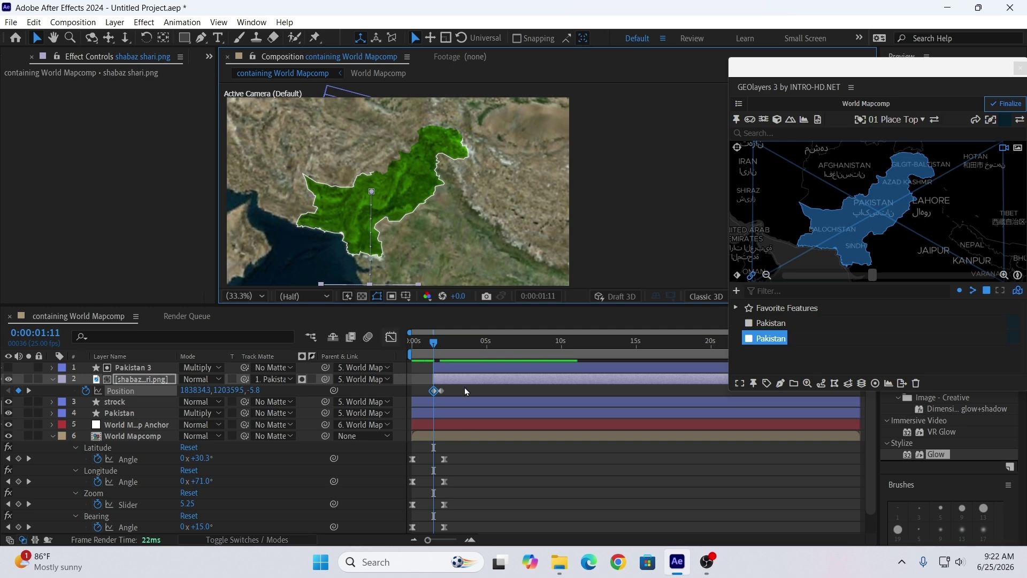
Apply Easy Ease to both of the portrait's Position keyframes.
drag(454, 389, 405, 386)
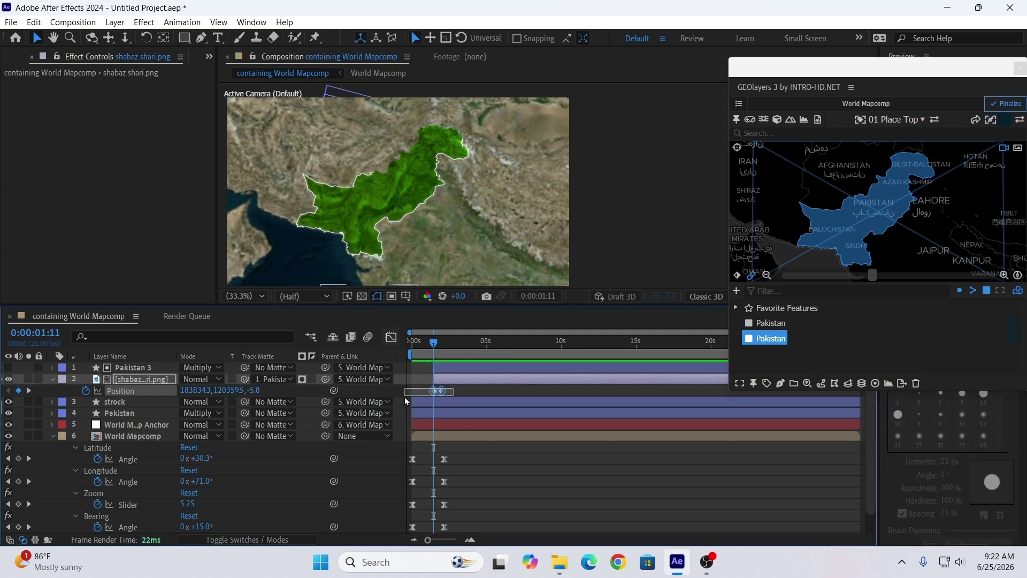
key(F9)
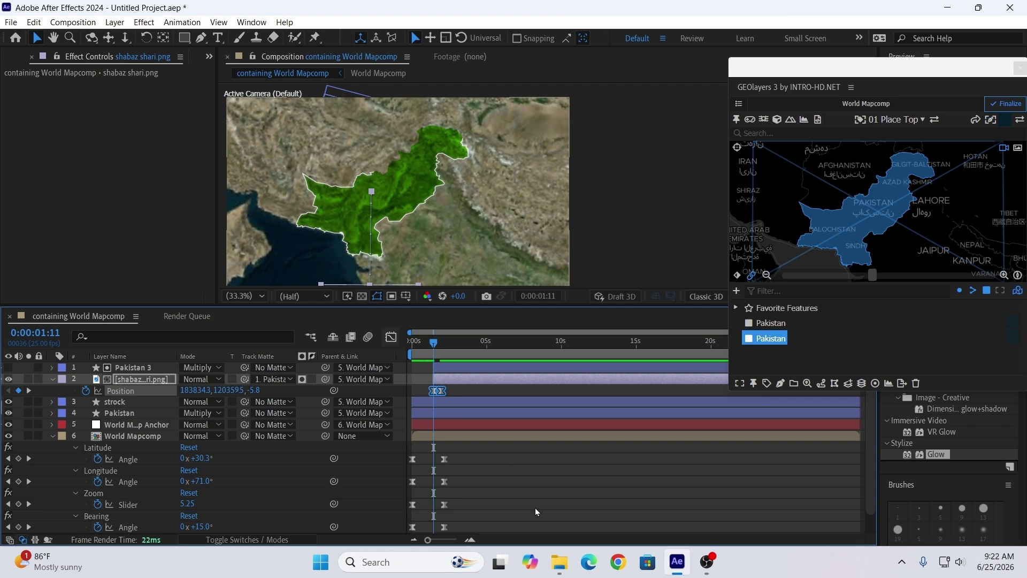
click(535, 509)
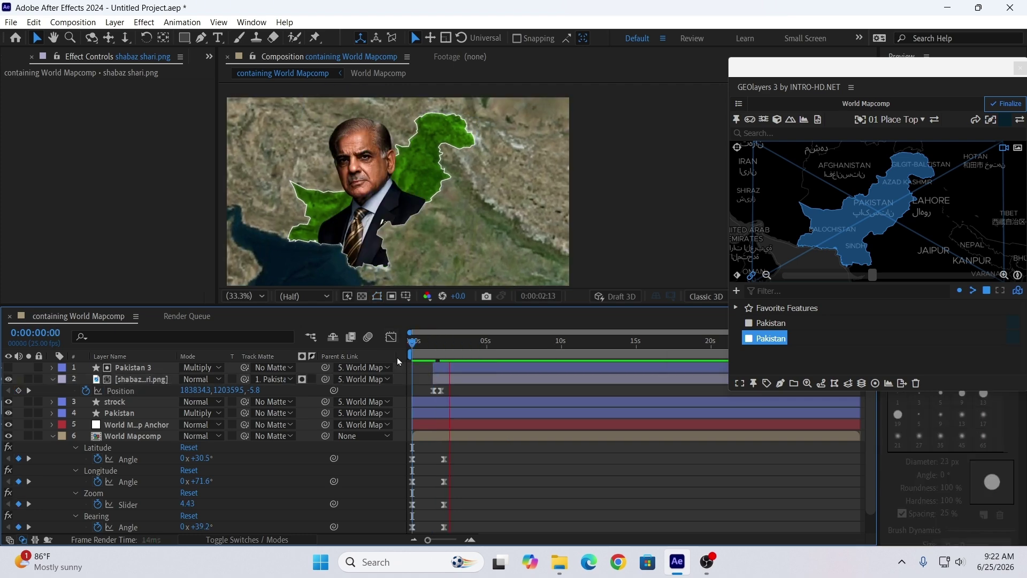
Play back the composition from the start to check how the portrait rises out of the Pakistan map.
key(ctrl+s)
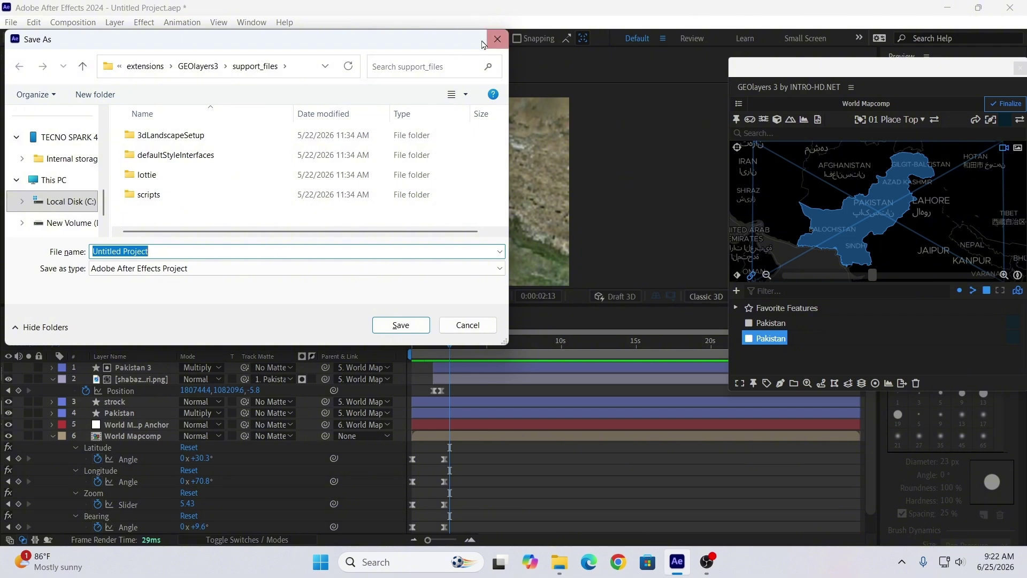
click(496, 43)
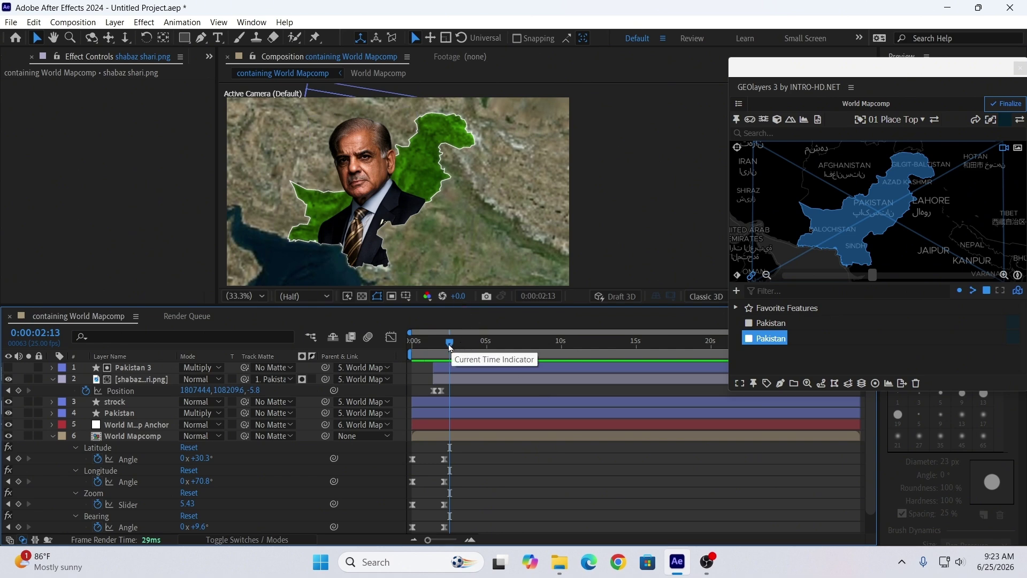
drag(450, 343, 405, 350)
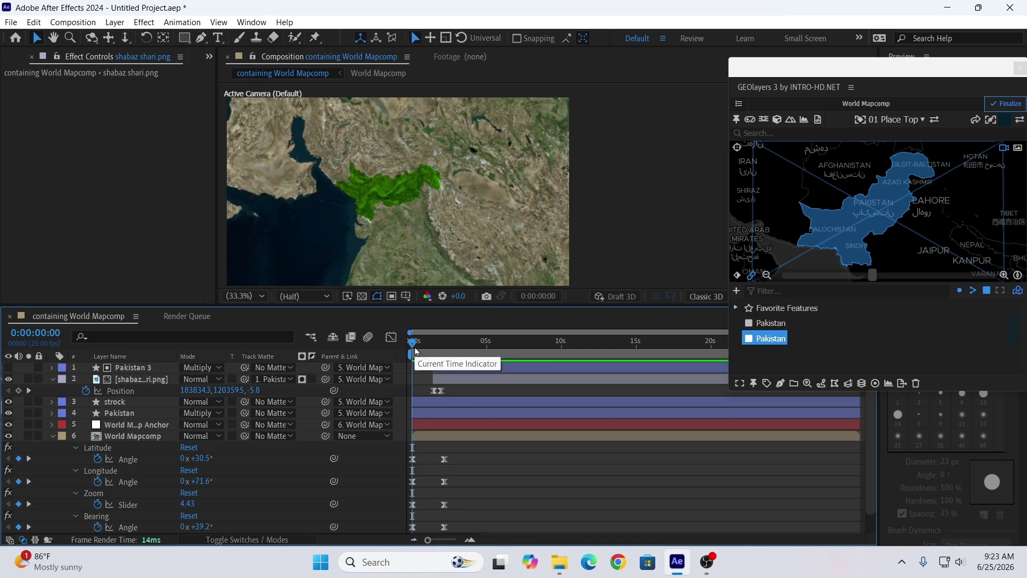
key(space)
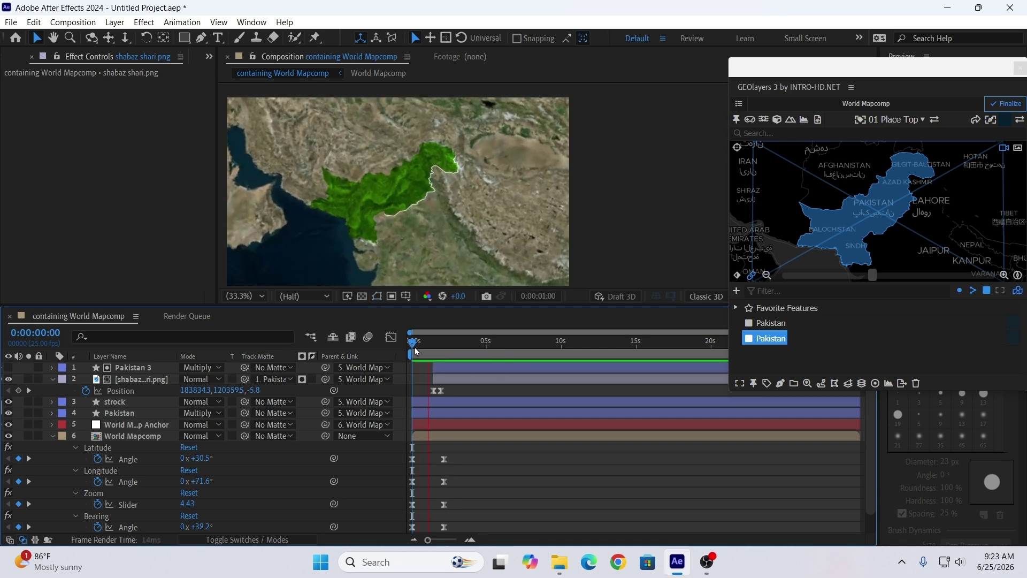
At 0:00:02:03, rotate the portrait layer slightly so it stands upright within the Pakistan outline.
drag(416, 351, 442, 364)
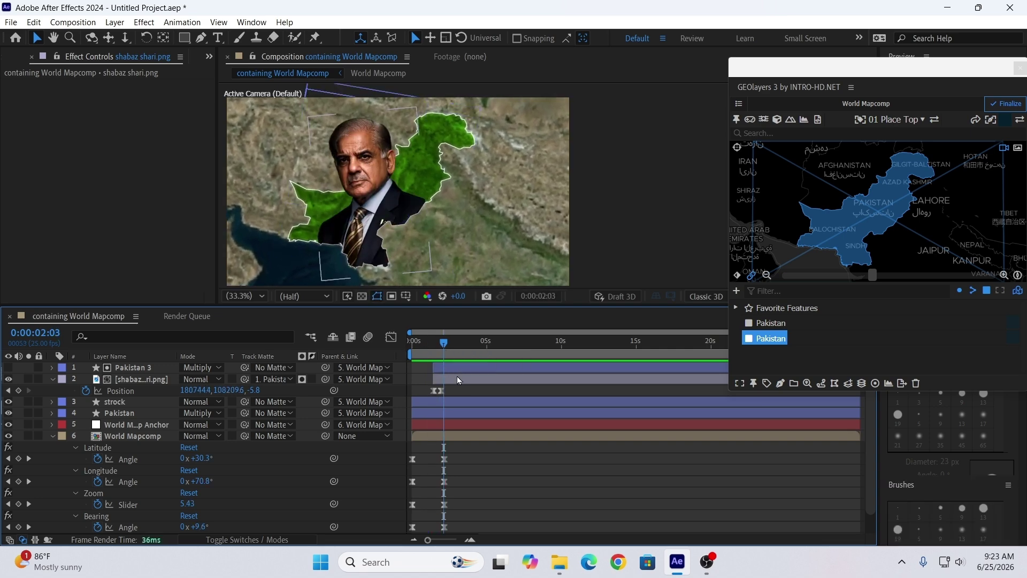
click(457, 376)
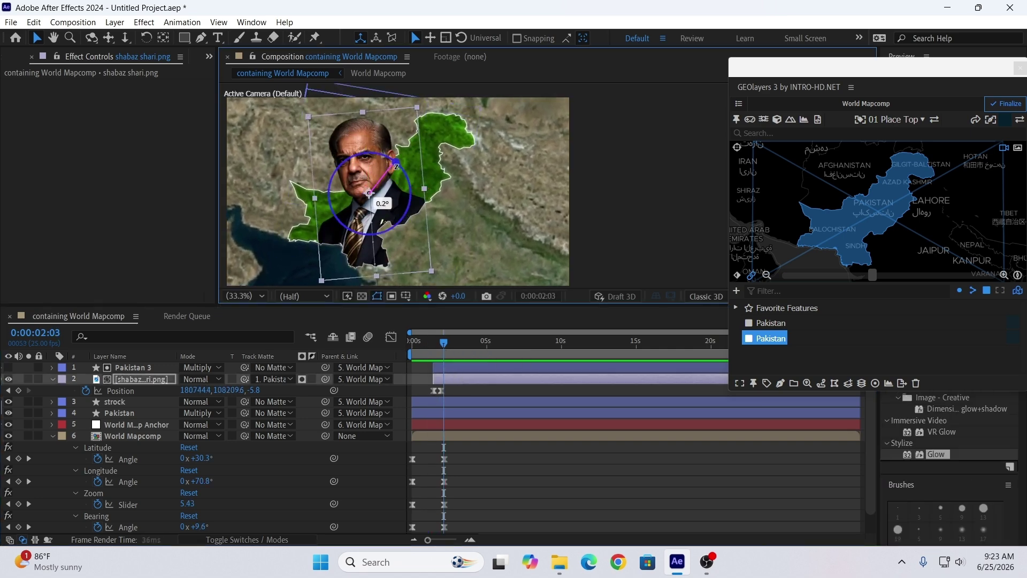
drag(393, 164, 396, 167)
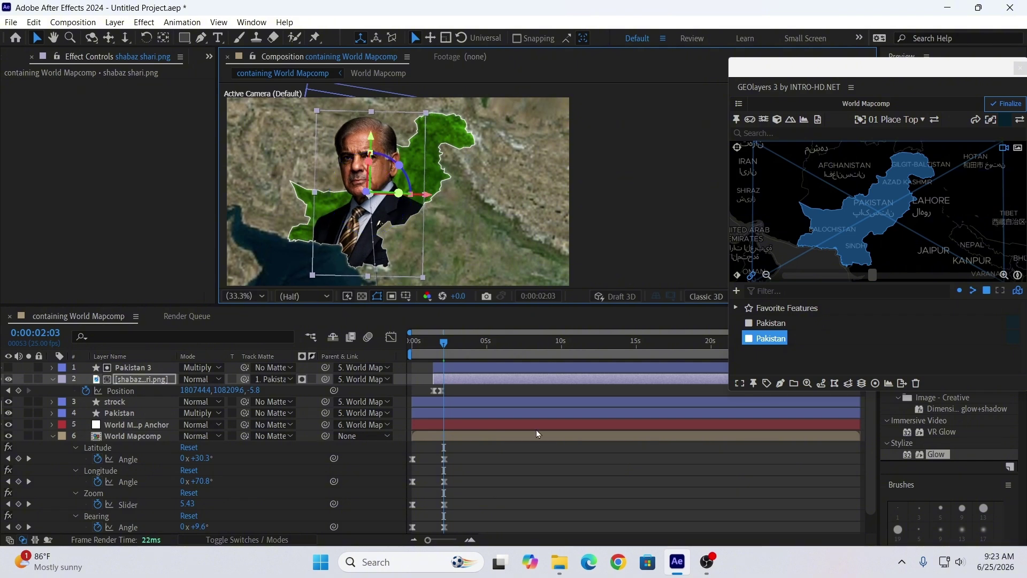
click(547, 474)
Play back the composition from the start to check the straightened portrait's rise.
key(Home)
key(space)
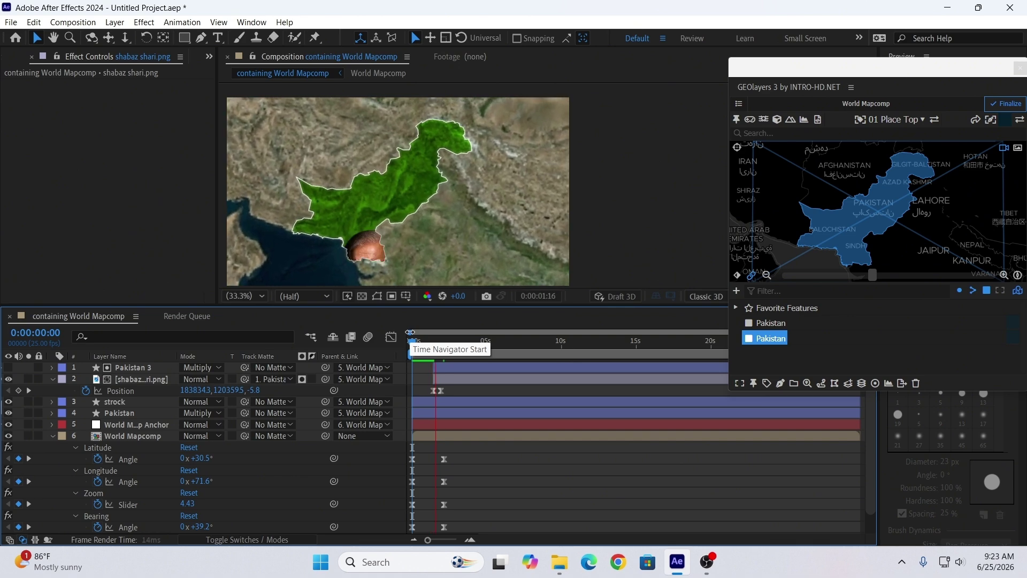
key(space)
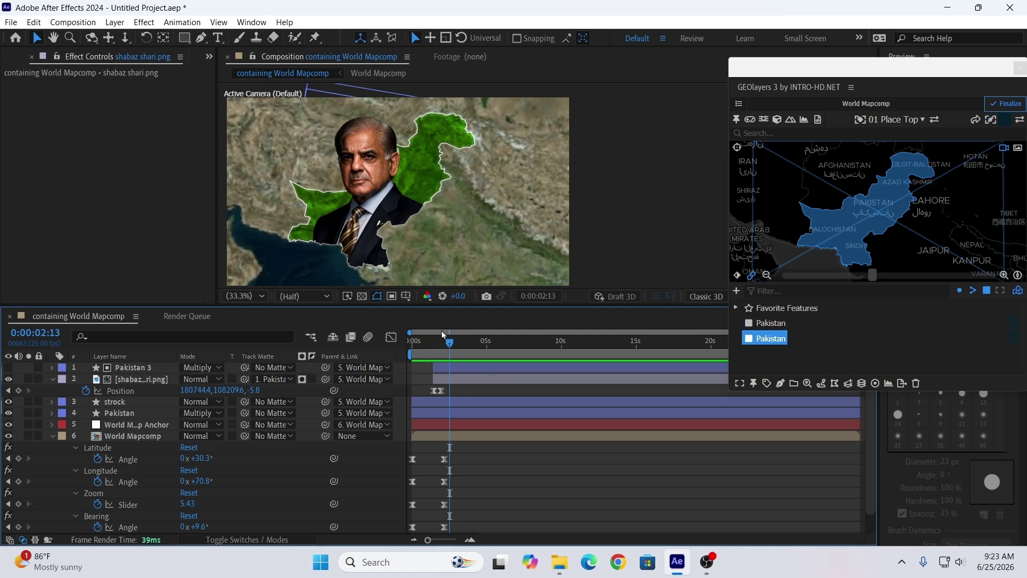
Collapse the portrait layer's properties and add a new adjustment layer on top of the layer stack.
click(52, 379)
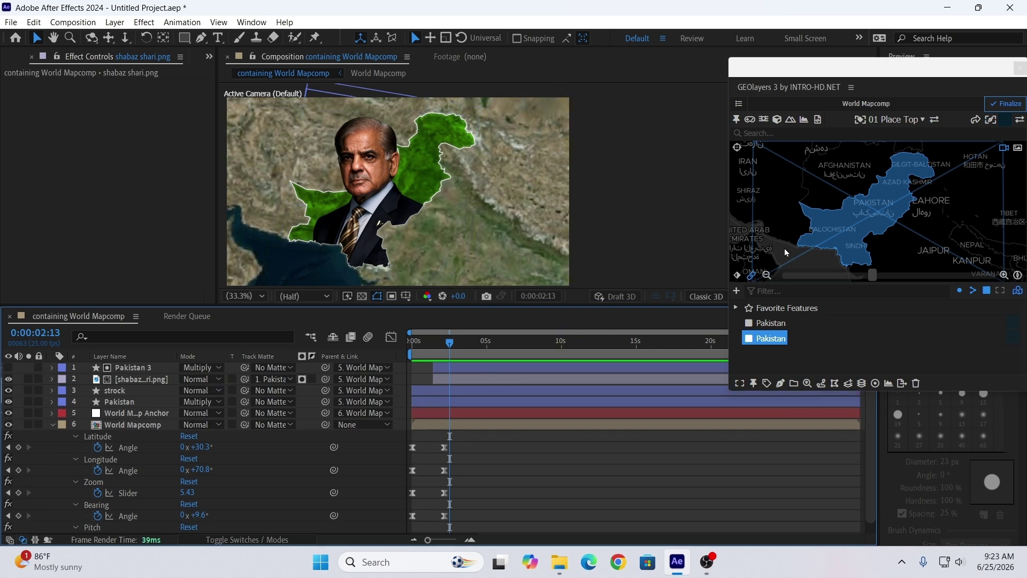
key(ctrl+0)
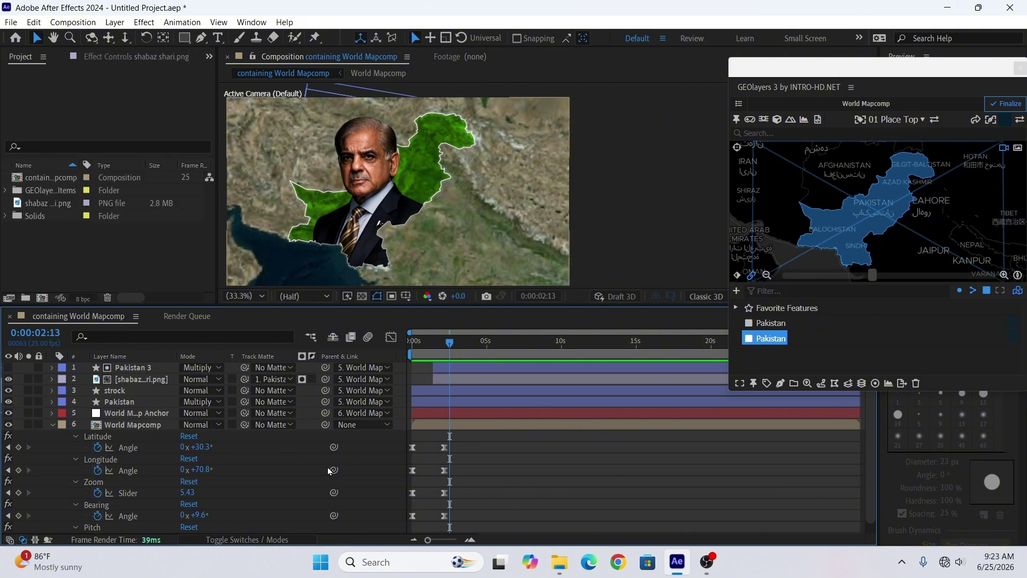
right_click(284, 467)
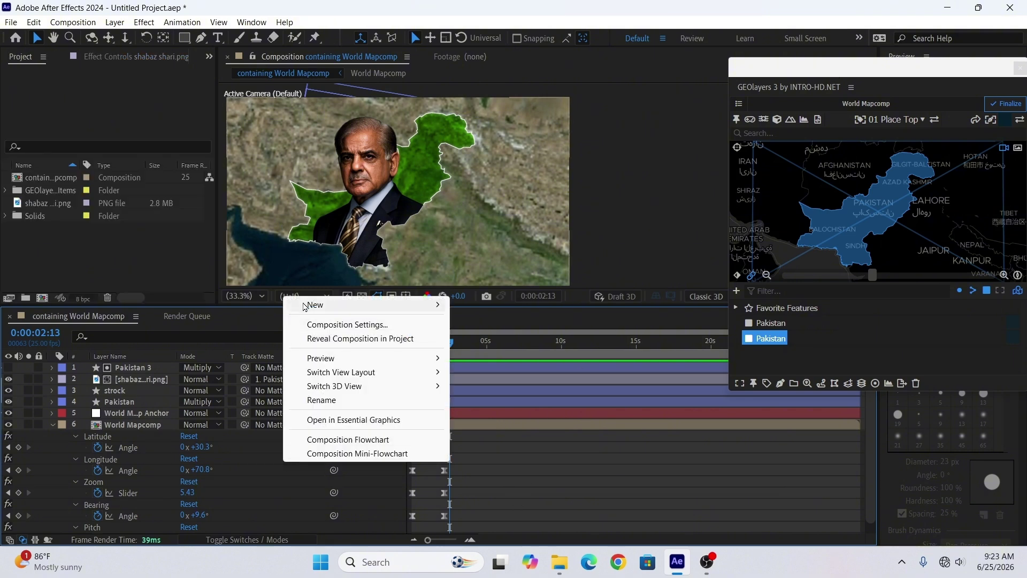
mouse_move(310, 305)
click(497, 407)
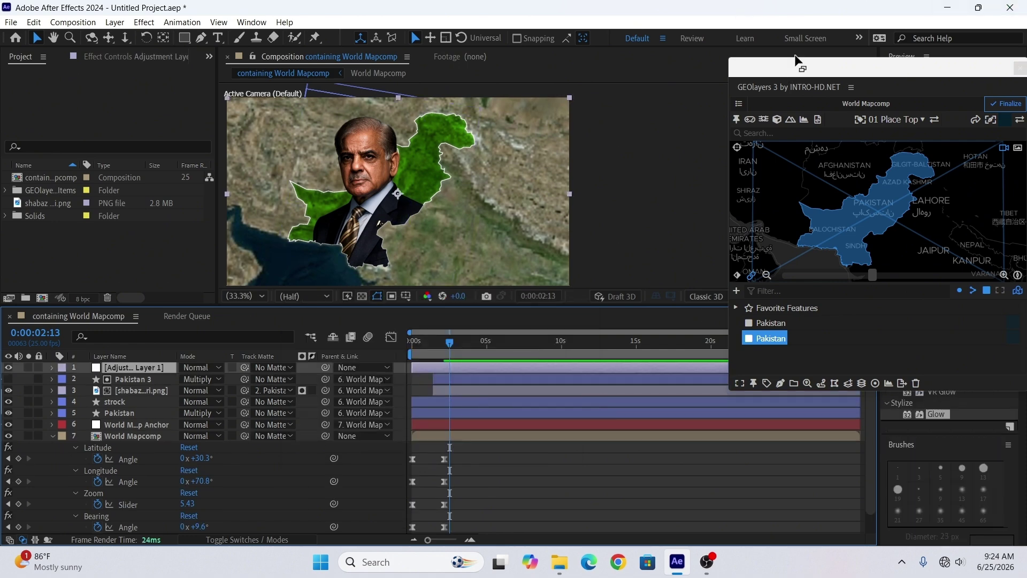
Apply the CC Vignette effect to the adjustment layer and toggle it off and on to compare the result.
drag(793, 67, 627, 11)
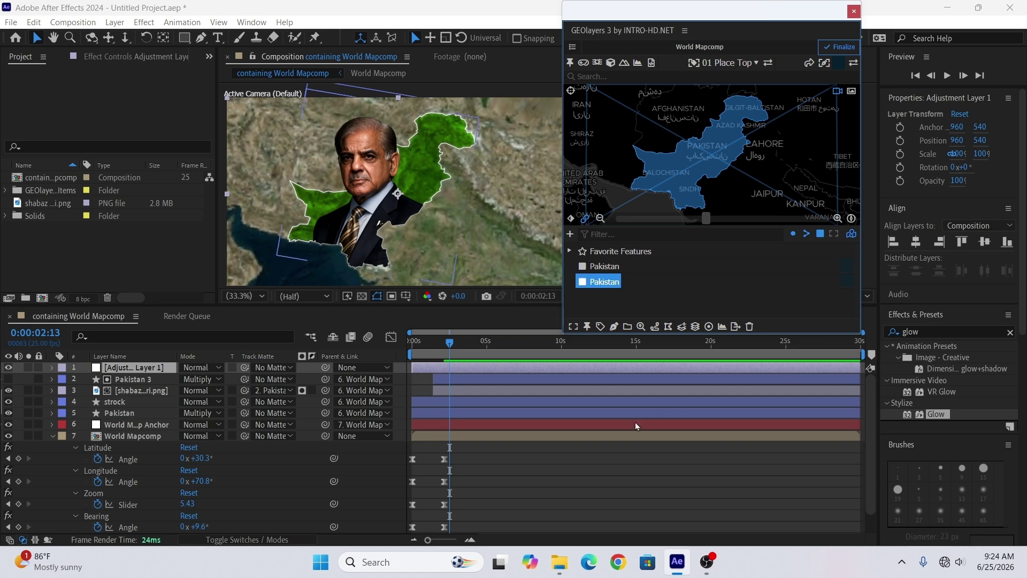
key(ctrl+5)
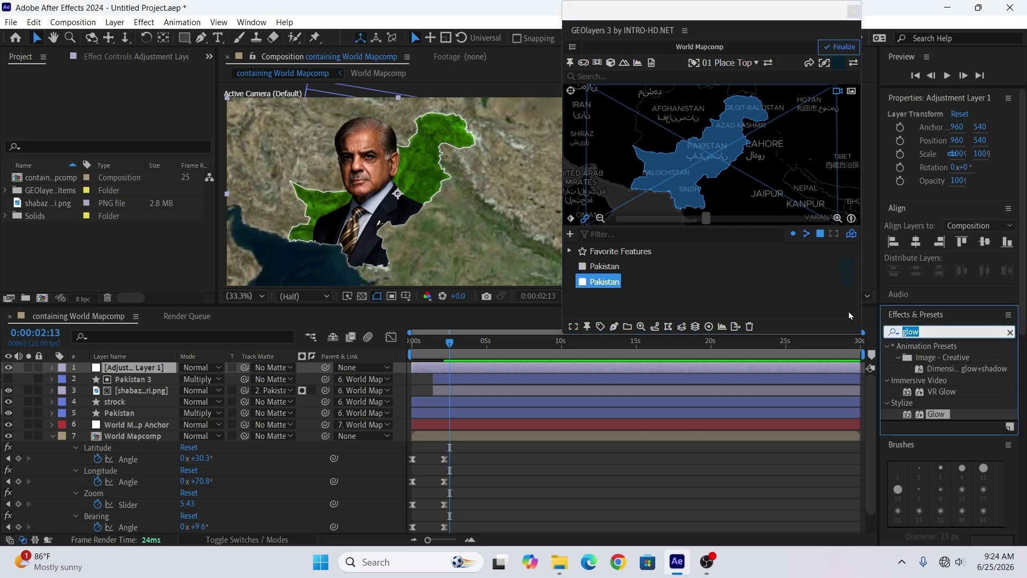
text(cc)
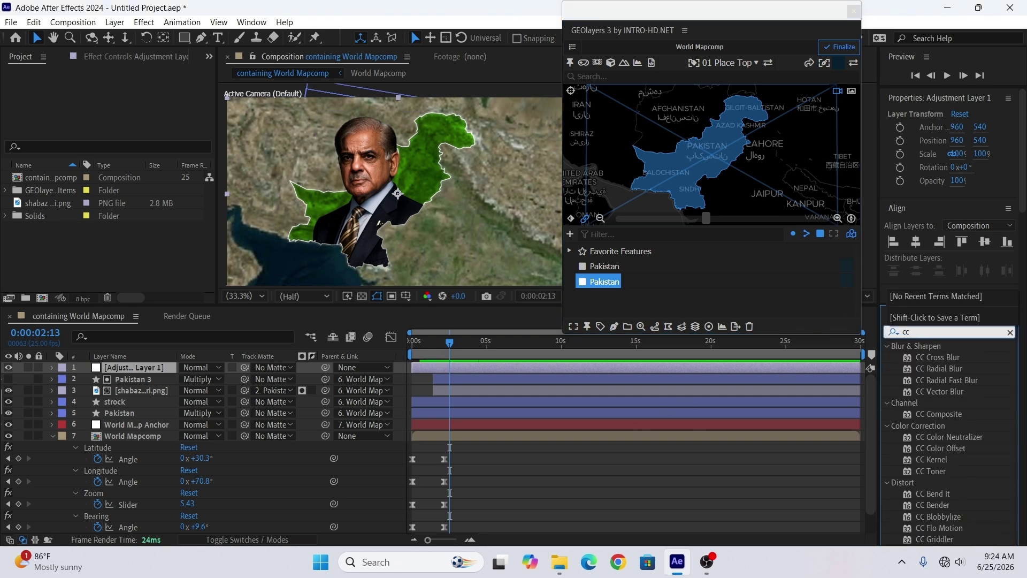
text( vi)
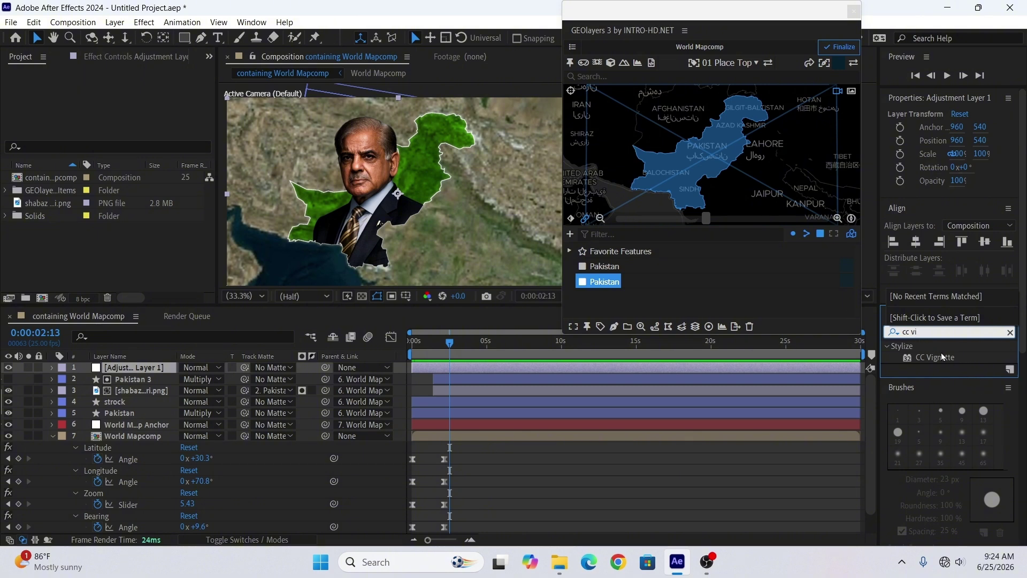
drag(943, 356, 467, 368)
drag(619, 18, 711, 31)
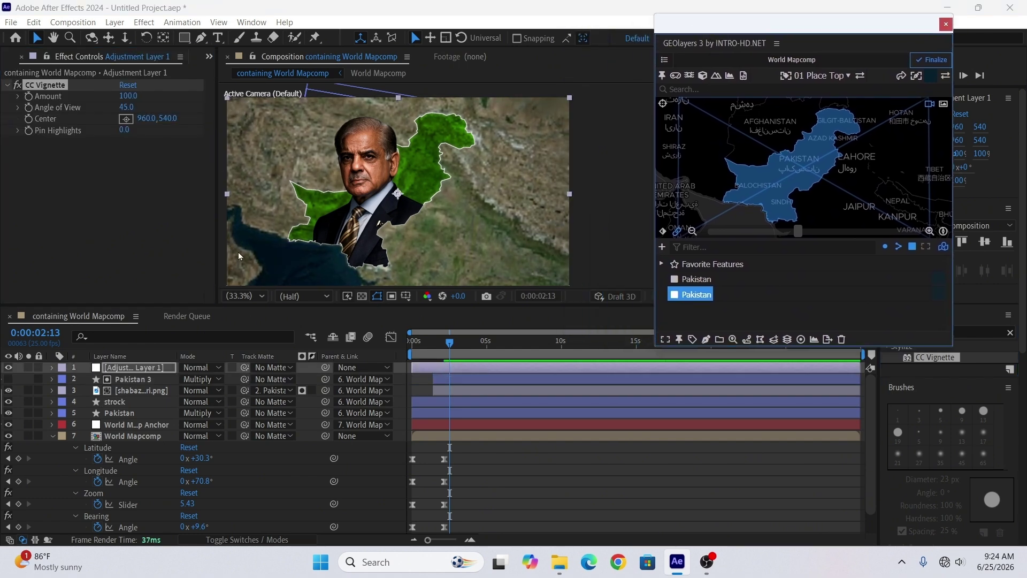
click(19, 85)
click(21, 86)
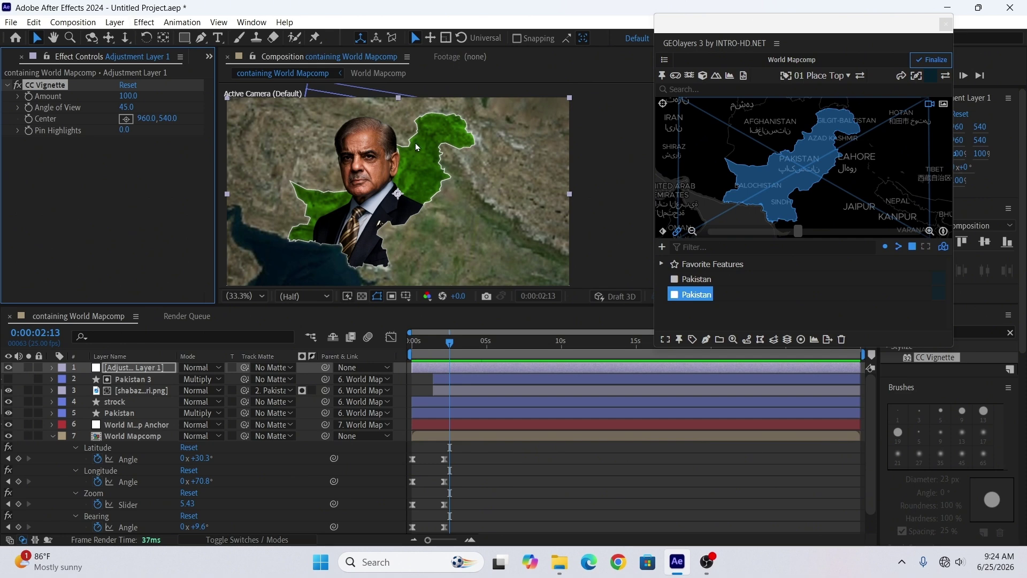
At 0:00:02:10, add a text layer reading "PM Pakistan" over the lower part of the portrait.
mouse_move(444, 345)
mouse_down()
mouse_move(392, 346)
mouse_move(455, 352)
mouse_move(422, 342)
mouse_move(448, 338)
mouse_up()
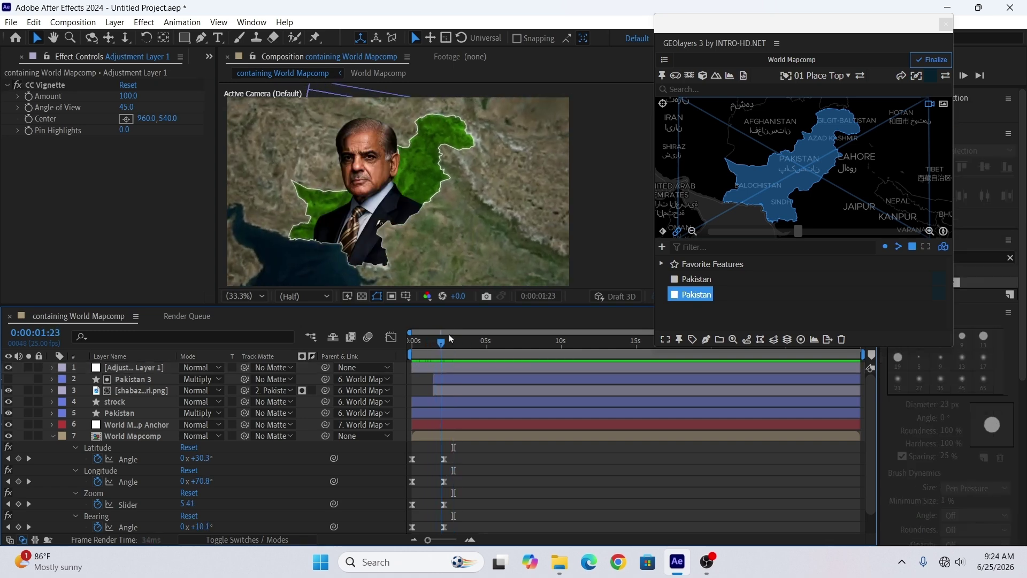
click(218, 37)
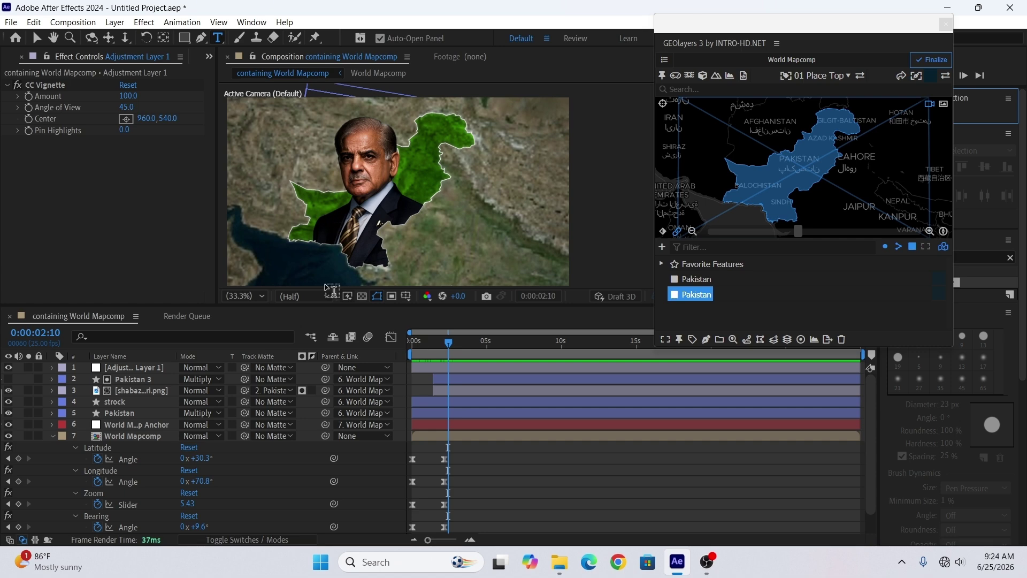
click(328, 219)
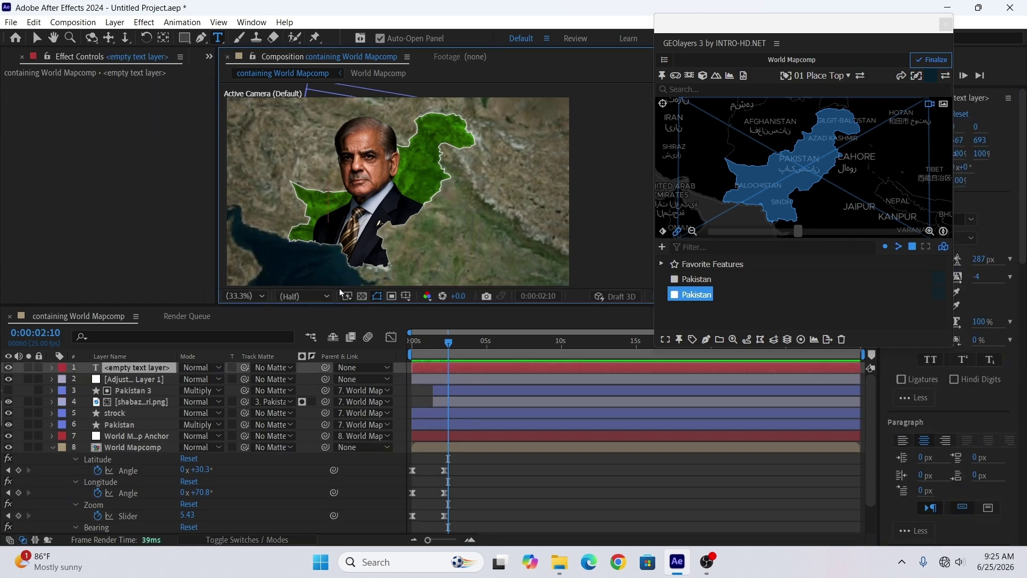
text(P)
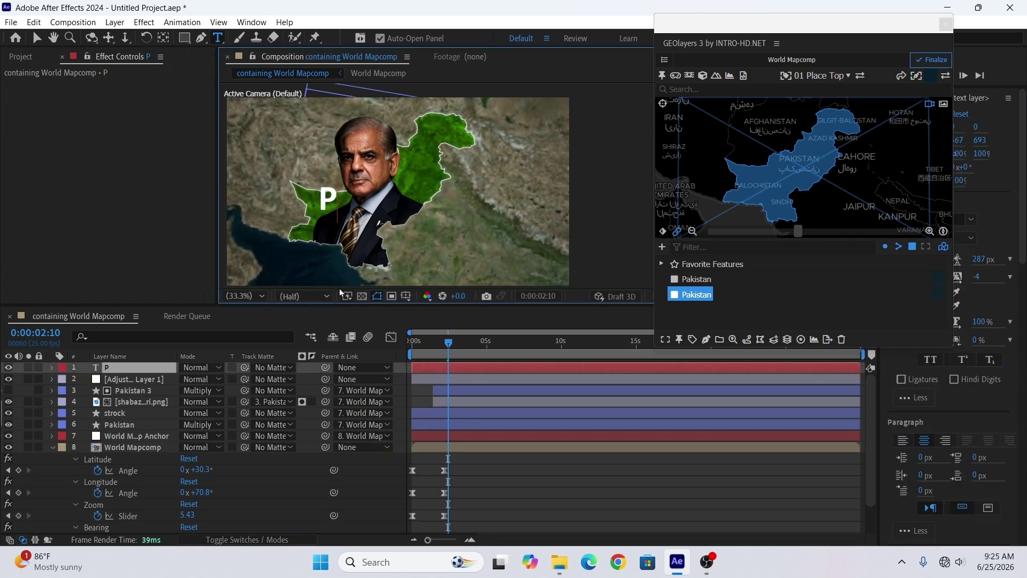
text(M Pak)
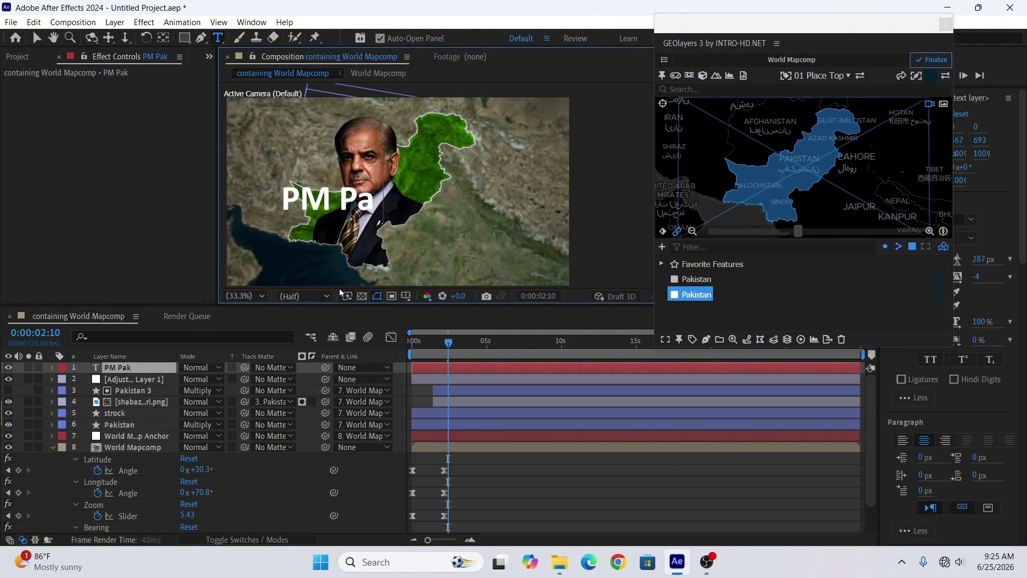
text(istan)
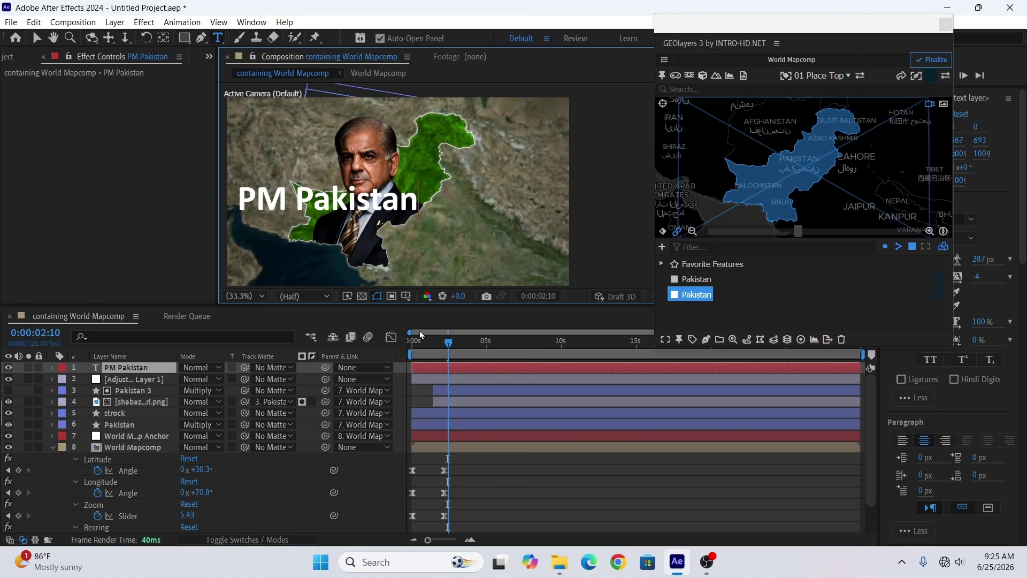
Set the fill colour of the whole PM Pakistan text to yellow FFD400.
key(ctrl+a)
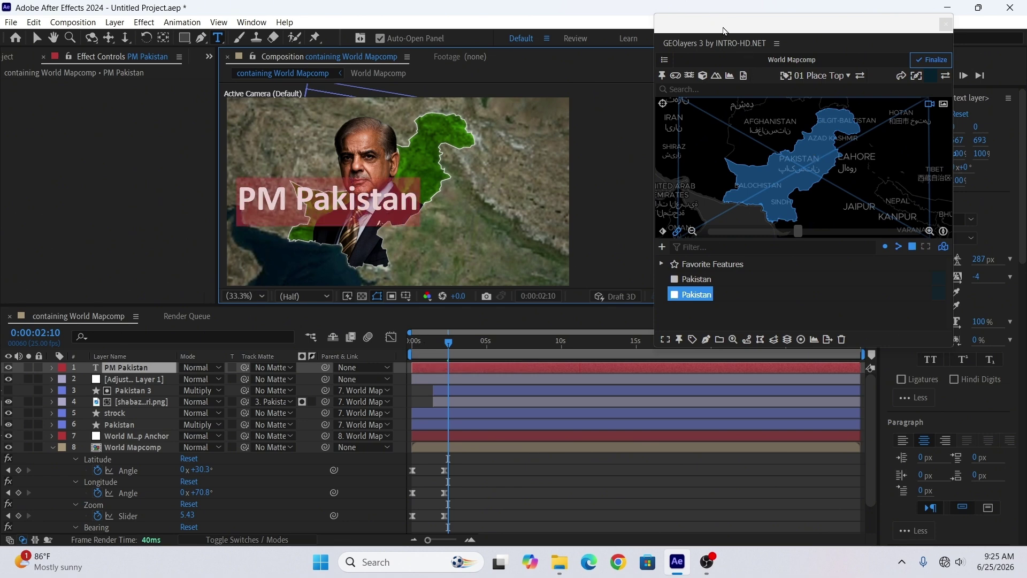
drag(724, 26, 536, 20)
click(925, 294)
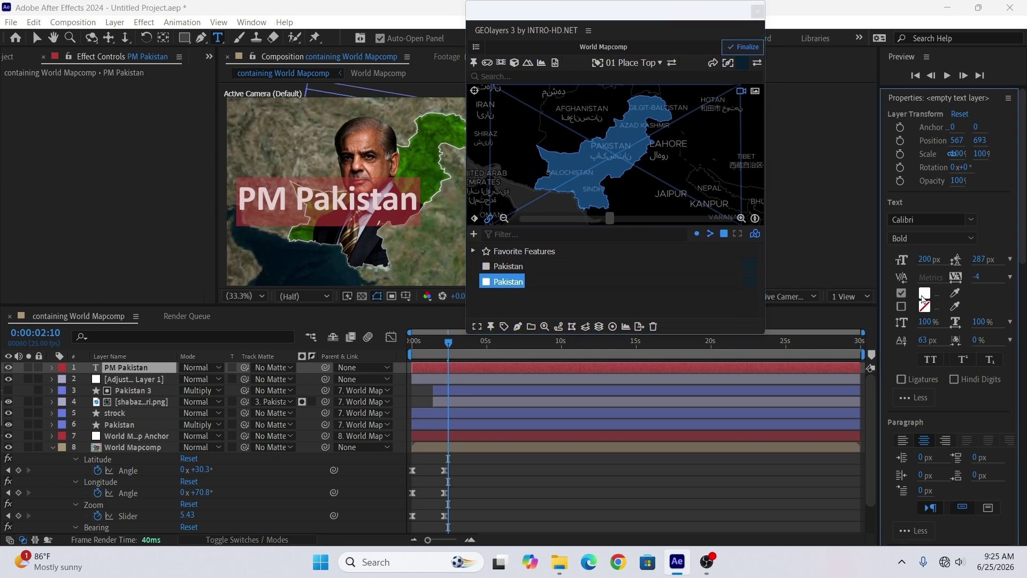
drag(477, 282, 478, 277)
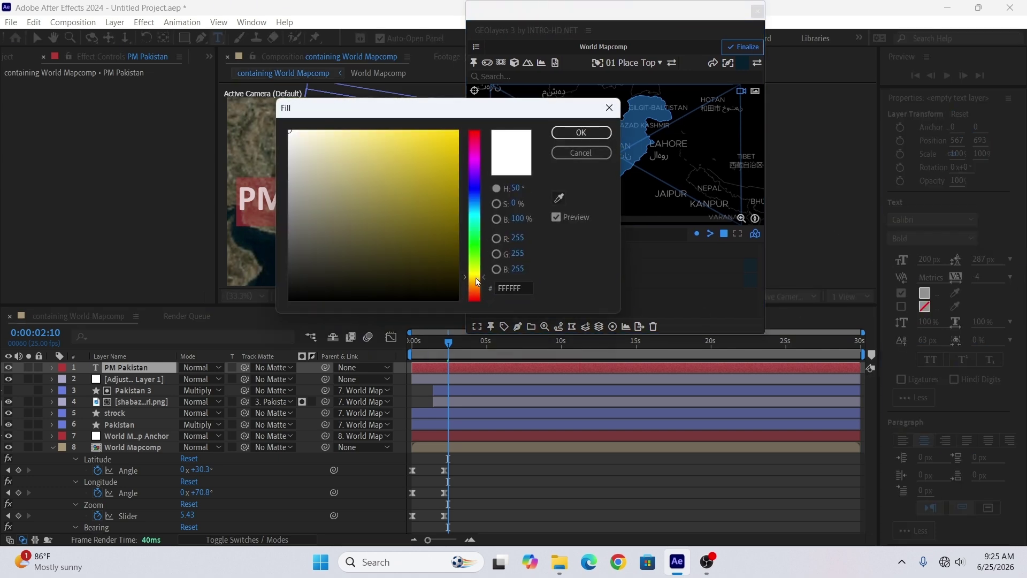
drag(455, 230, 495, 122)
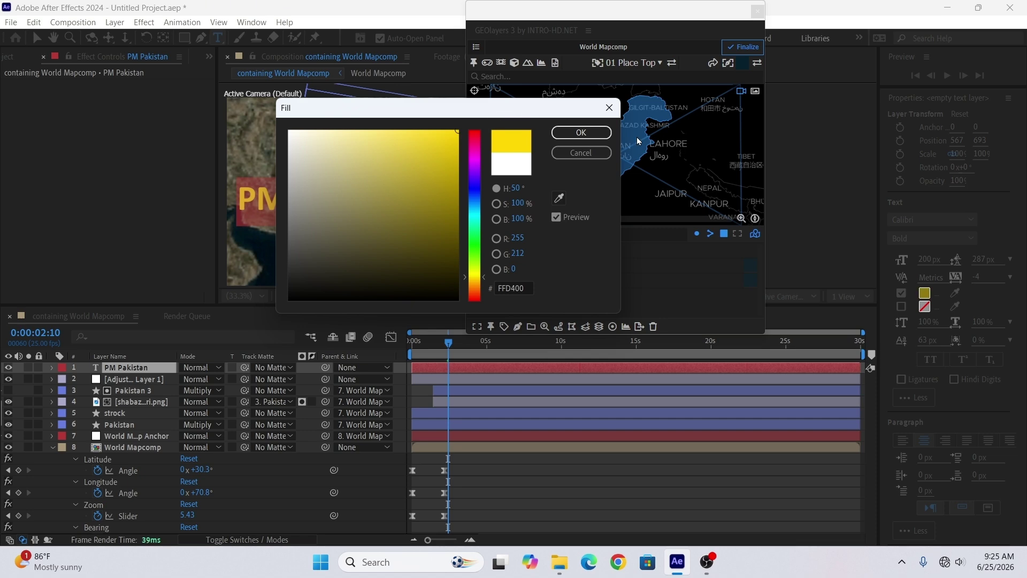
click(573, 134)
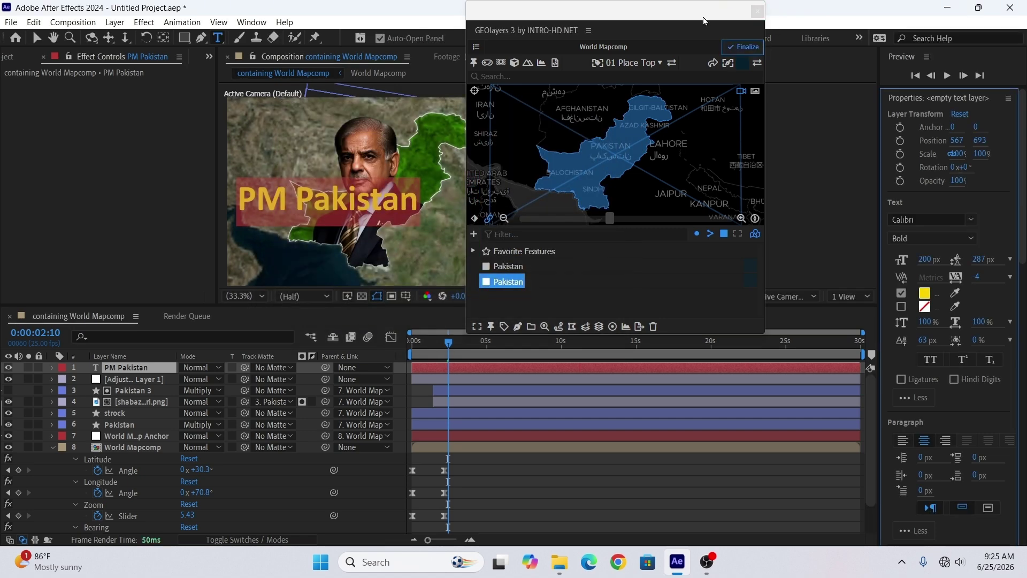
drag(705, 20, 737, 37)
click(617, 495)
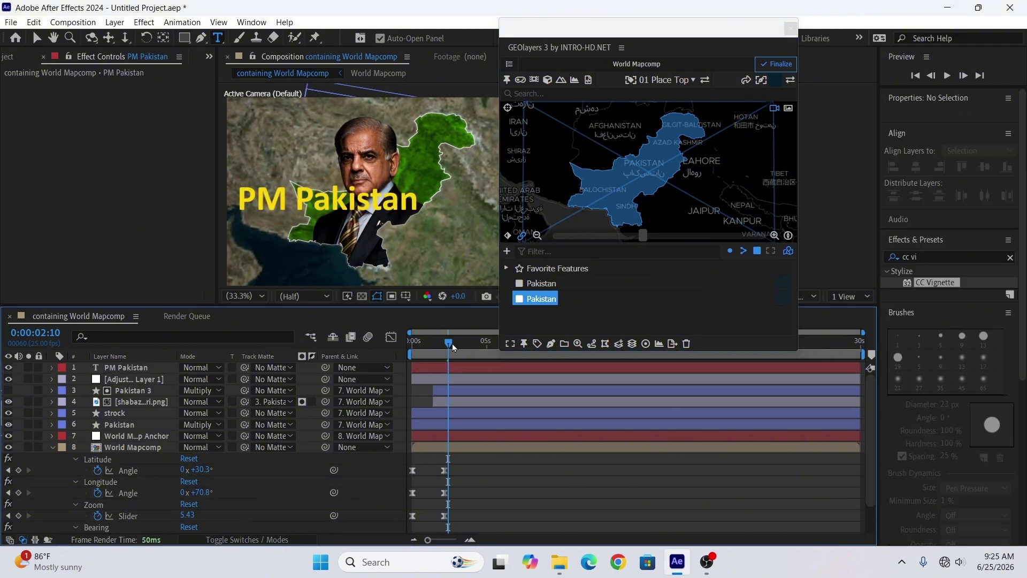
Move the PM Pakistan layer's anchor point up to the middle of its lettering, about (0.6, -129).
click(446, 371)
key(v)
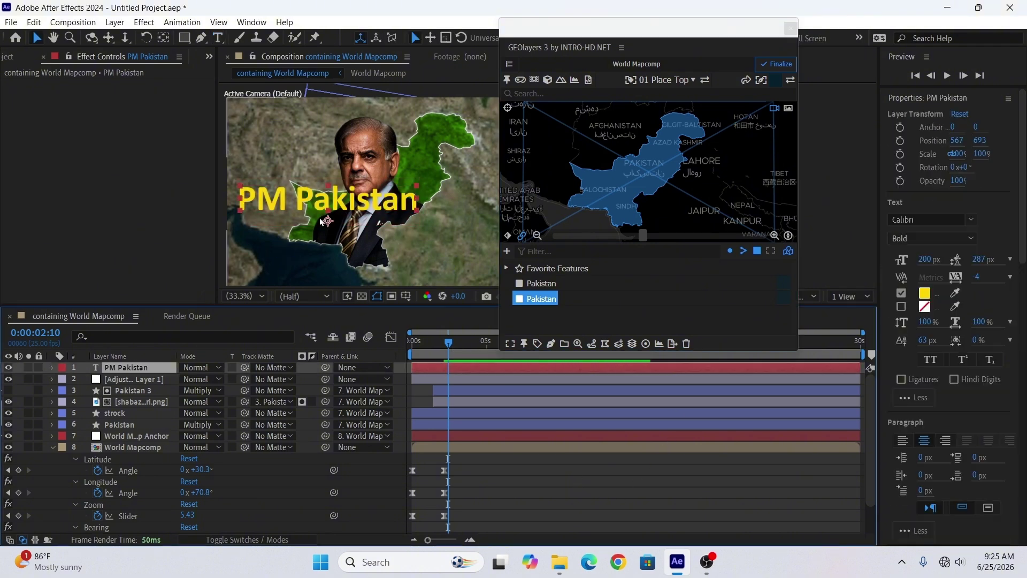
key(t)
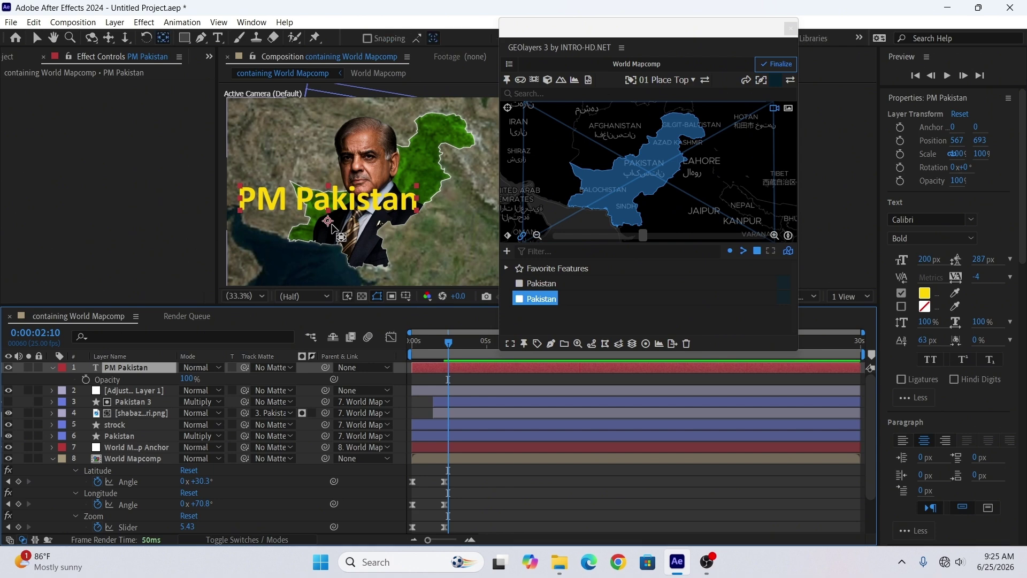
click(329, 229)
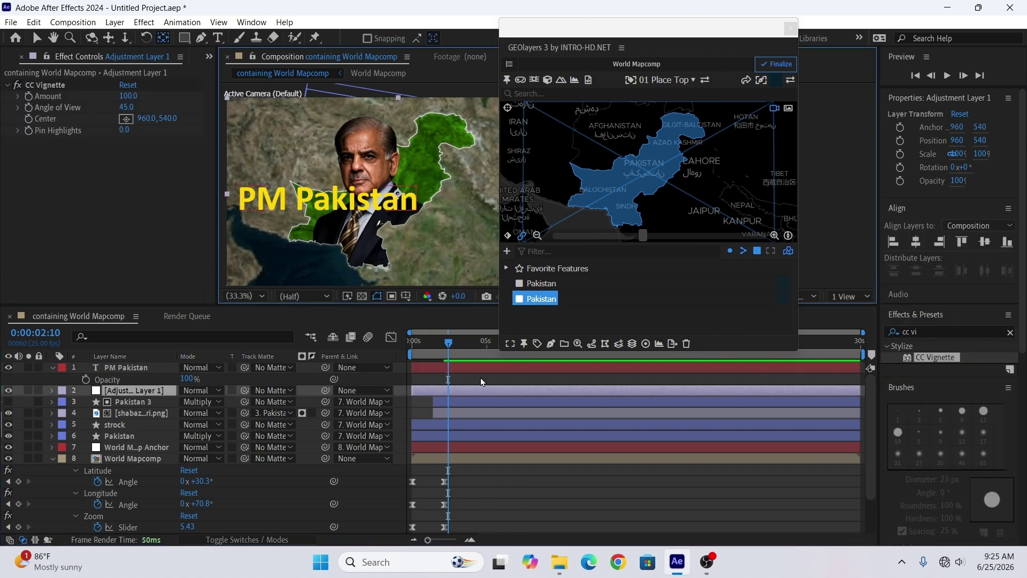
click(454, 362)
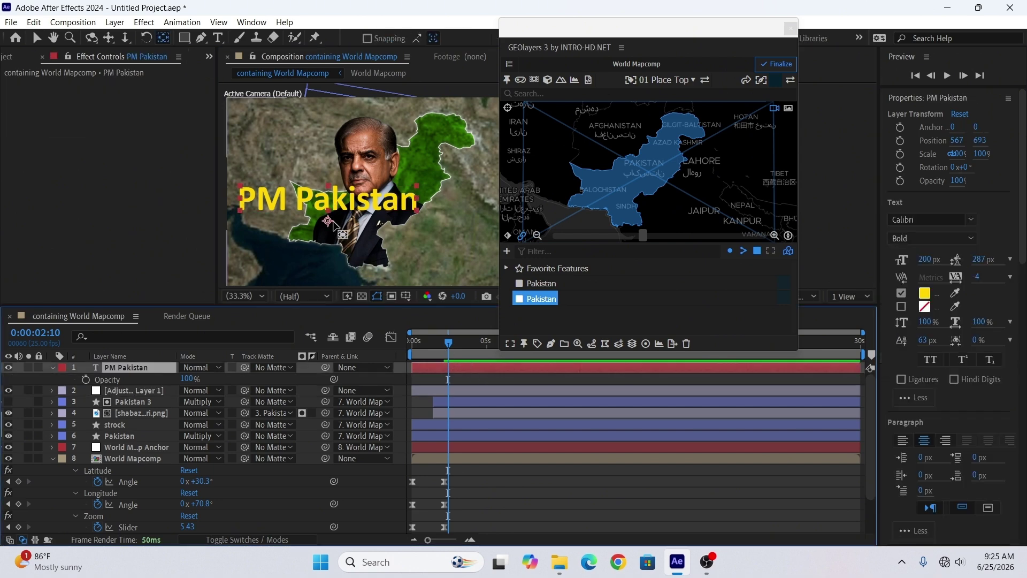
key(y)
mouse_move(330, 218)
mouse_down()
mouse_move(328, 196)
mouse_move(337, 211)
mouse_up()
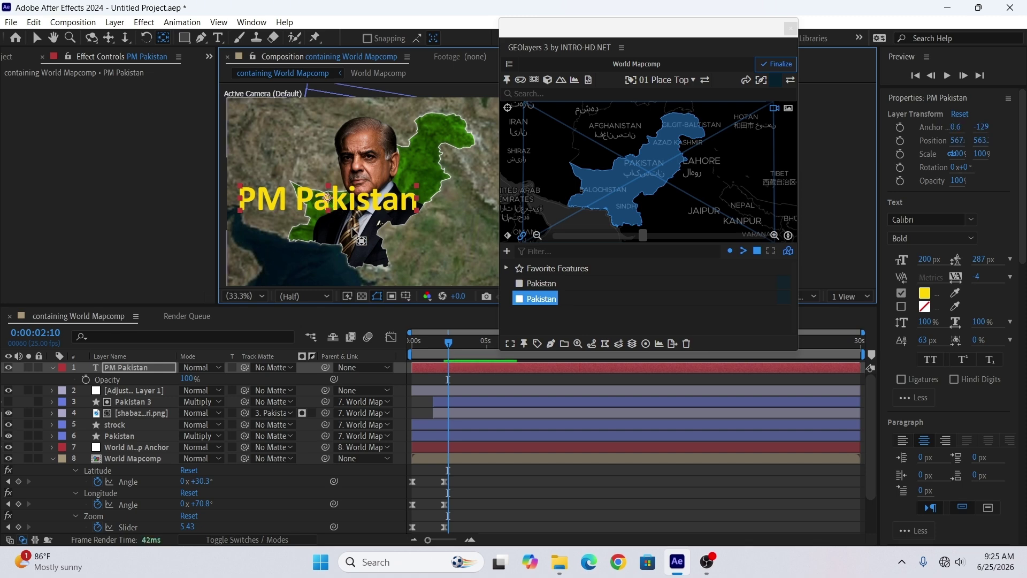
key(v)
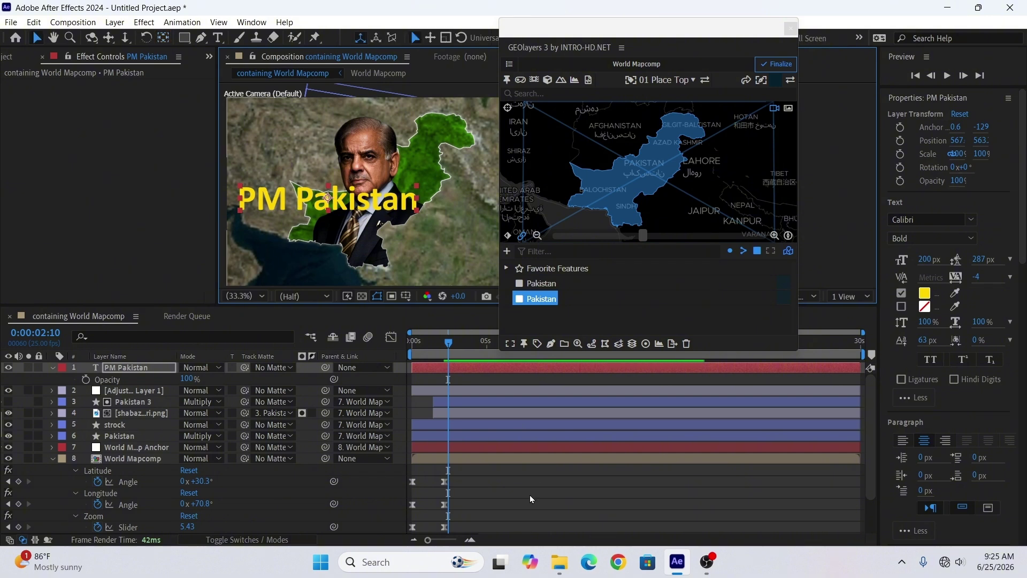
Move the PM Pakistan text to the lower middle of the frame, over the base of the portrait.
key(ctrl+shift+a)
drag(722, 28, 766, 12)
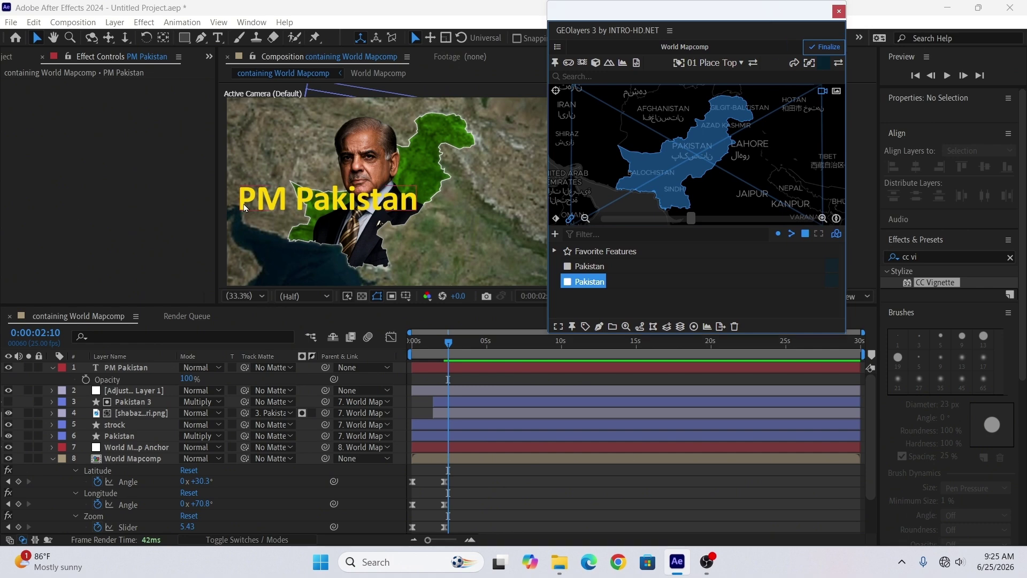
drag(321, 216, 394, 261)
scroll(996, 251, down, 10)
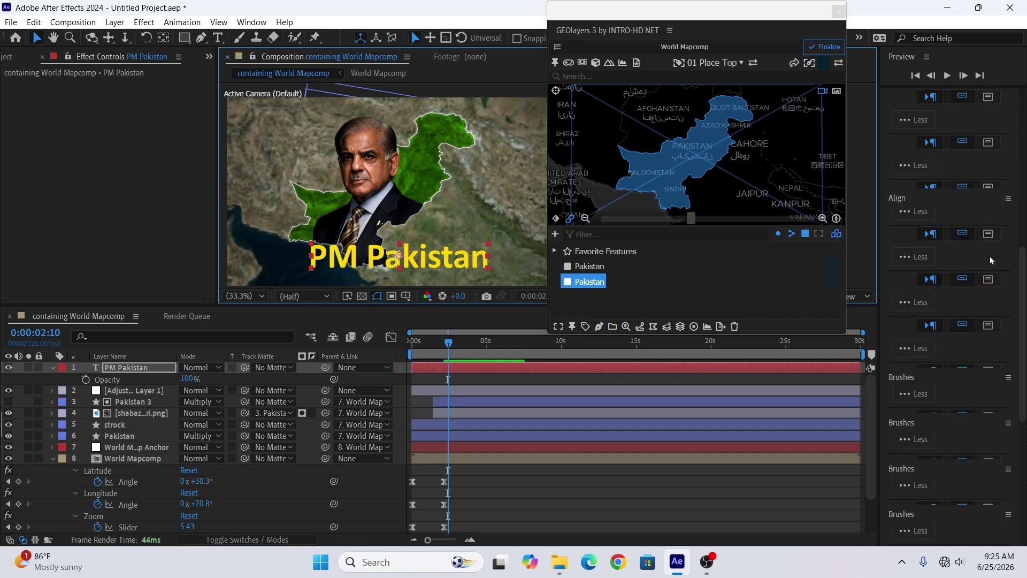
Apply the Stylize Glow effect to the PM Pakistan text layer and set its Glow Radius to 31.7.
scroll(1005, 274, up, 3)
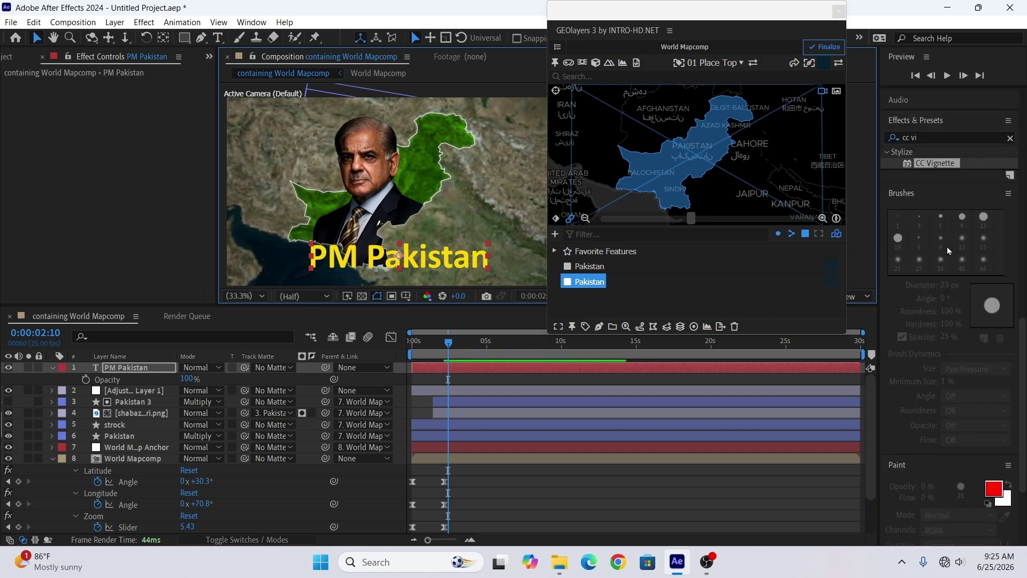
click(933, 136)
text(g)
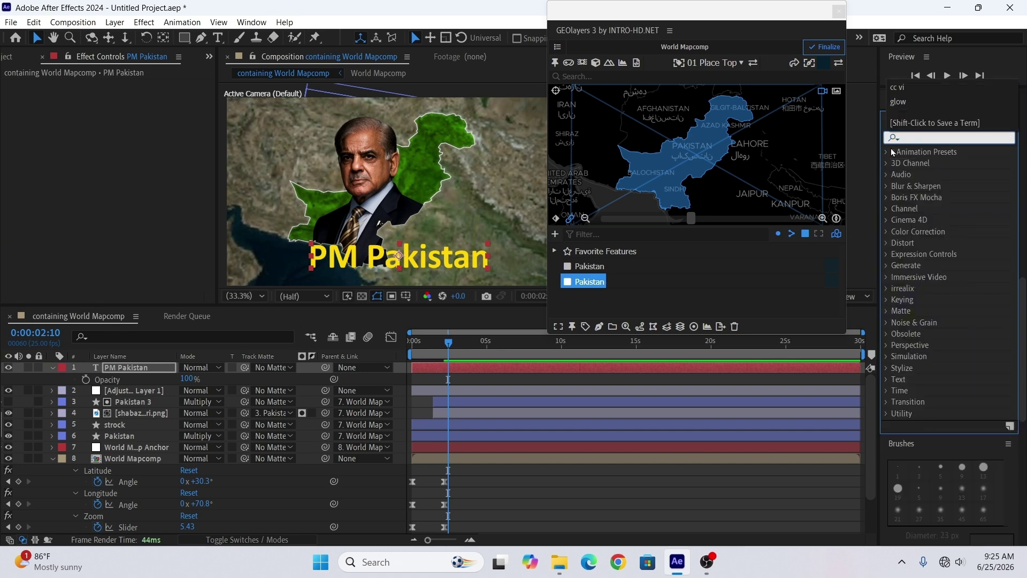
text(low)
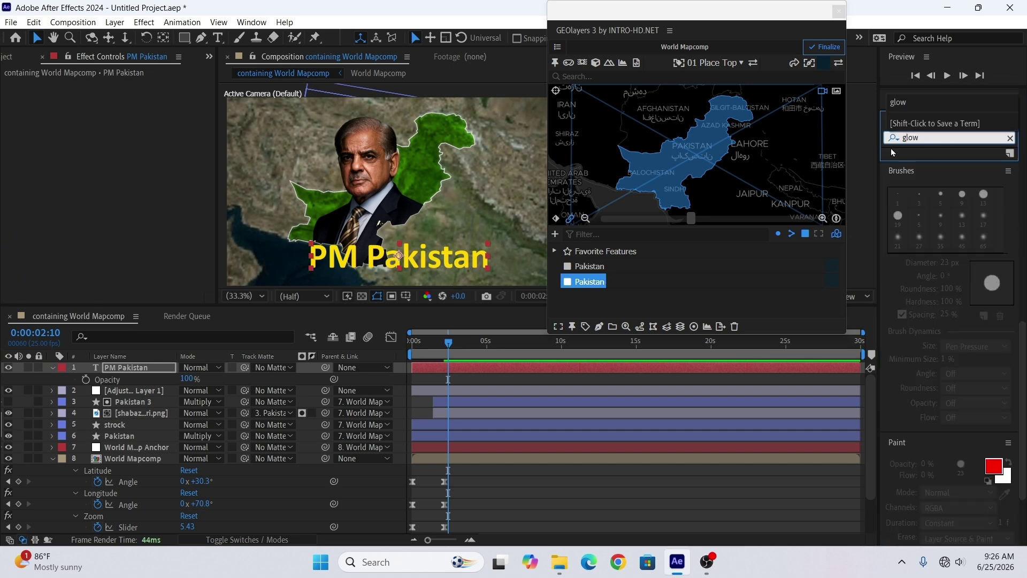
click(1011, 138)
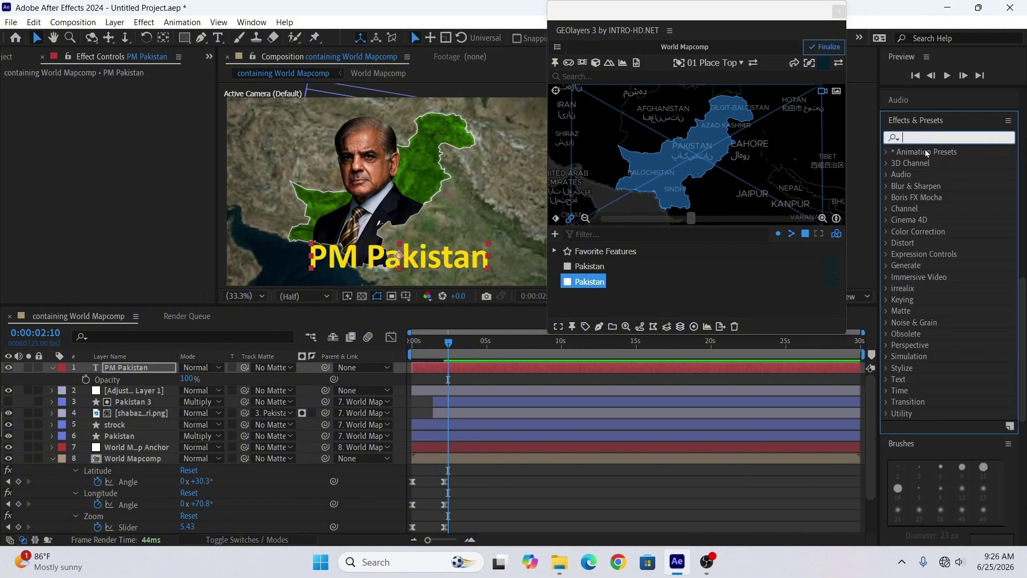
text(glow)
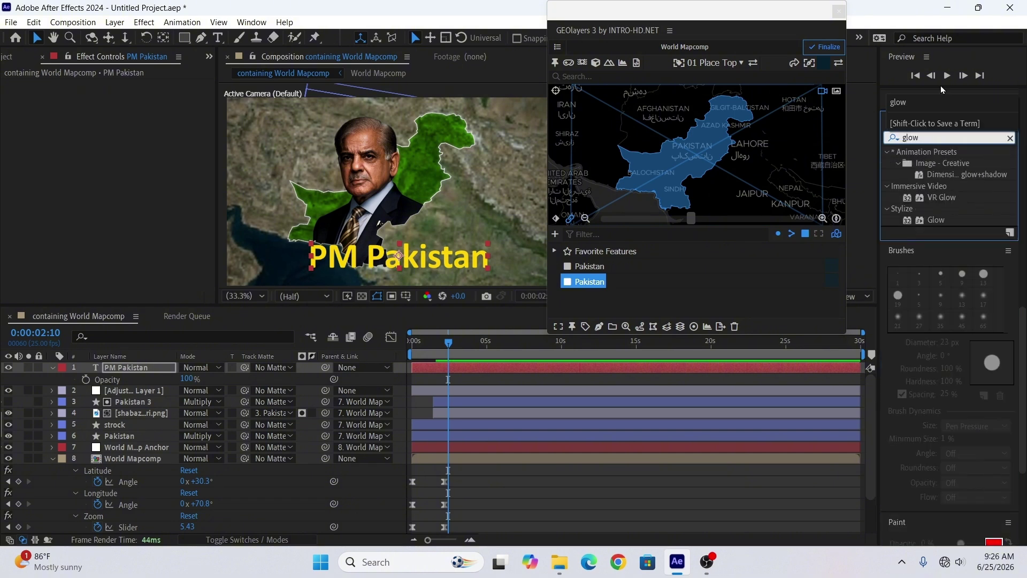
drag(945, 221, 460, 368)
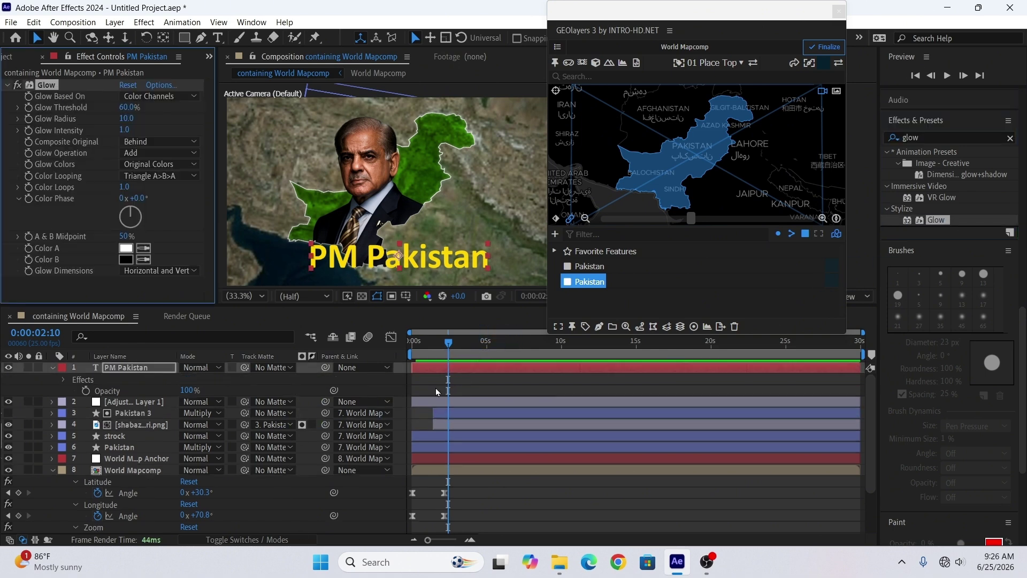
drag(127, 118, 261, 116)
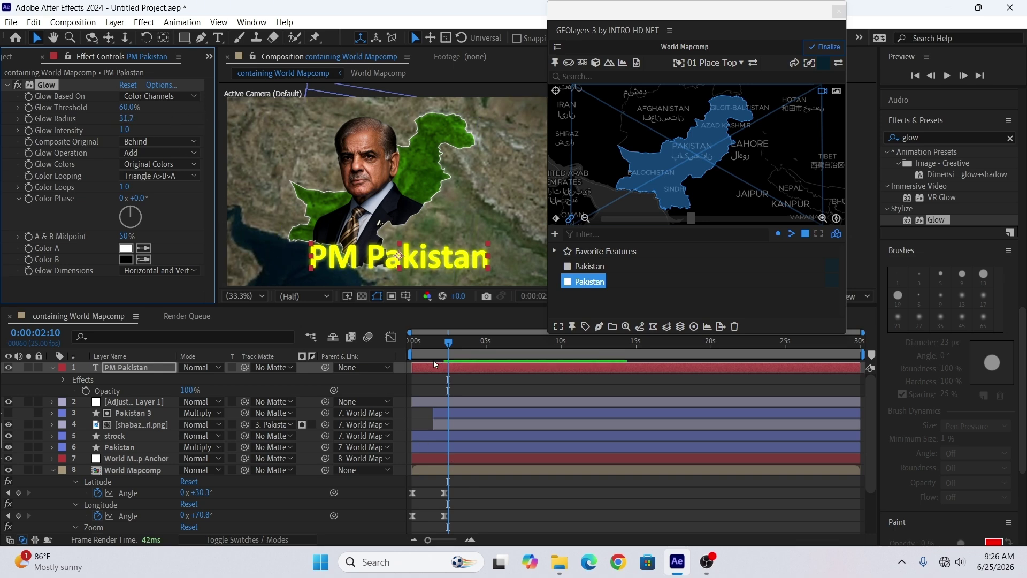
Shift the PM Pakistan layer in time so it starts at about 0:00:01:24, and park the playhead there.
drag(448, 342, 449, 365)
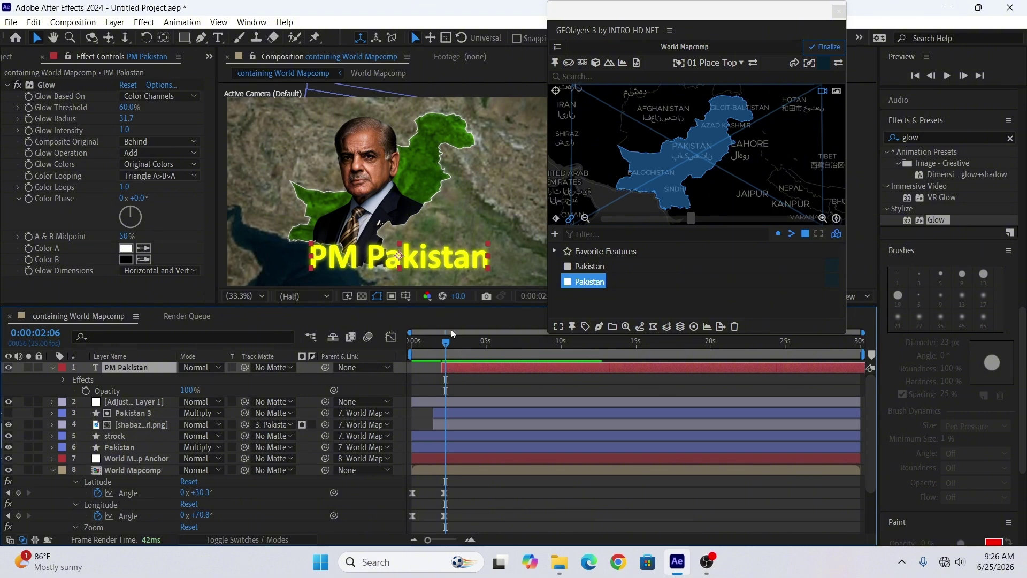
drag(442, 346, 438, 374)
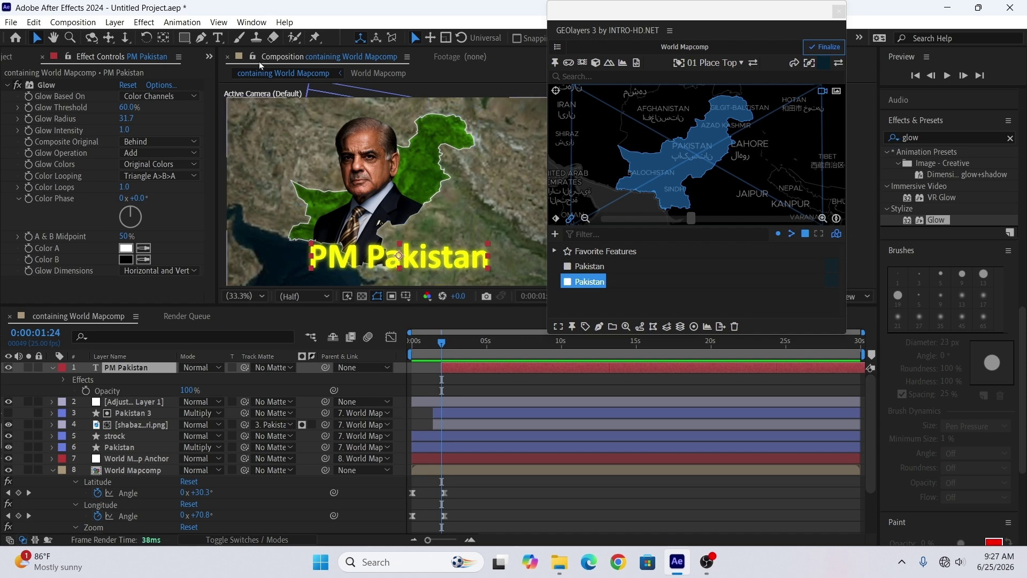
Animate the PM Pakistan text in with Animation Composer's Ease Position & Rotate & Scale text preset, Bottom variant, and close Animation Composer.
click(254, 23)
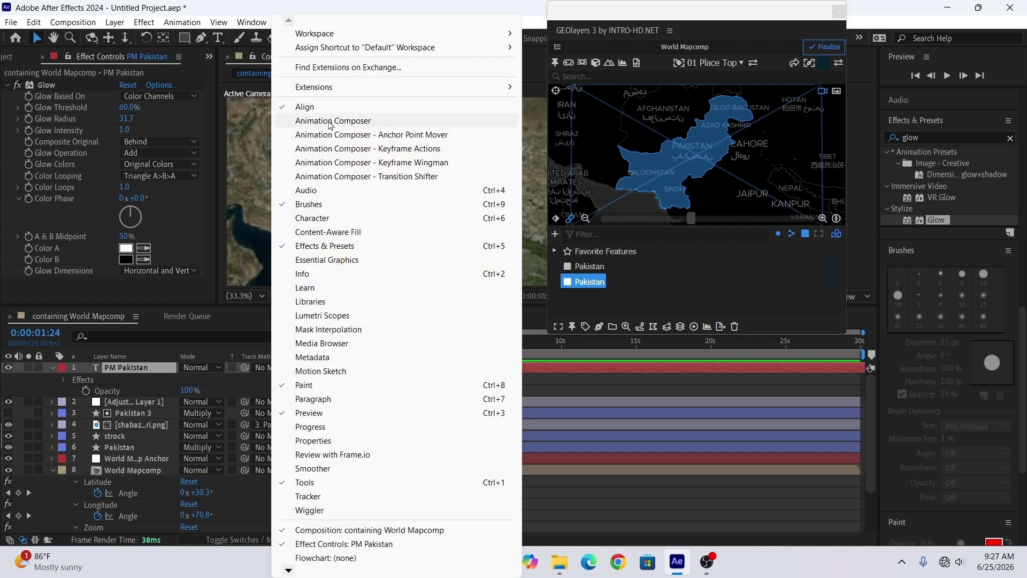
click(330, 122)
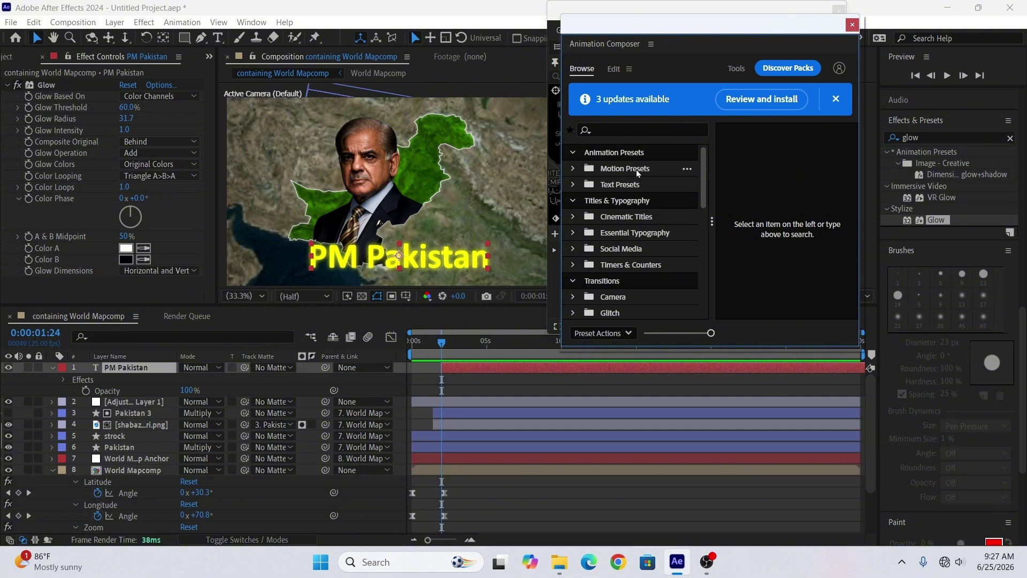
click(621, 186)
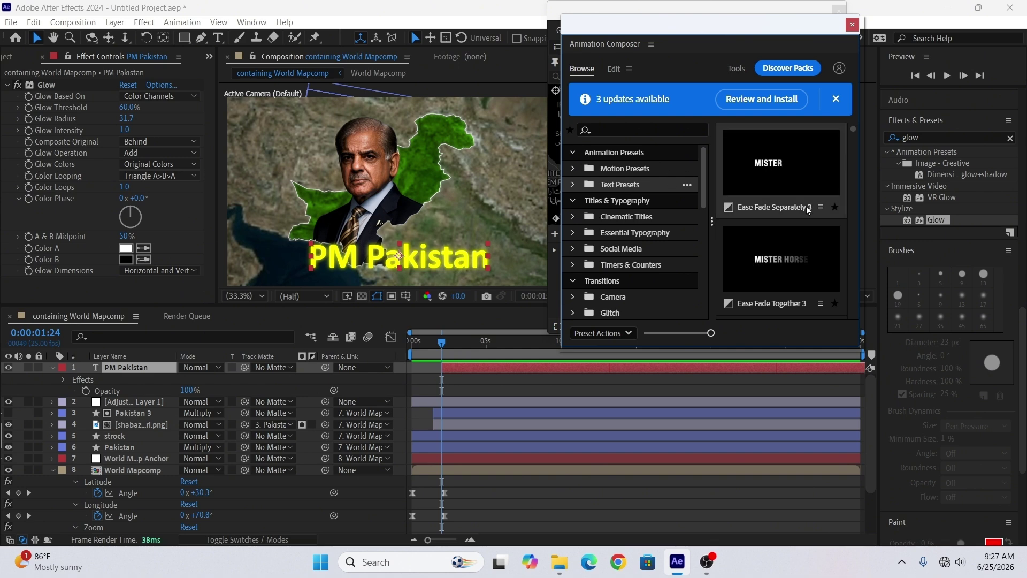
scroll(816, 227, down, 3)
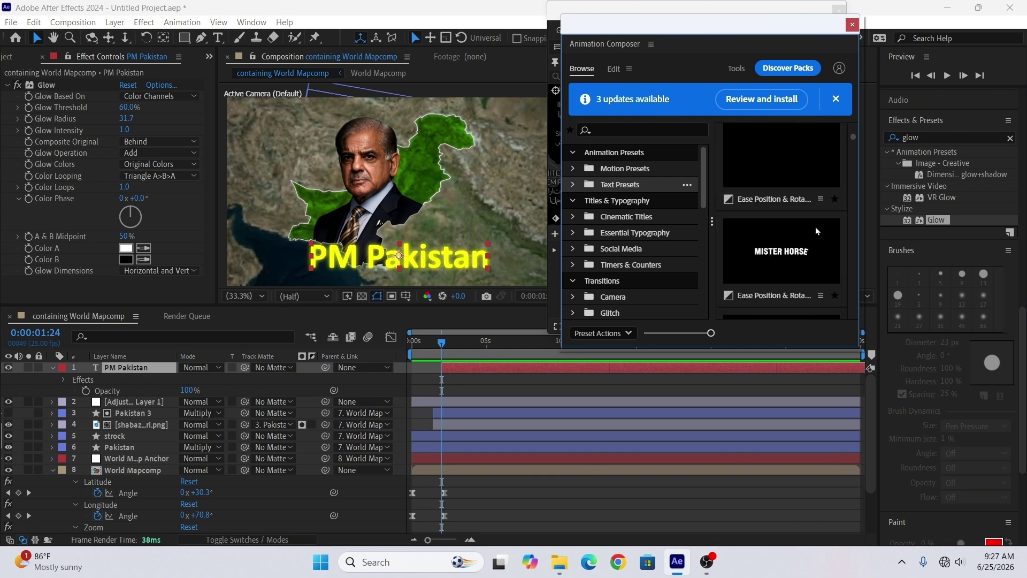
click(778, 164)
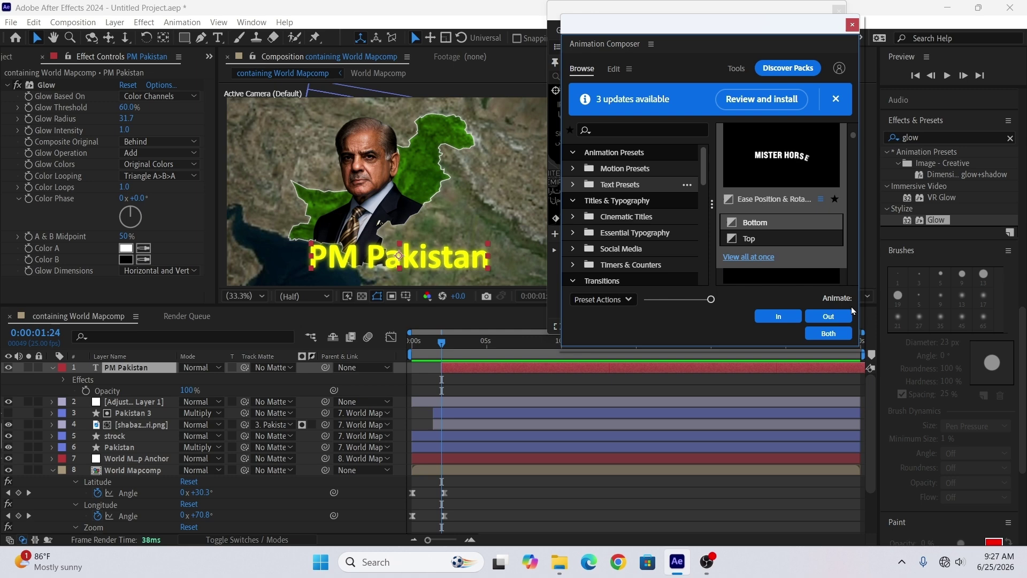
click(779, 317)
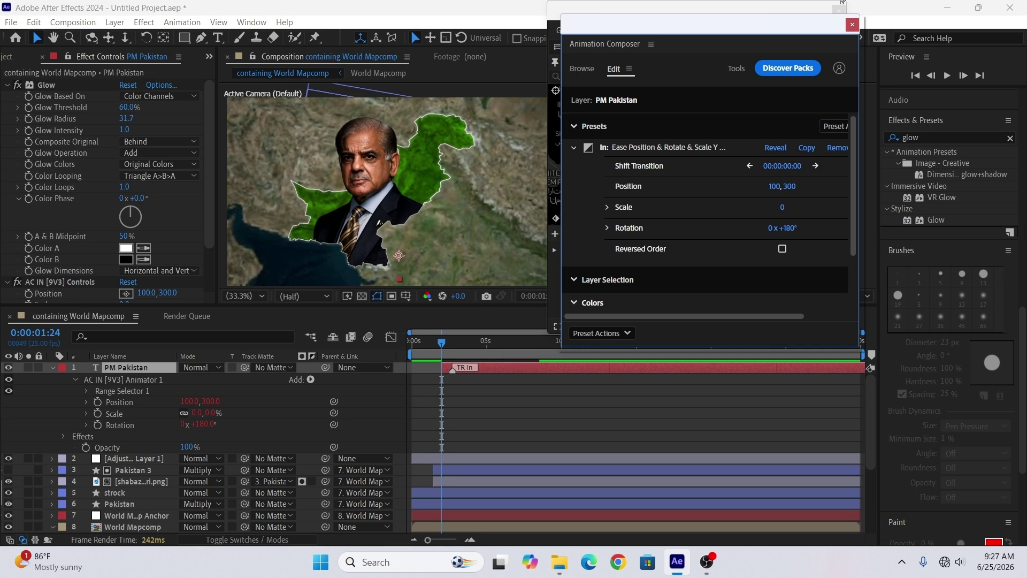
click(853, 25)
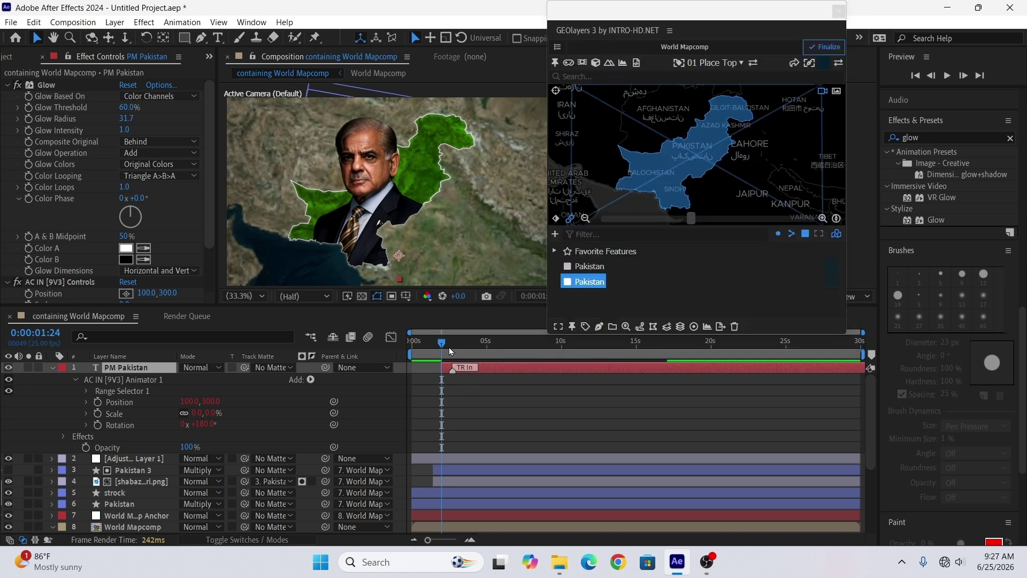
Play the composition from 0:00:00:00 to review the map zoom, rising portrait and text entrance, with the GEOlayers window closed.
click(374, 349)
key(Home)
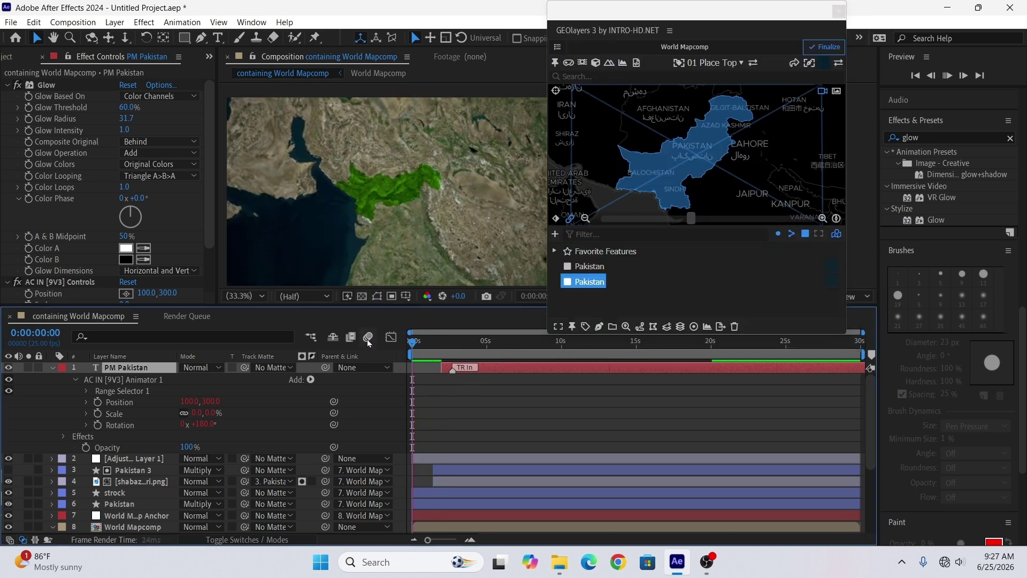
key(space)
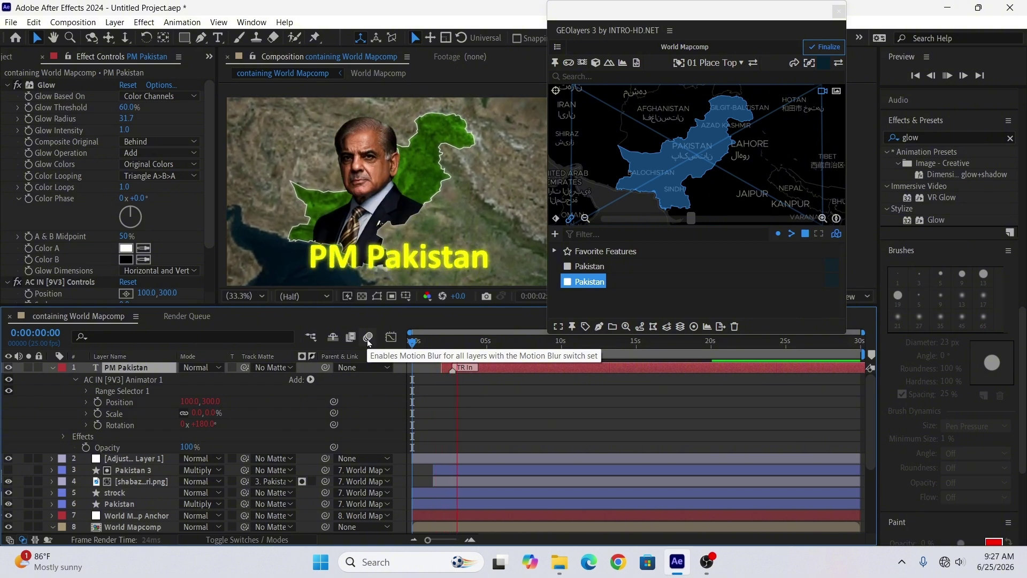
key(space)
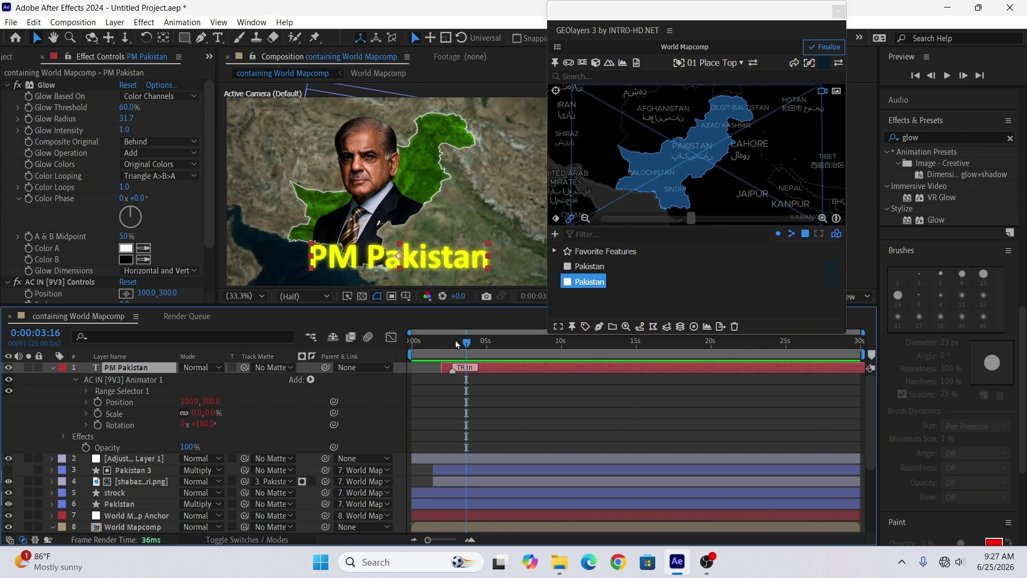
drag(457, 344, 397, 351)
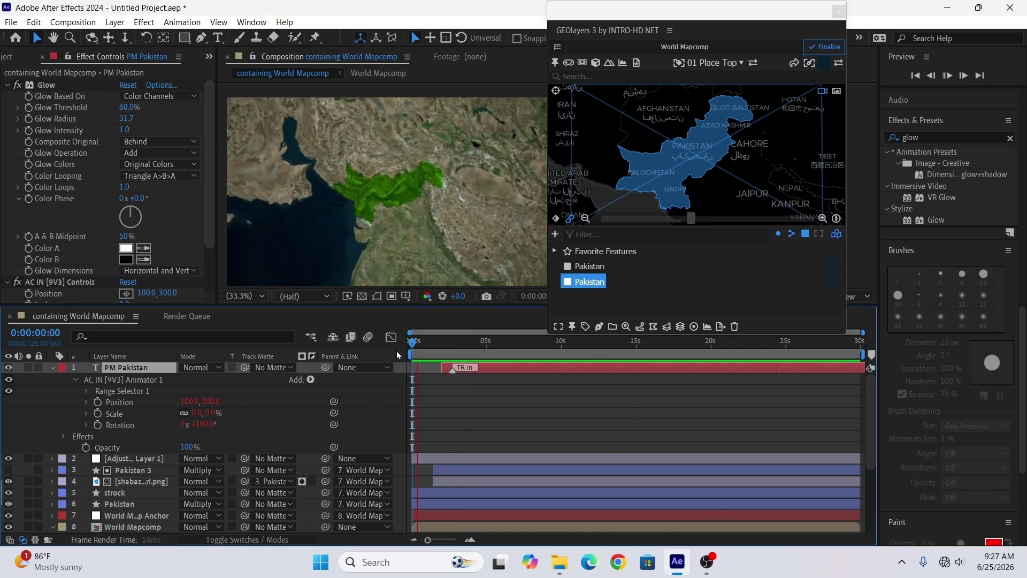
key(space)
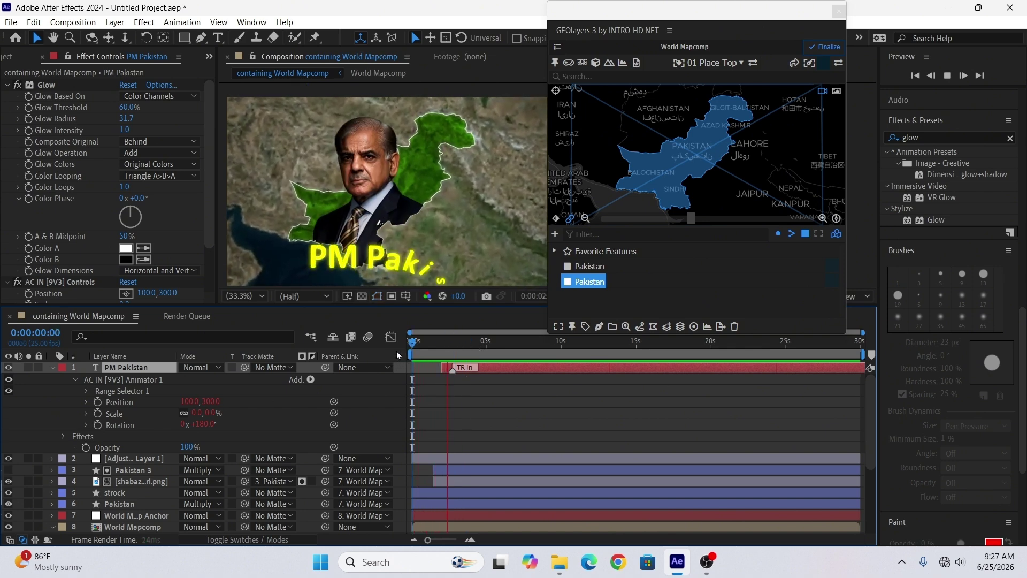
key(space)
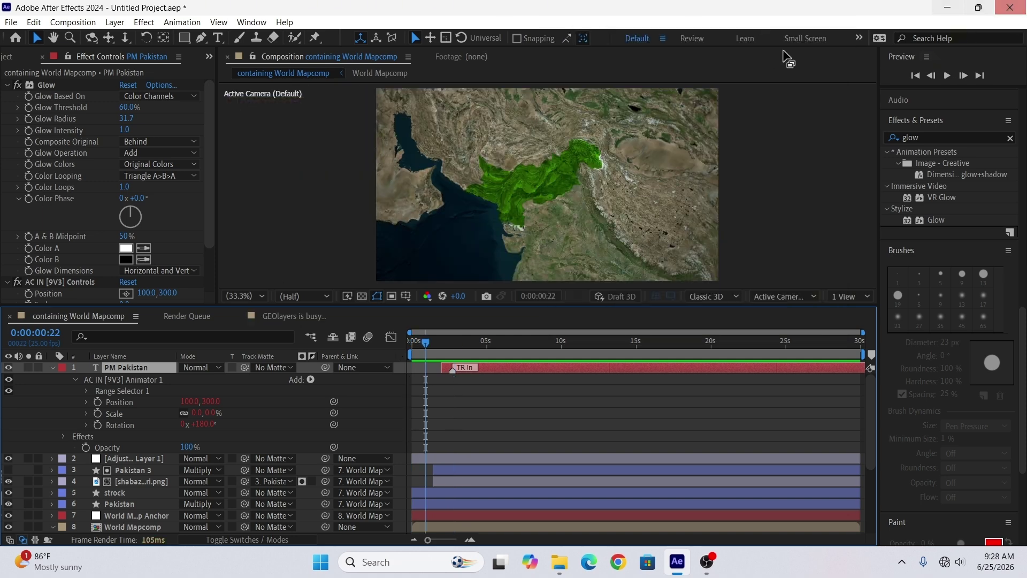
drag(426, 342, 392, 354)
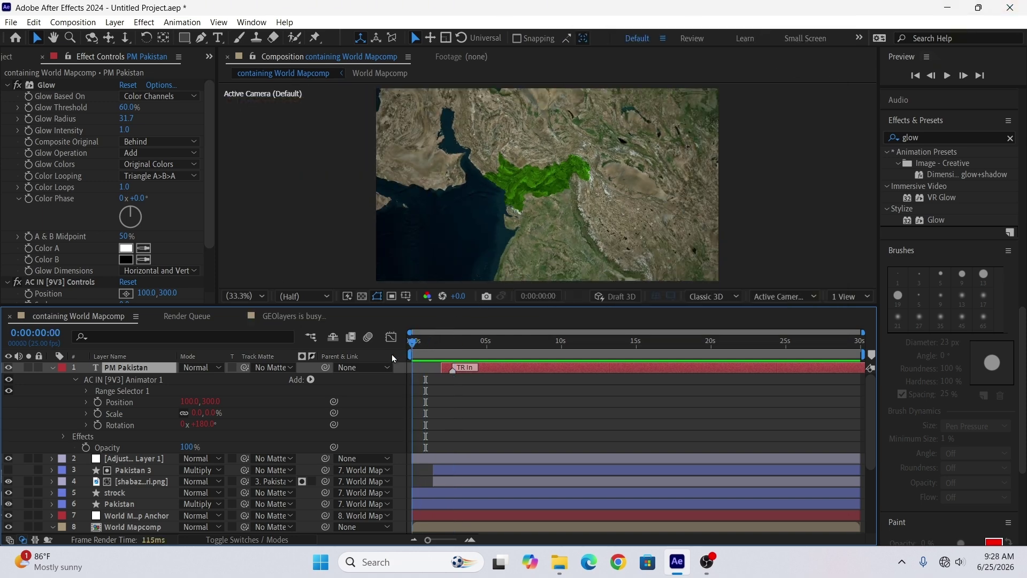
key(space)
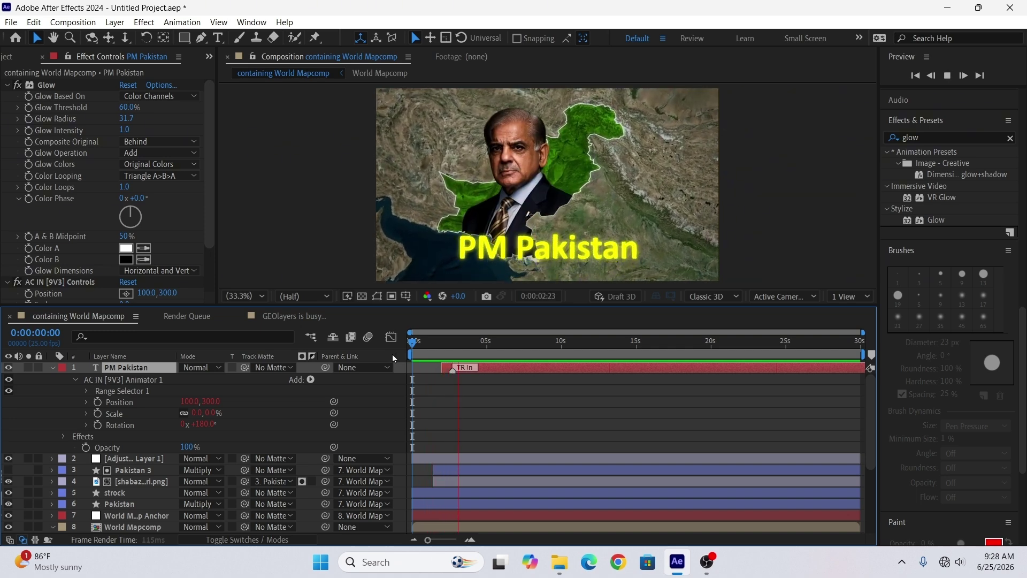
key(space)
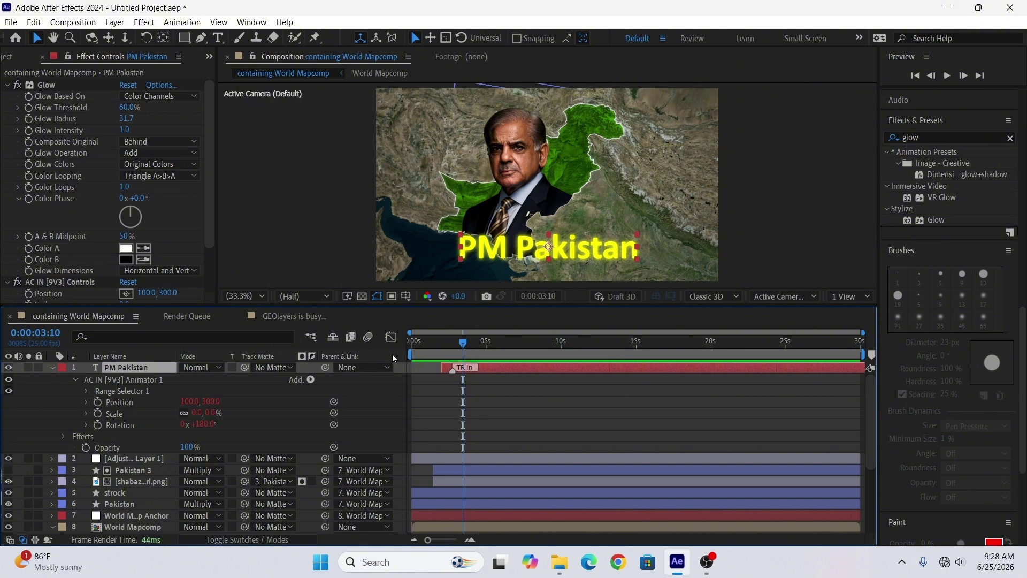
click(460, 359)
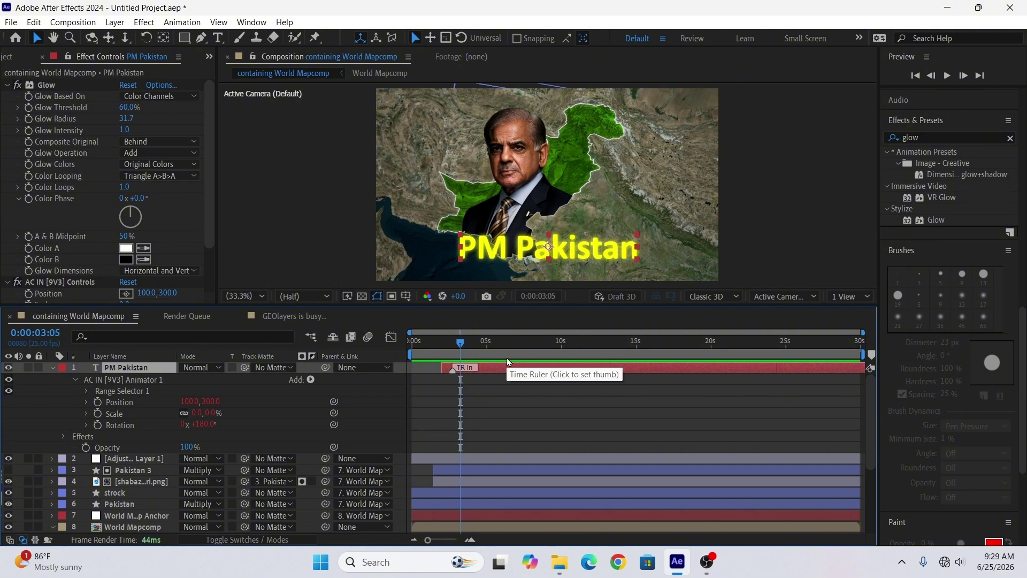